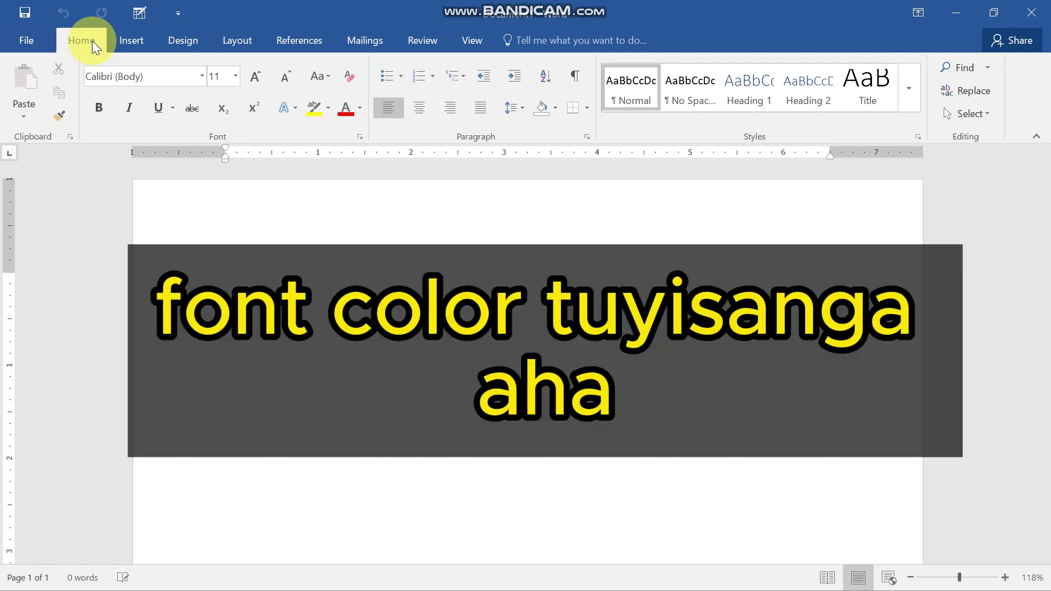
Examine the available font colours, highlight colours, change-case options and underline styles.
left_click(363, 110)
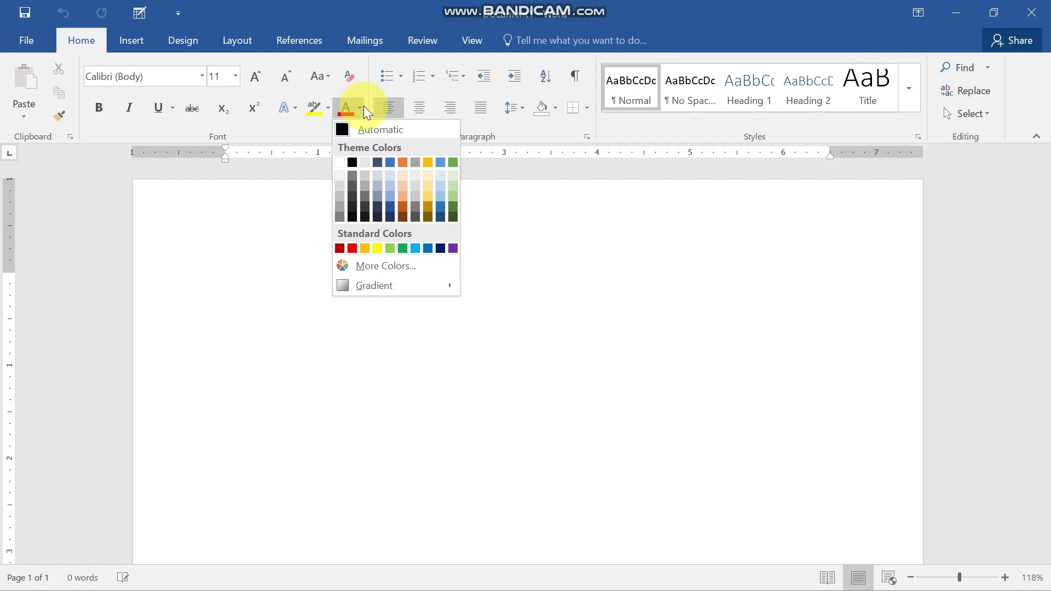
left_click(328, 108)
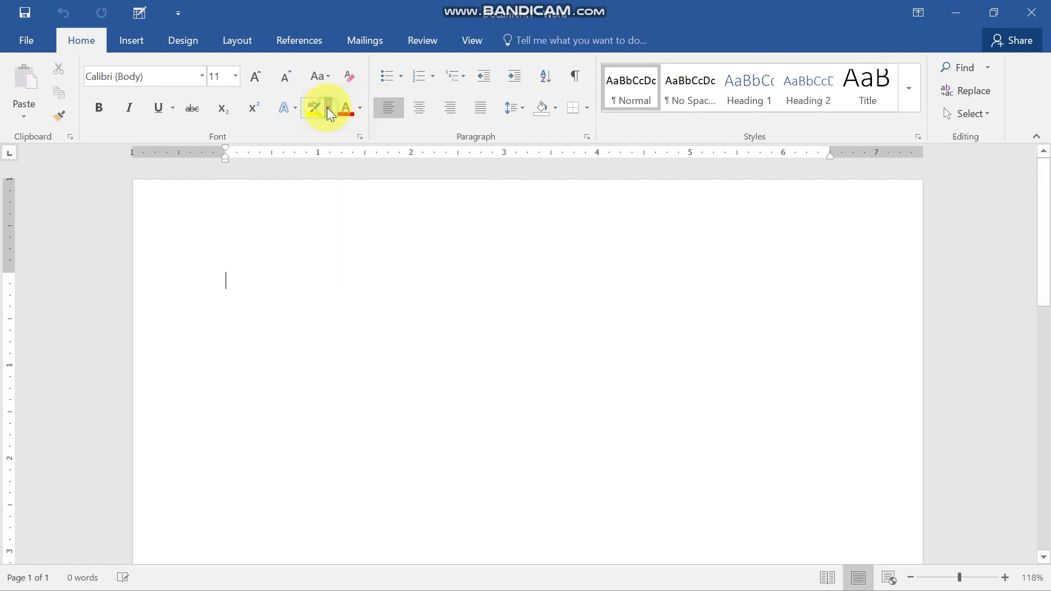
left_click(327, 107)
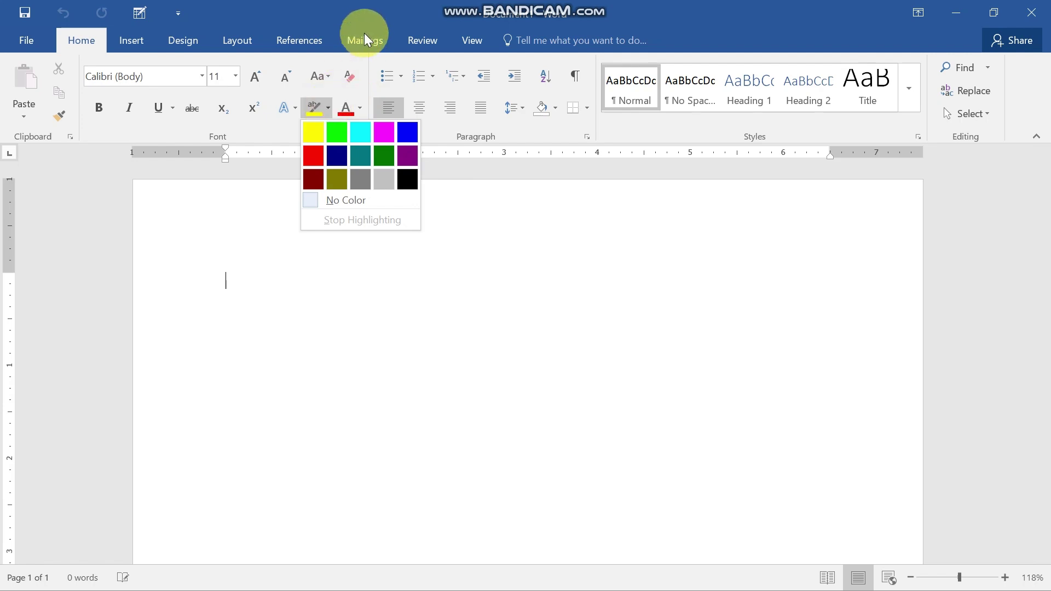
left_click(326, 74)
left_click(328, 75)
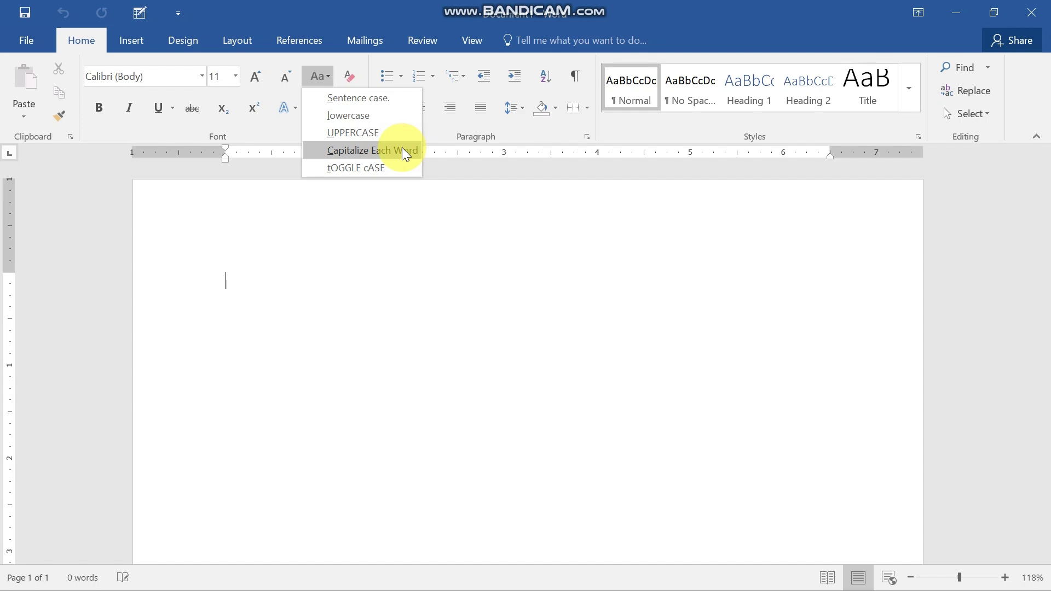
left_click(173, 108)
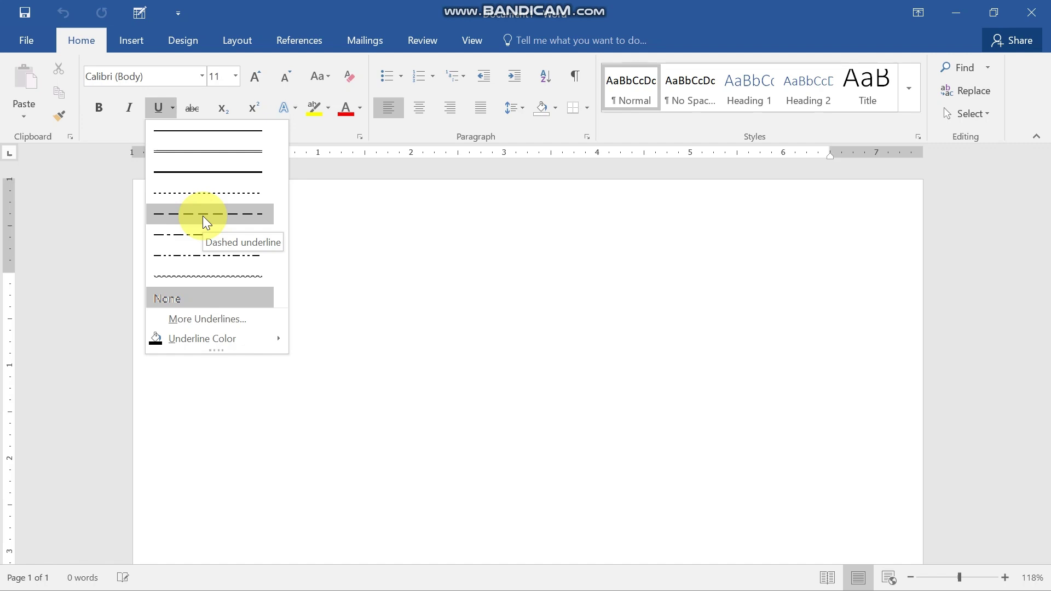
Turn on bold formatting in the blank document and look through the list of available fonts.
left_click(101, 107)
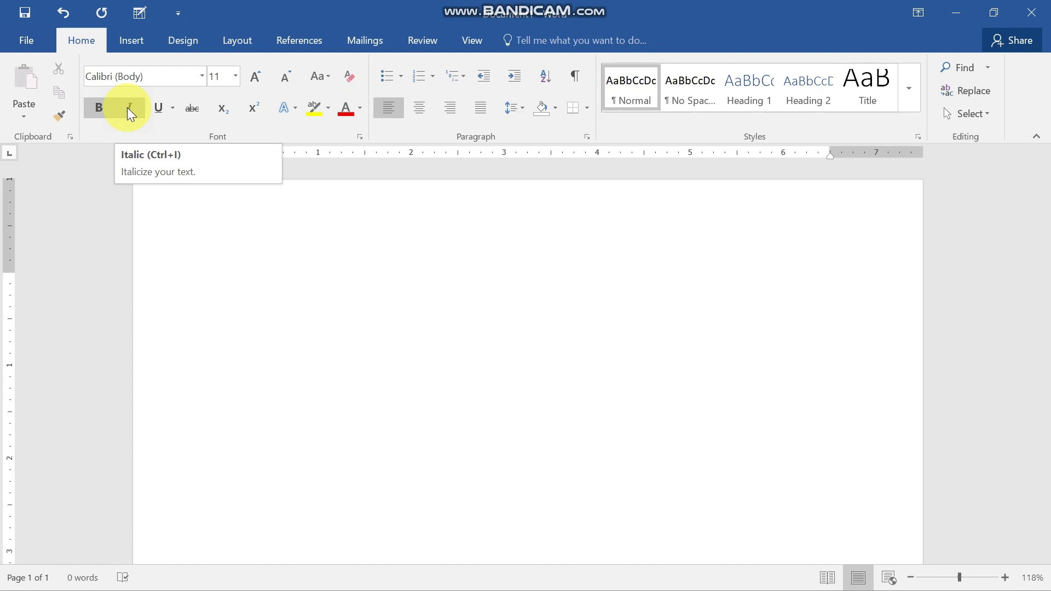
left_click(201, 76)
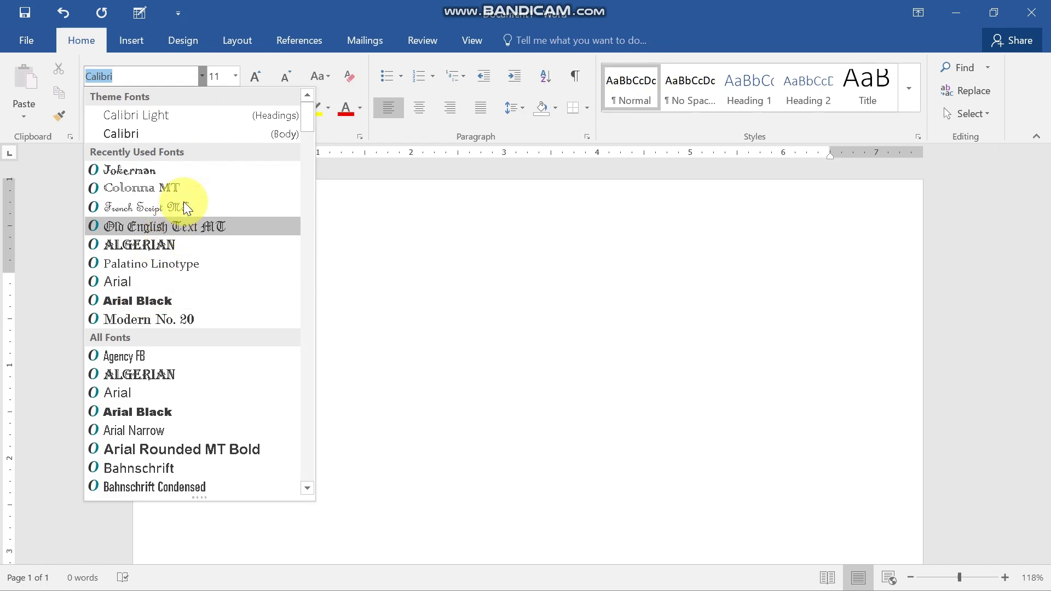
scroll(151, 360, "down", 15)
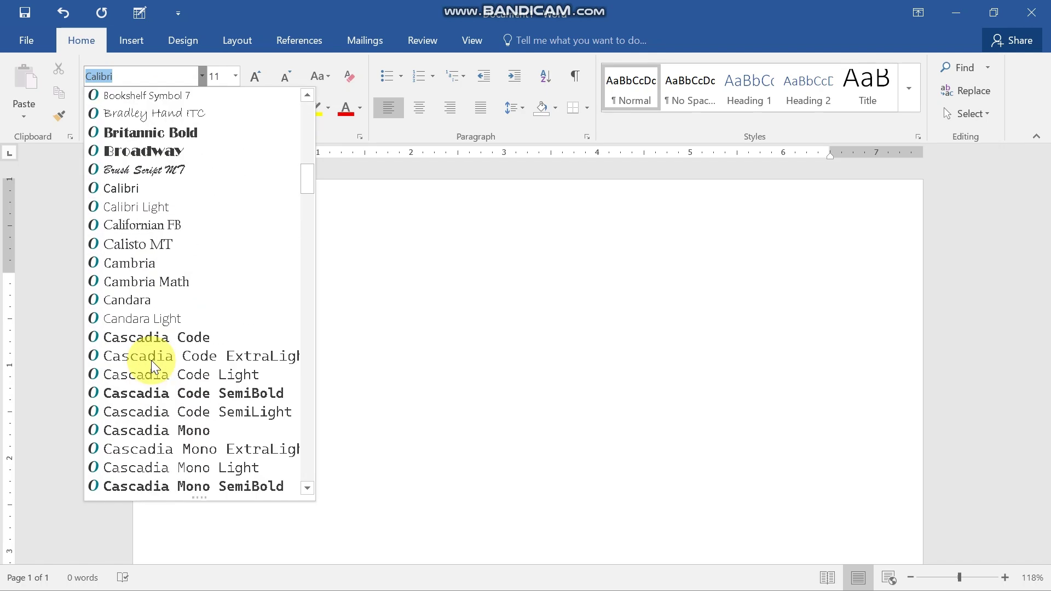
scroll(151, 360, "up", 9)
scroll(151, 360, "up", 3)
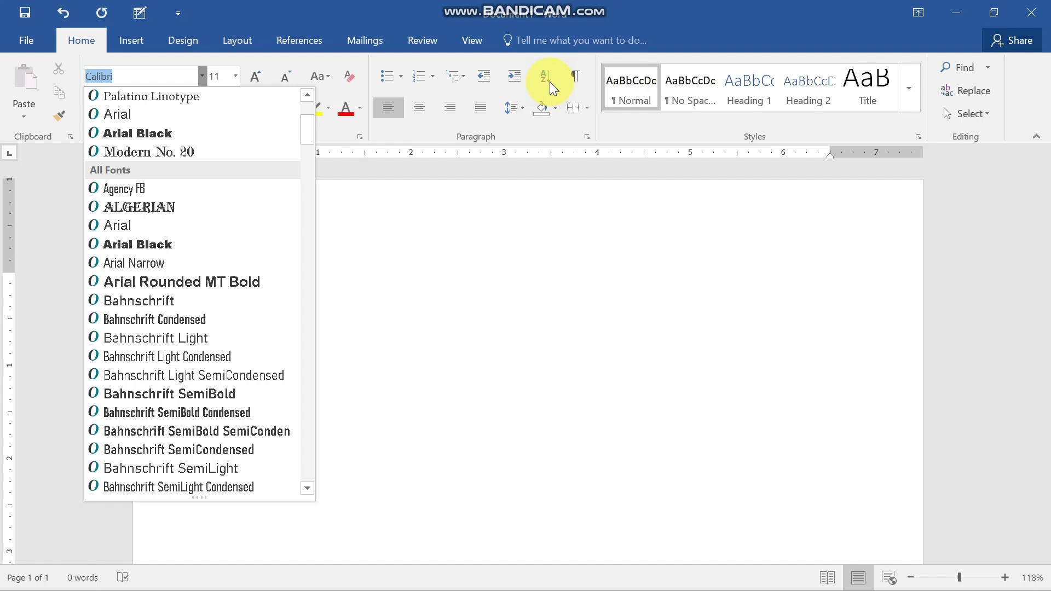
Review the line spacing options and set the empty paragraph's alignment to Justify.
left_click(524, 107)
left_click(523, 108)
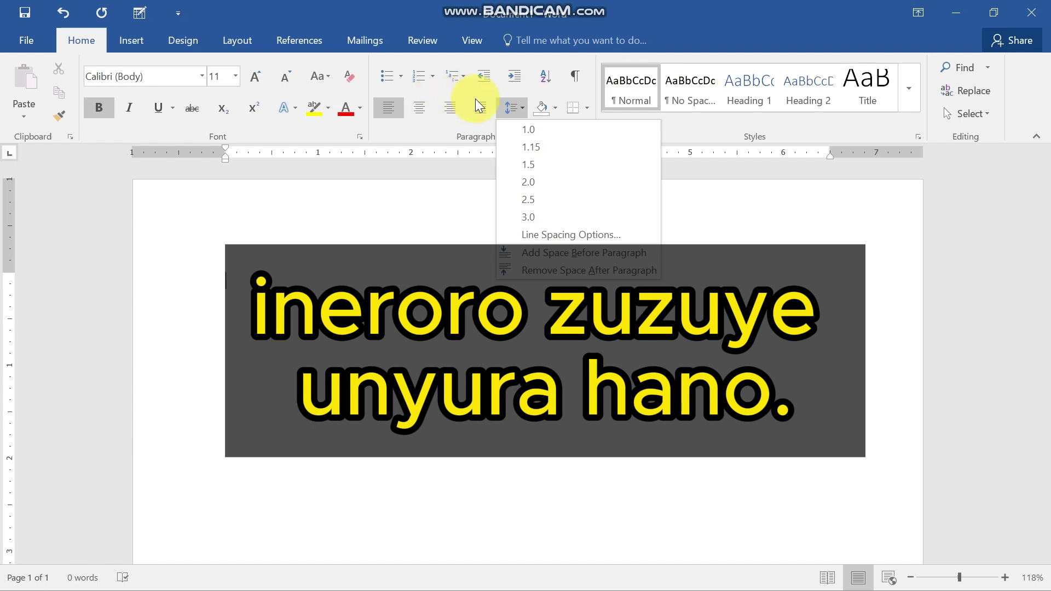
left_click(481, 117)
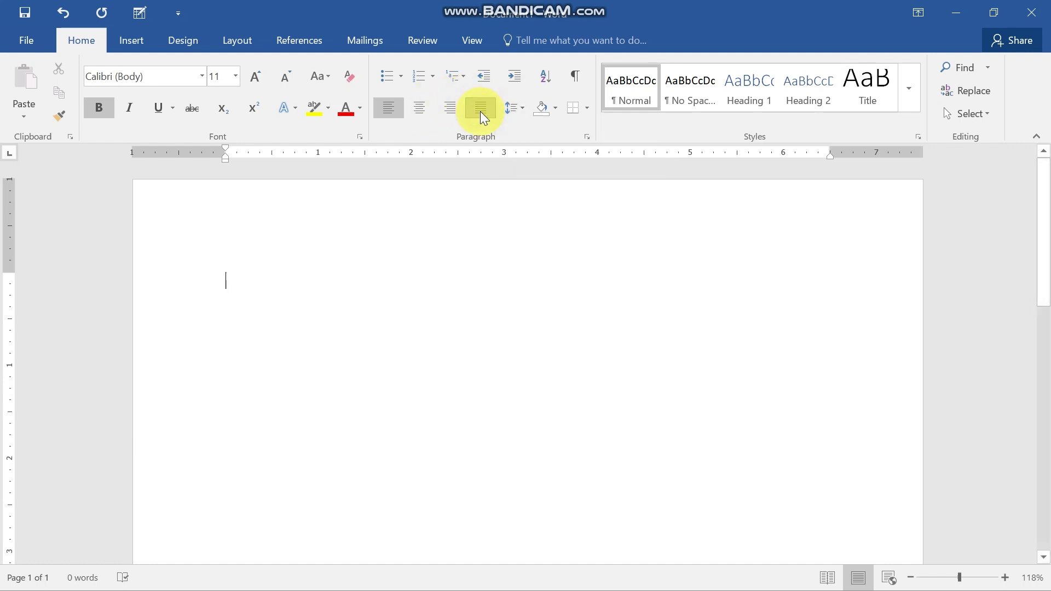
left_click(482, 118)
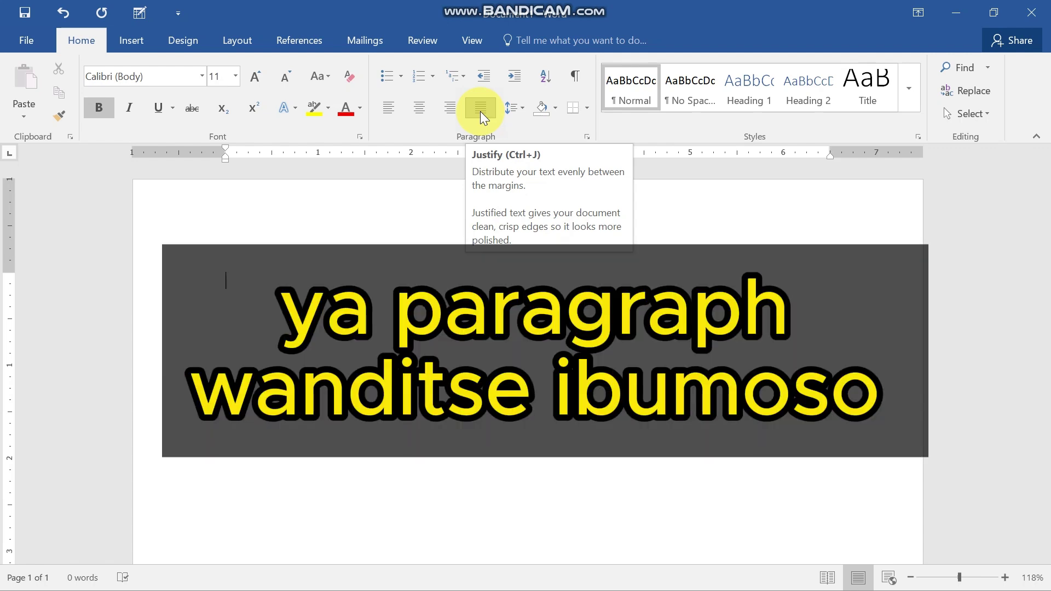
left_click(480, 109)
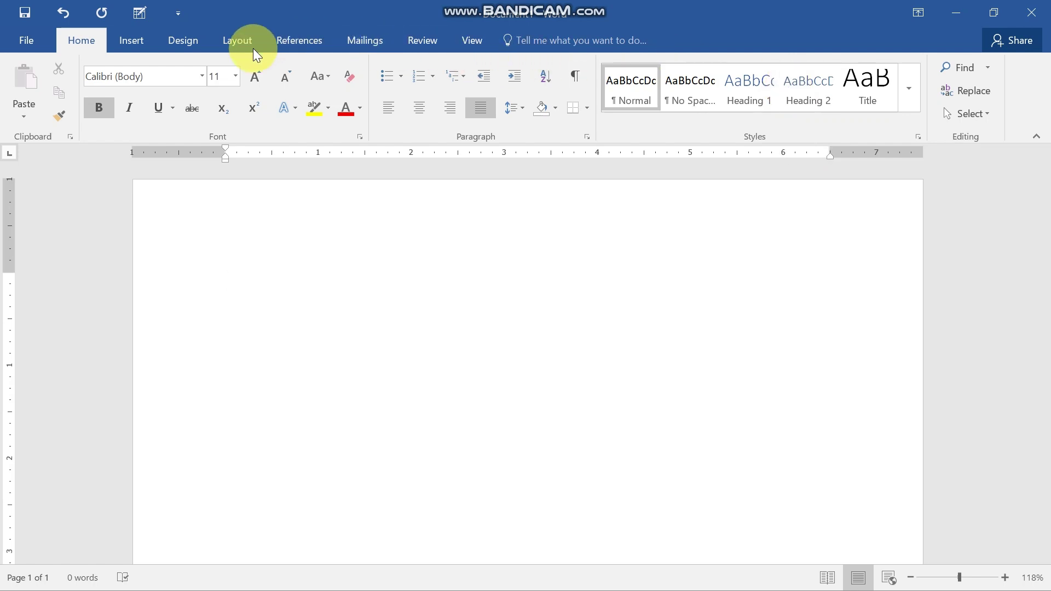
Examine the options for inserting a table, online pictures and shapes.
left_click(134, 42)
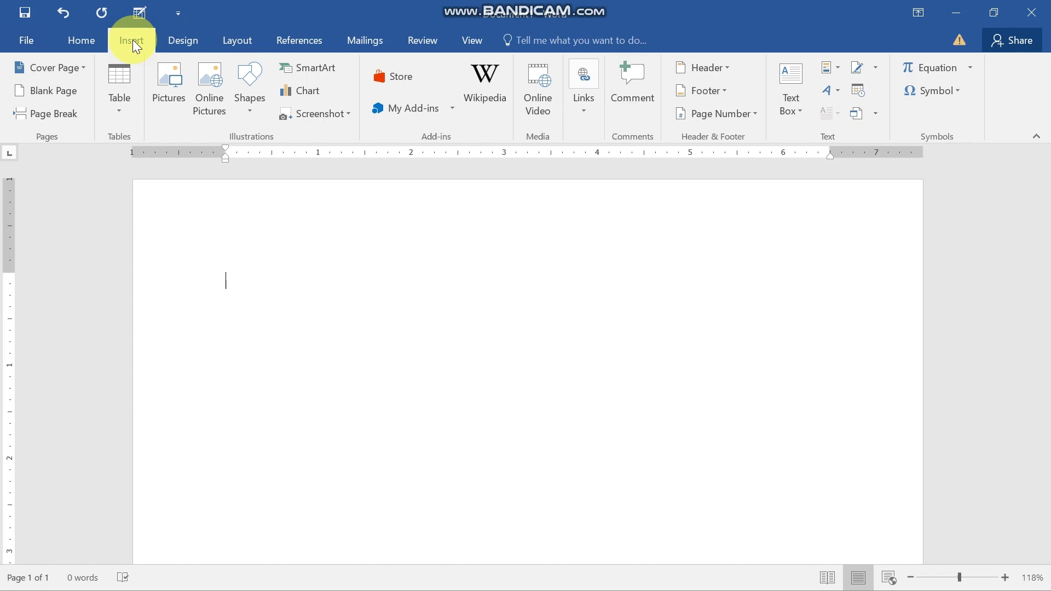
left_click(121, 110)
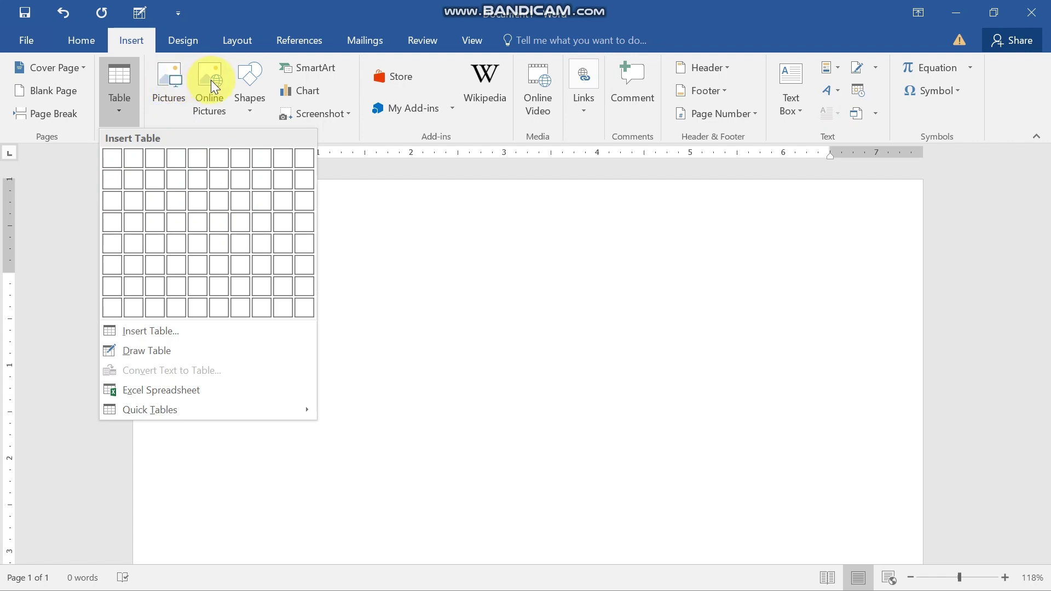
left_click(326, 161)
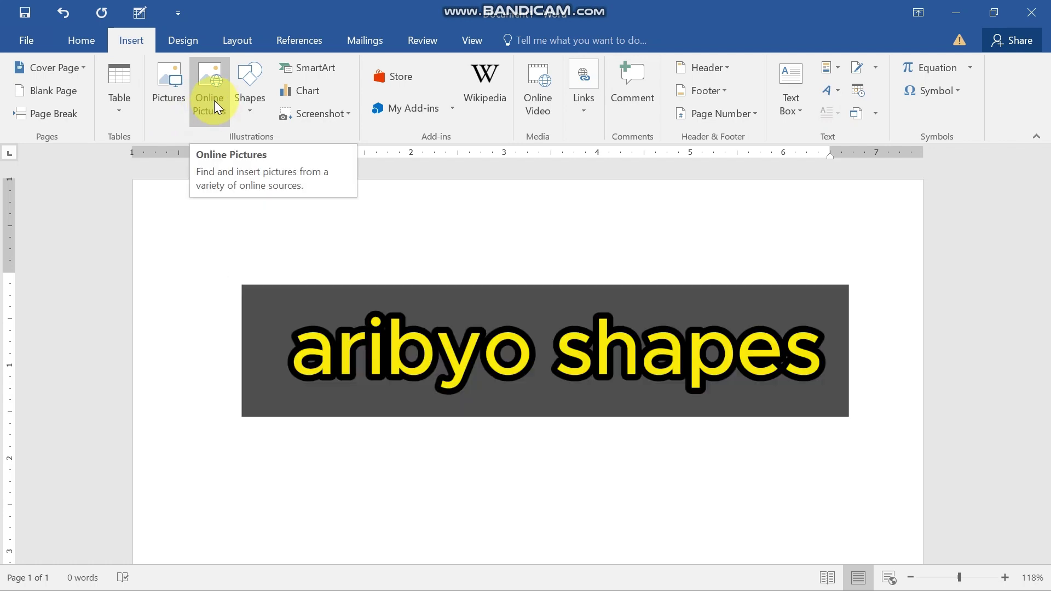
left_click(214, 100)
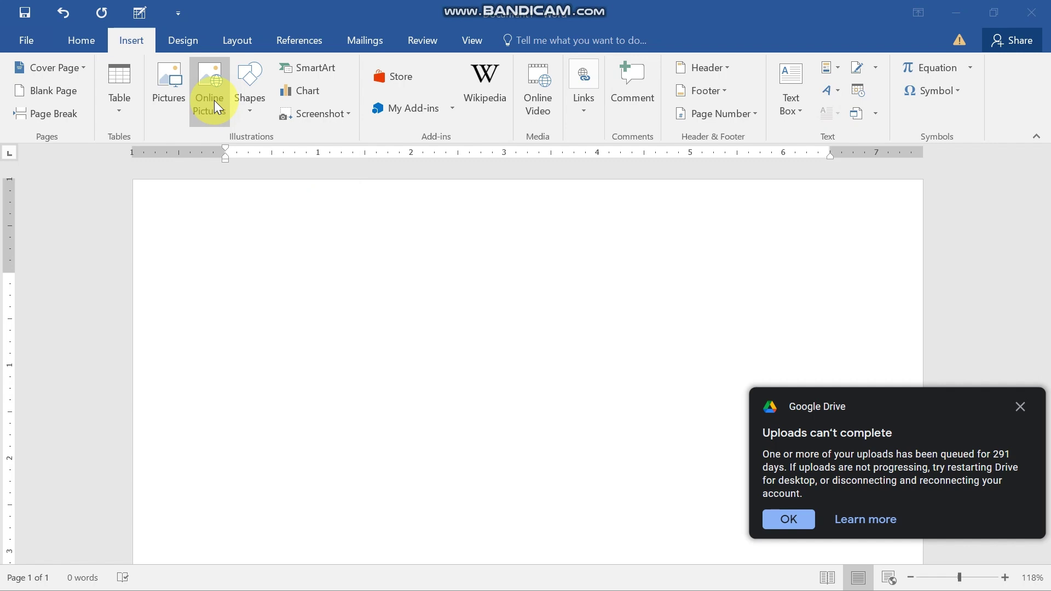
left_click(251, 105)
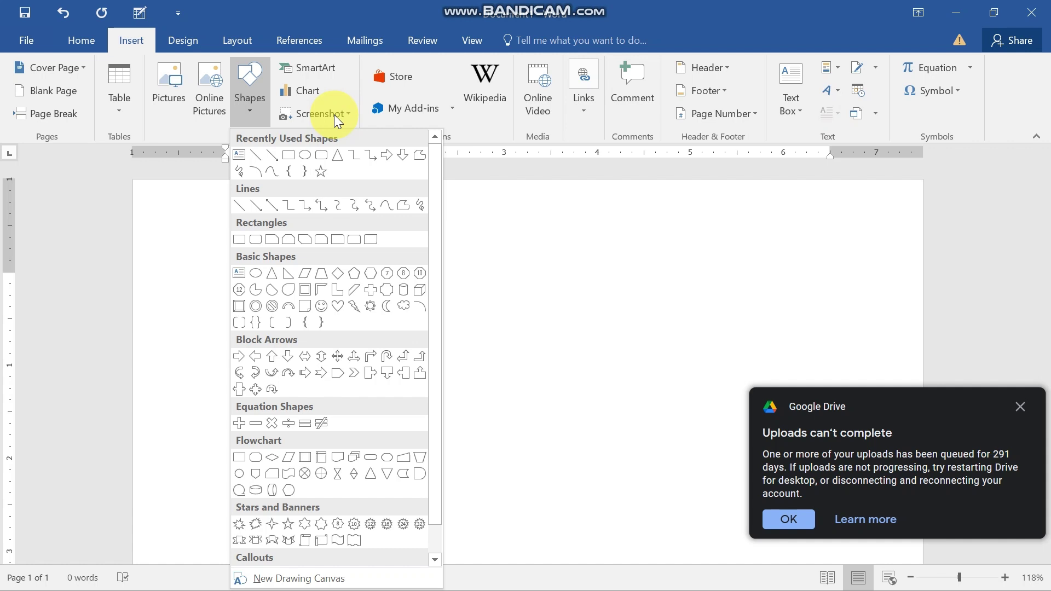
View the chart types available for insertion, dismiss the Google Drive notification and leave without inserting a chart.
left_click(313, 88)
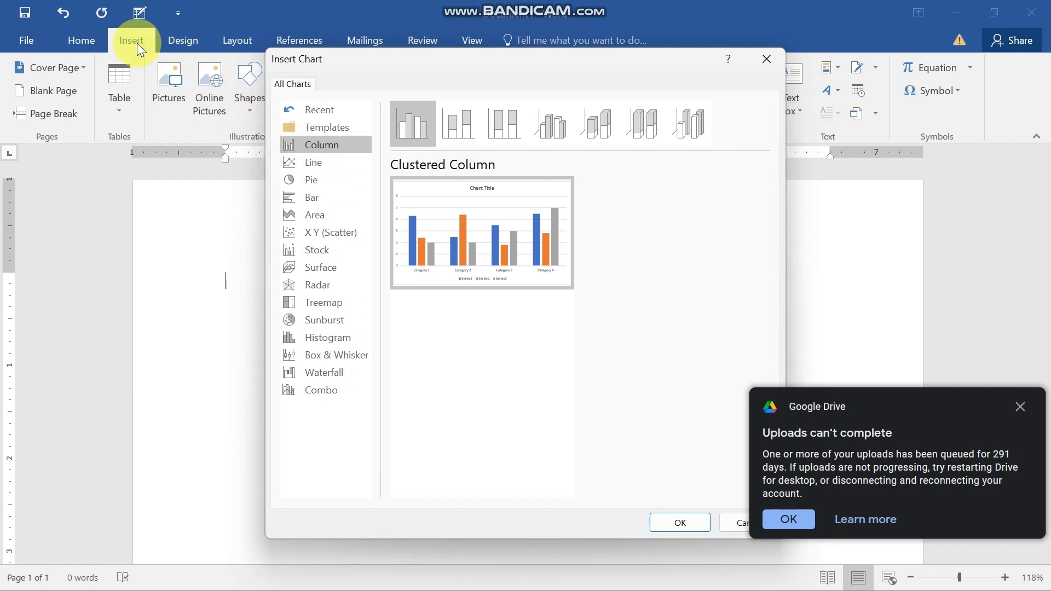
left_click(1021, 407)
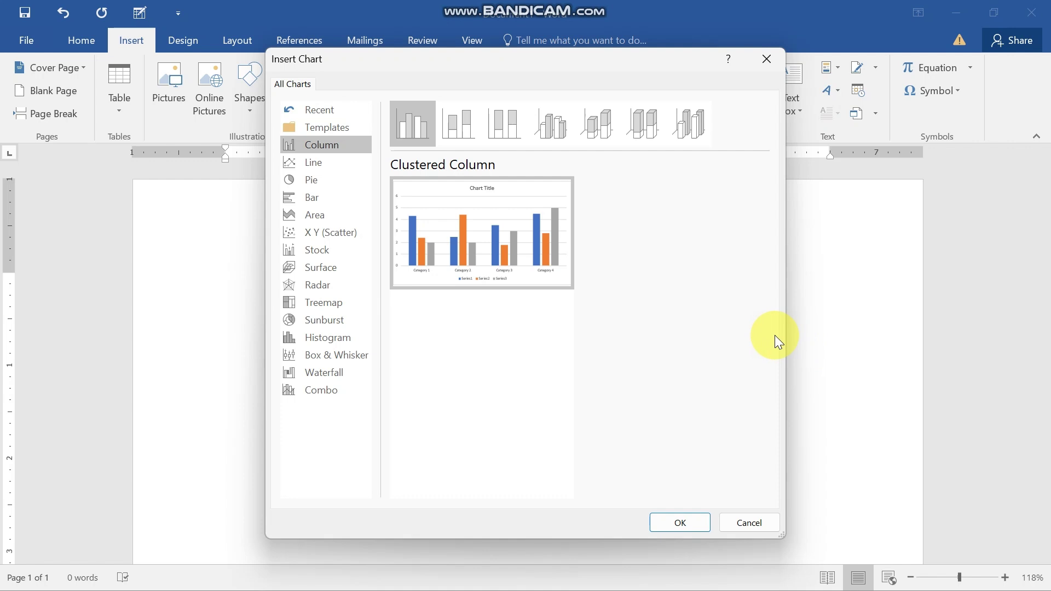
left_click(767, 59)
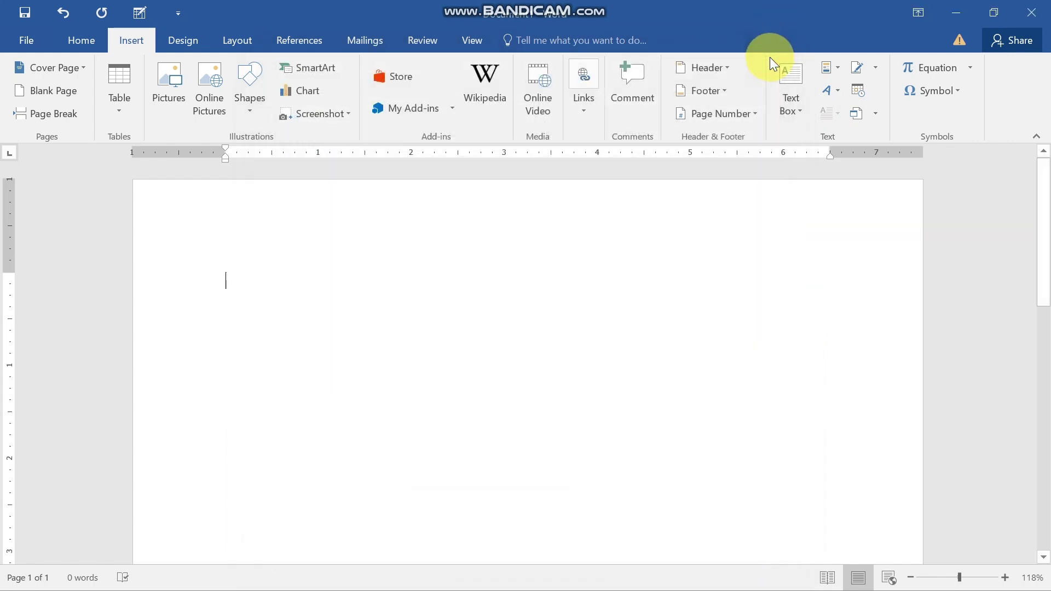
Examine the built-in header and footer designs without applying any.
left_click(727, 67)
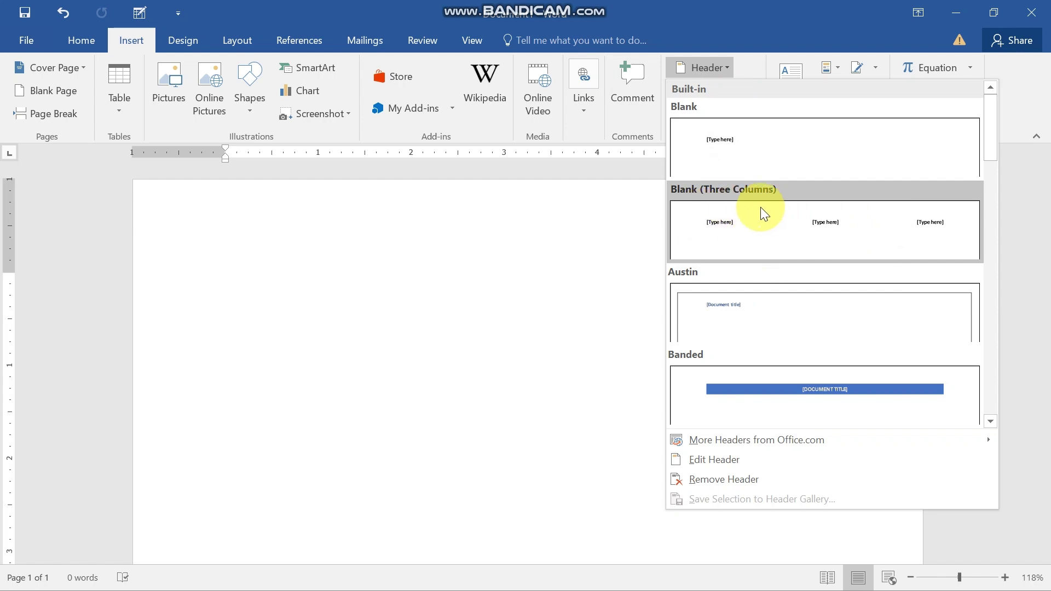
left_click(624, 213)
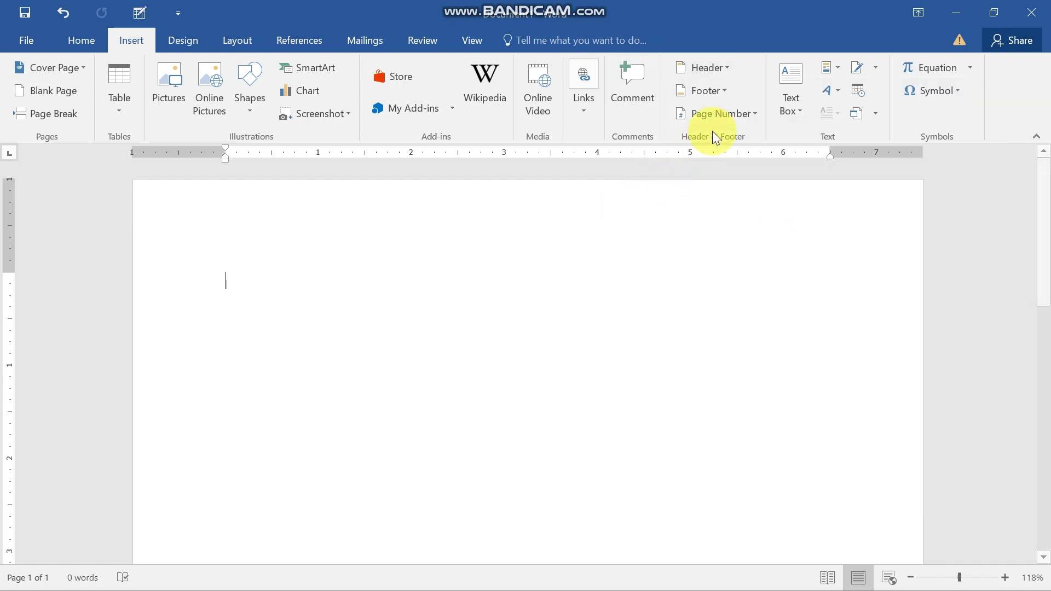
left_click(720, 90)
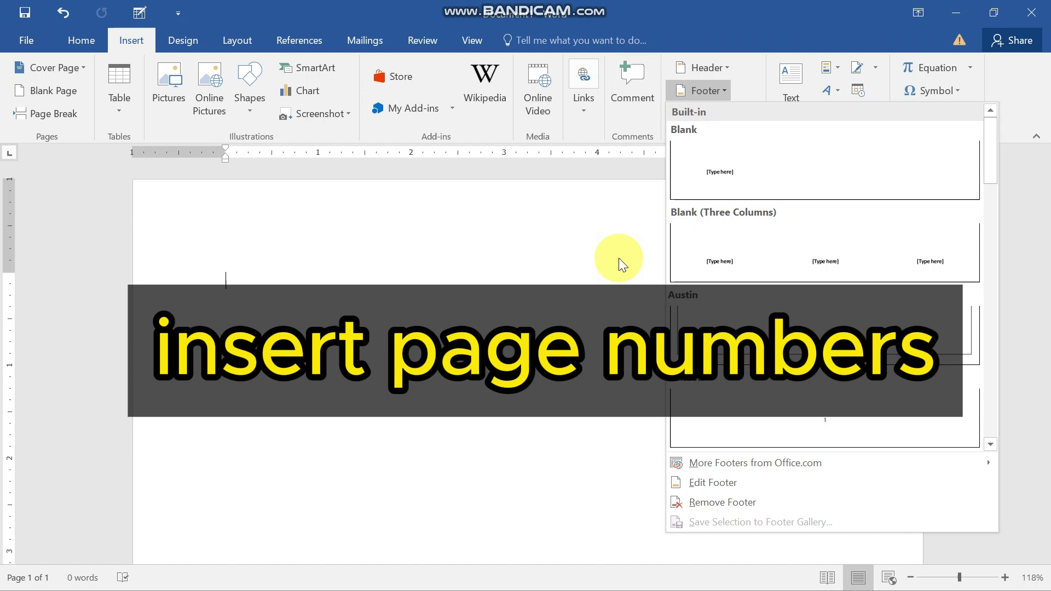
left_click(585, 241)
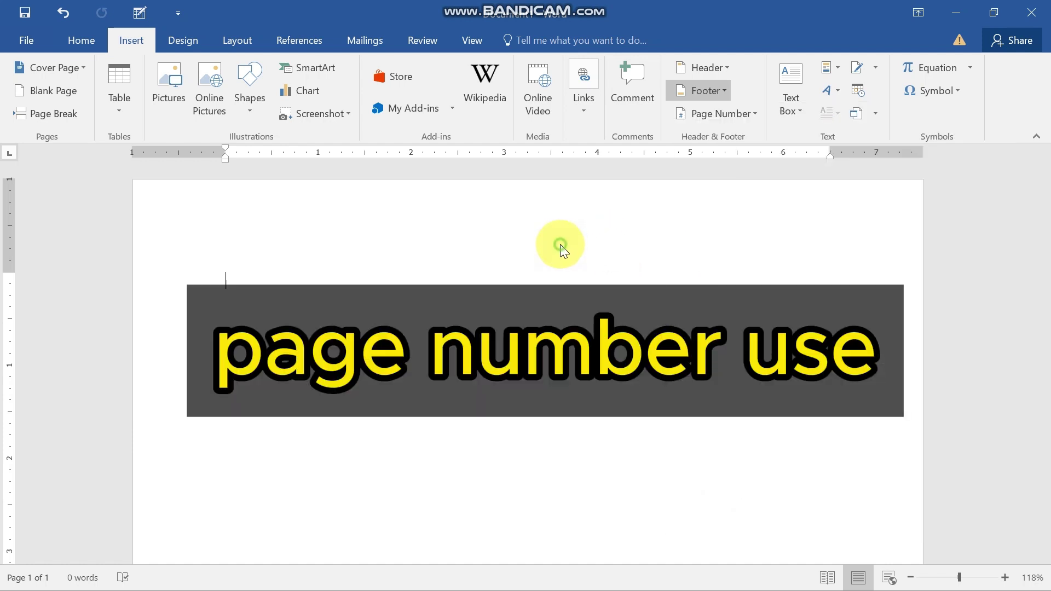
Examine the page number placement options, including the Top of Page and Current Position designs.
left_click(755, 115)
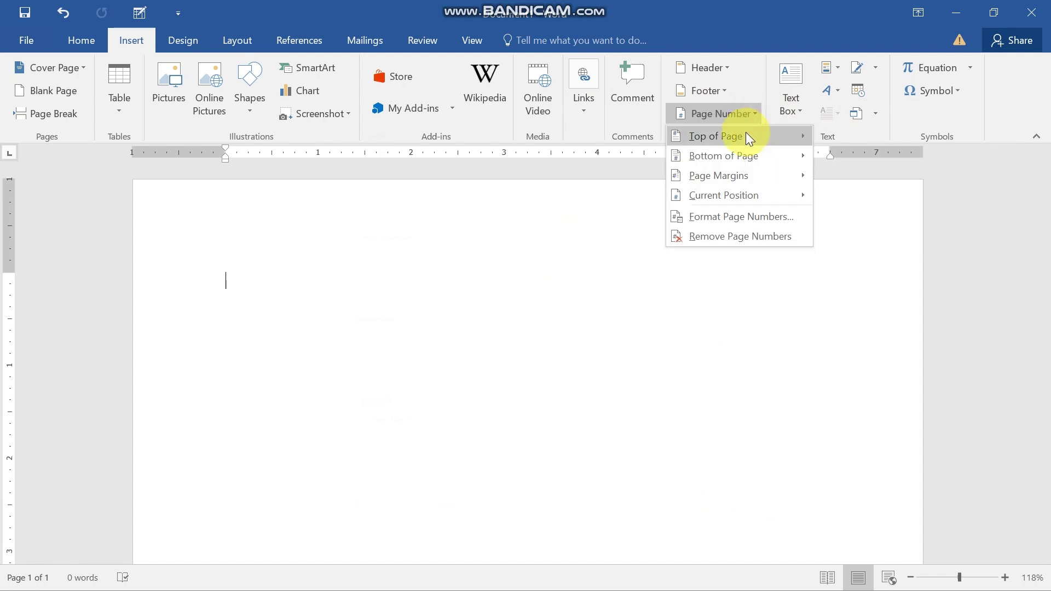
mouse_move(746, 132)
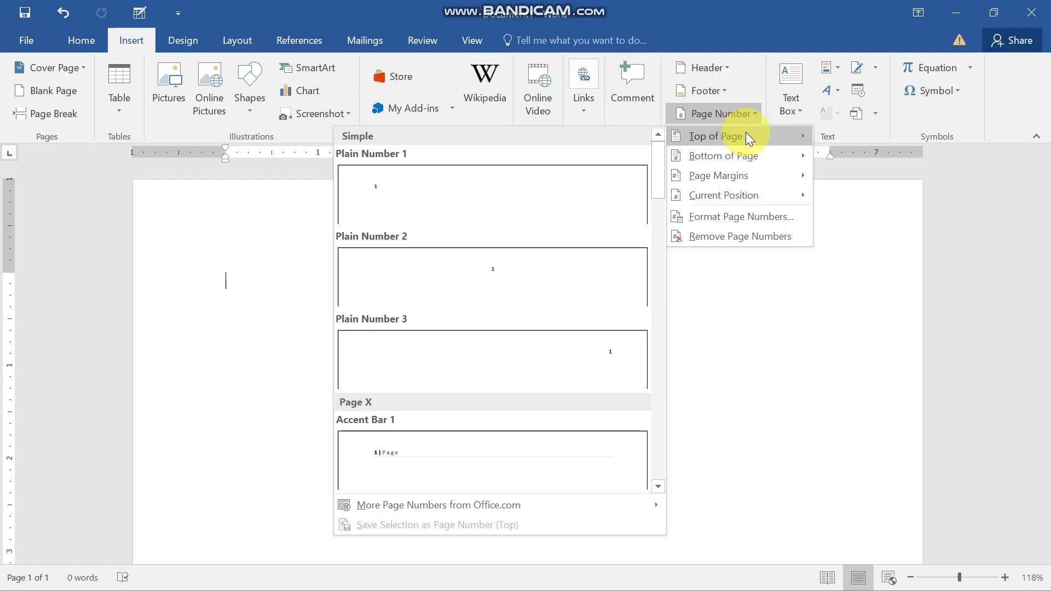
mouse_move(678, 196)
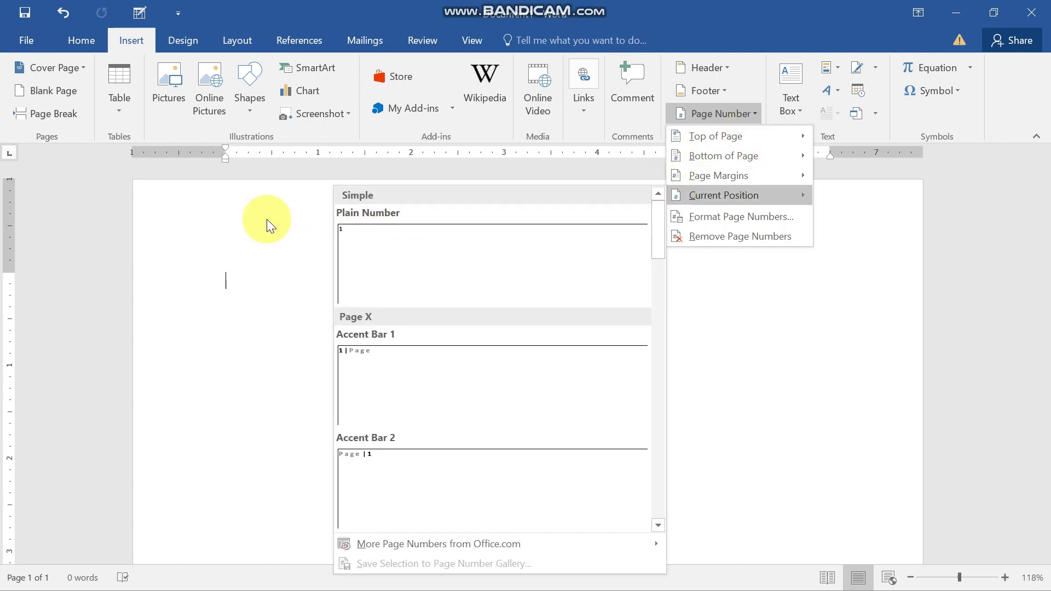
left_click(128, 30)
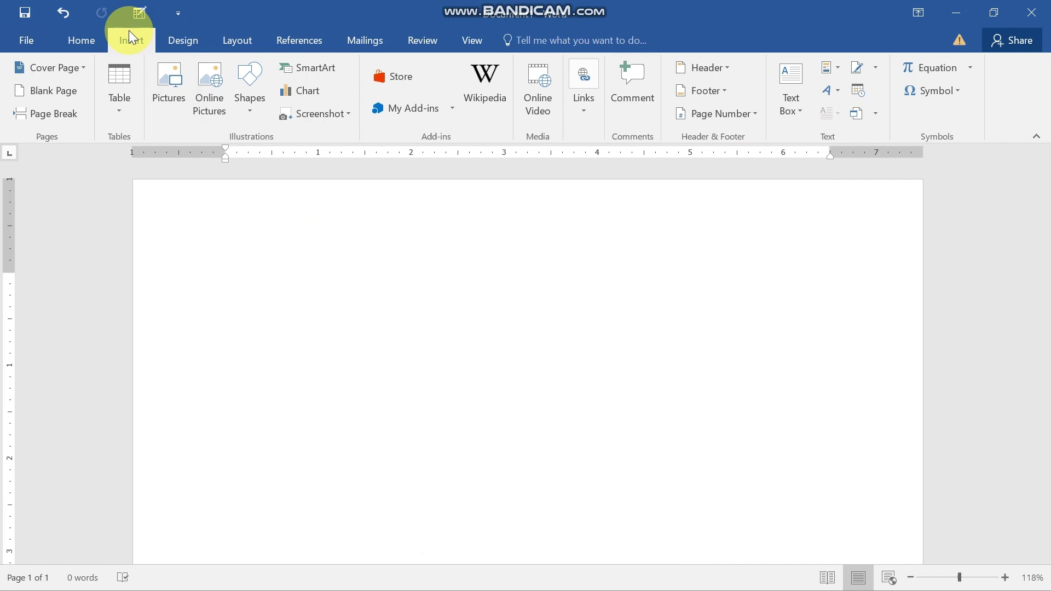
Look through the built-in equations without inserting one.
left_click(965, 67)
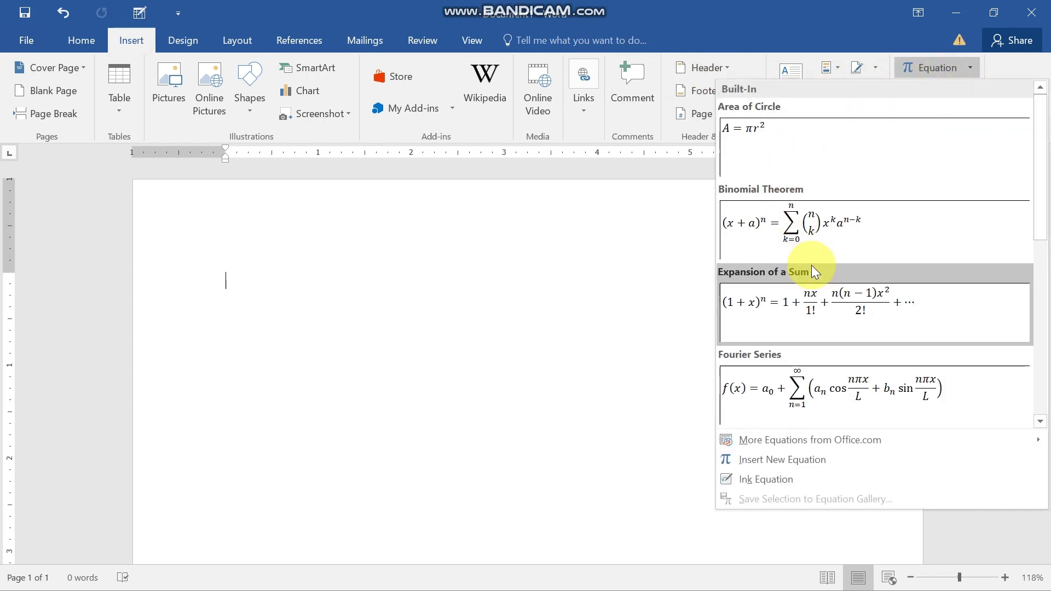
scroll(812, 266, "down", 4)
scroll(811, 266, "up", 4)
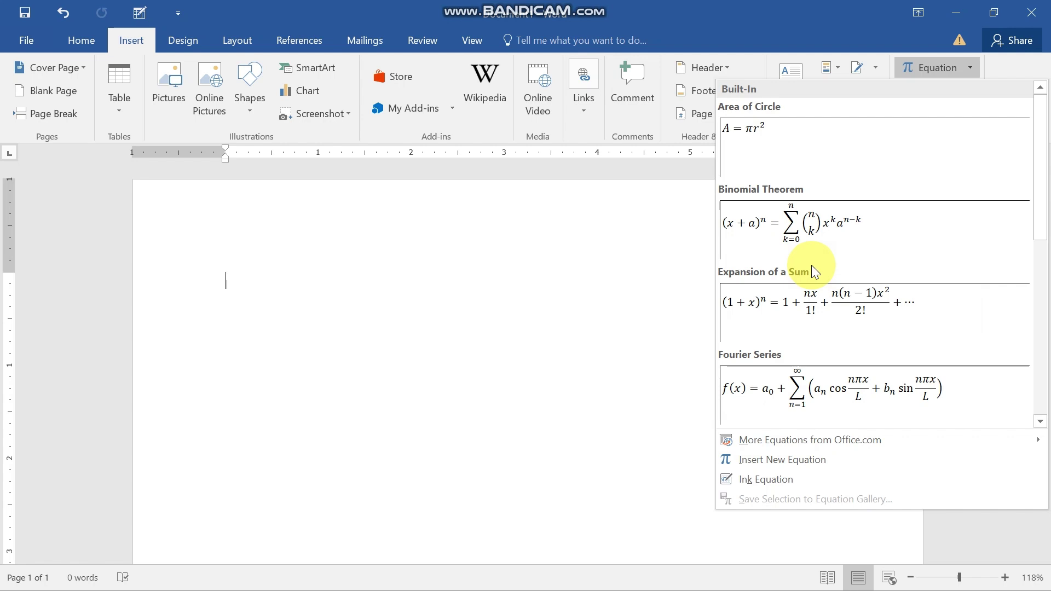
left_click(681, 249)
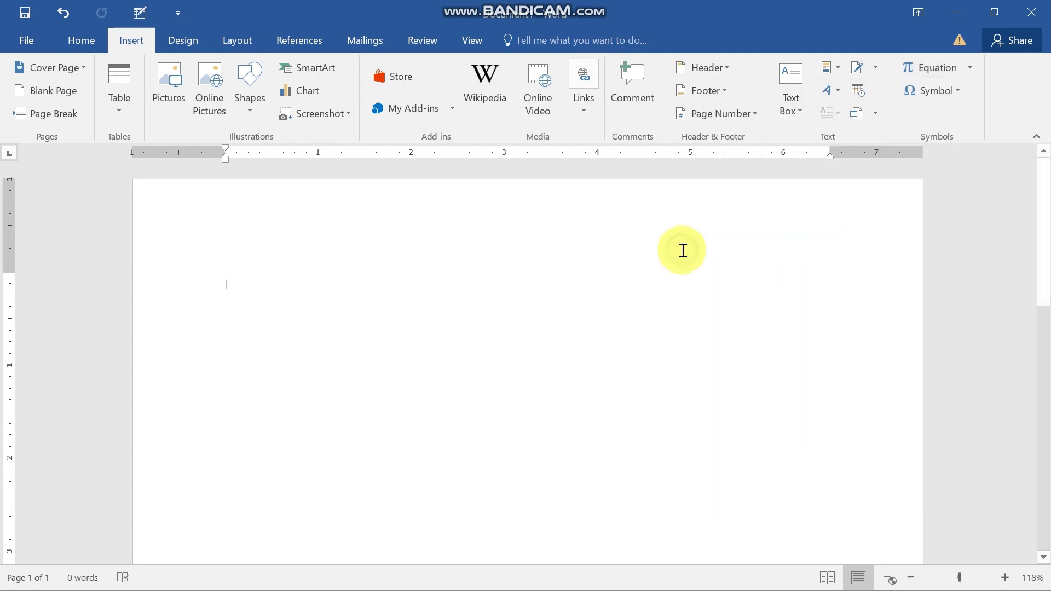
Look through the full symbol collection, including the diacritical, Greek and Cyrillic characters, without inserting any.
left_click(956, 93)
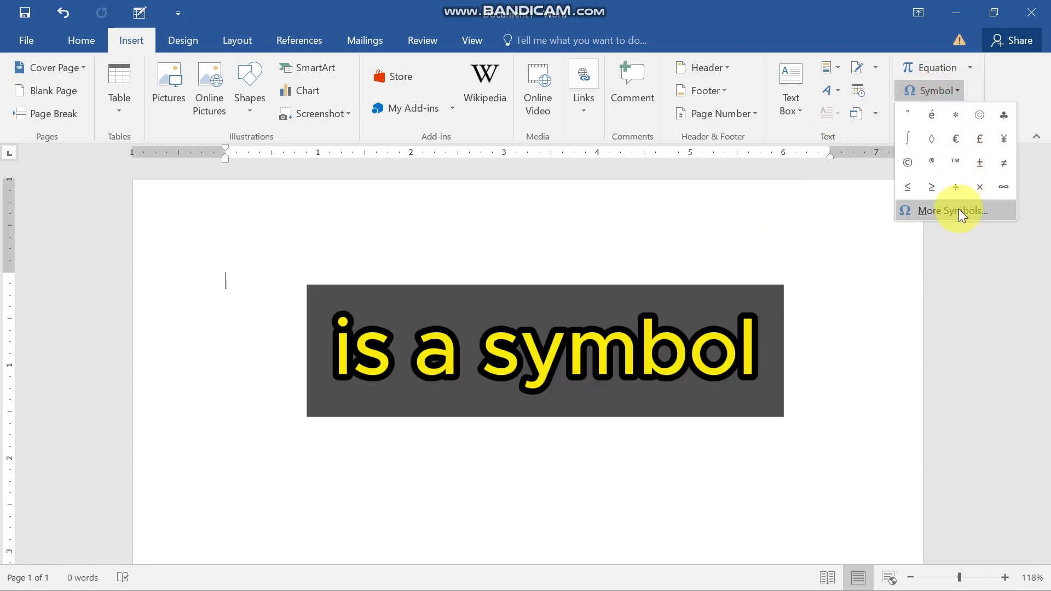
left_click(958, 213)
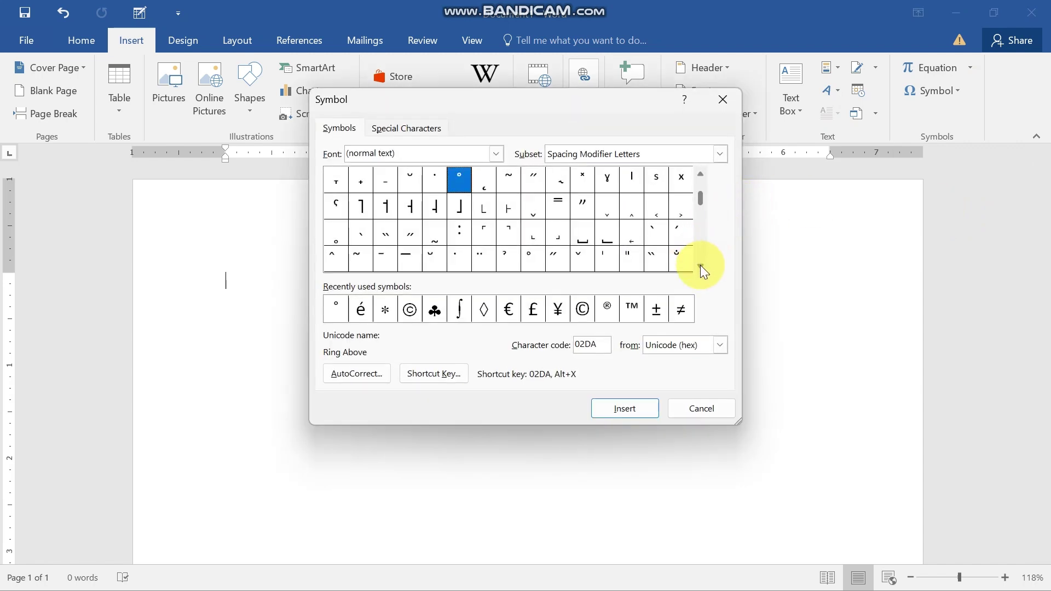
left_click(700, 265)
left_click(700, 266)
left_click(700, 265)
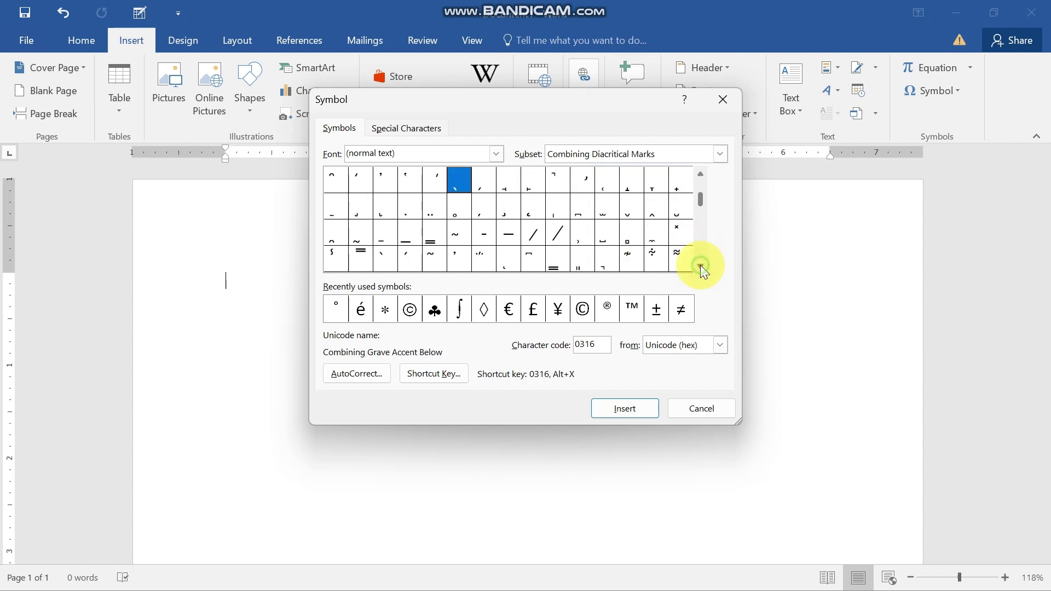
left_click(701, 265)
left_click(700, 266)
left_click(700, 266)
left_click(701, 266)
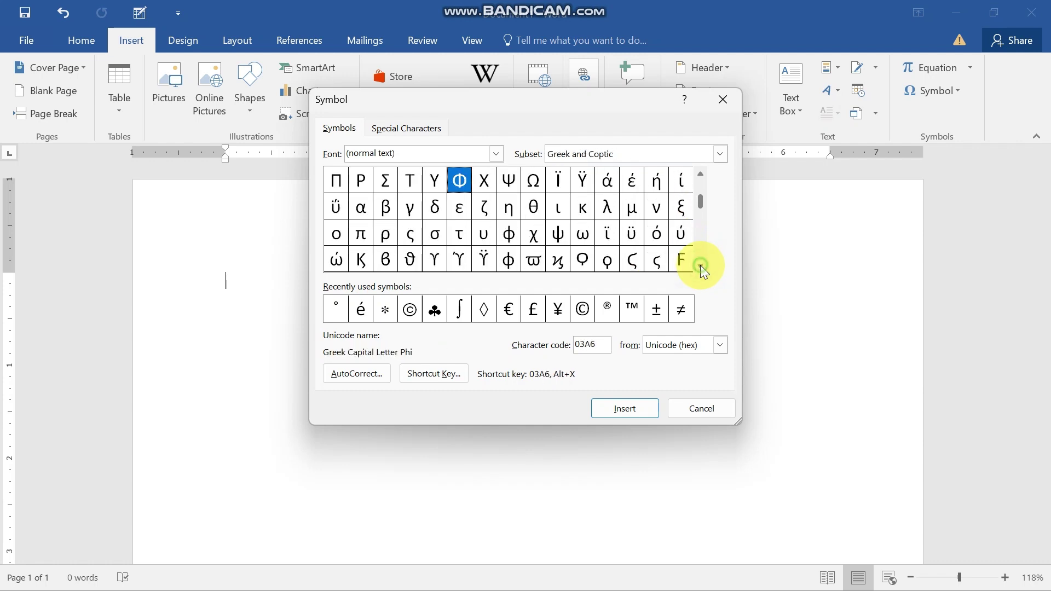
left_click(701, 265)
left_click(700, 265)
left_click(700, 265)
left_click(700, 265)
left_click(701, 266)
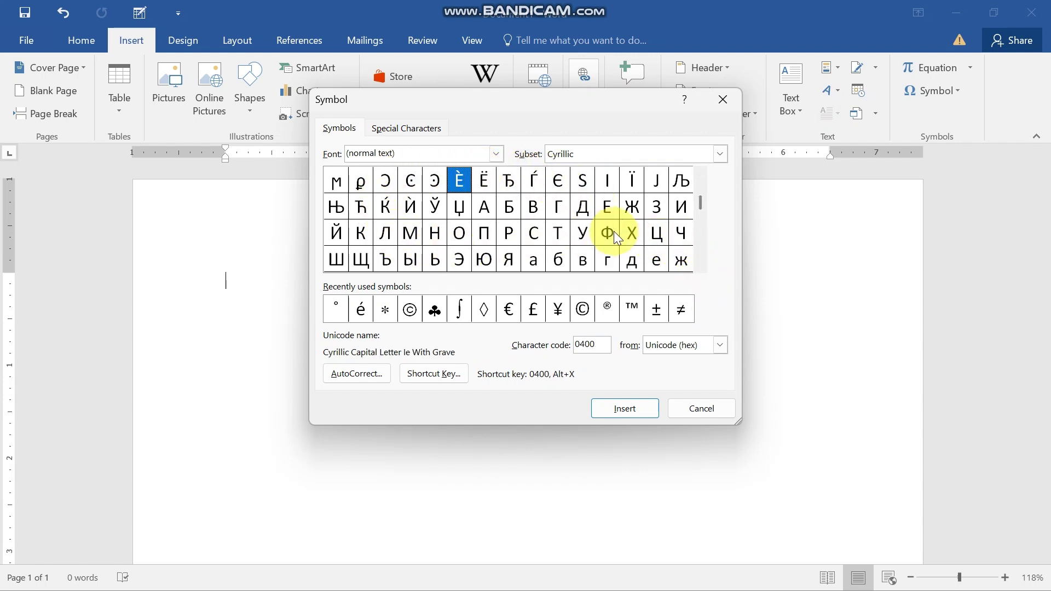
left_click(701, 266)
left_click(700, 266)
left_click(700, 264)
left_click(700, 265)
left_click(701, 265)
left_click(701, 265)
left_click(700, 265)
left_click(701, 266)
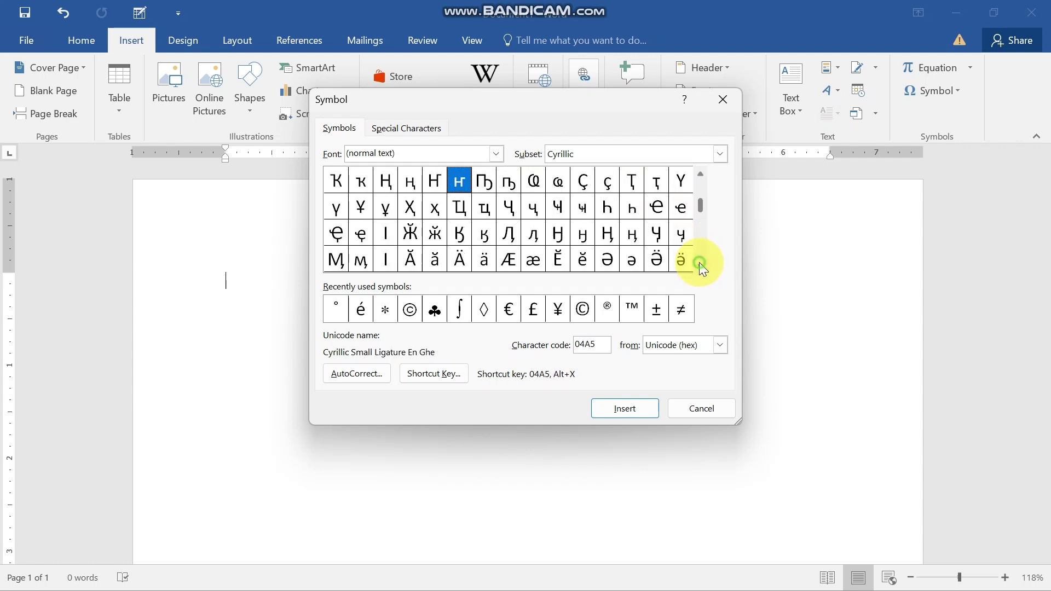
left_click(701, 265)
left_click(701, 264)
left_click(701, 265)
left_click(701, 265)
left_click(701, 265)
left_click(701, 265)
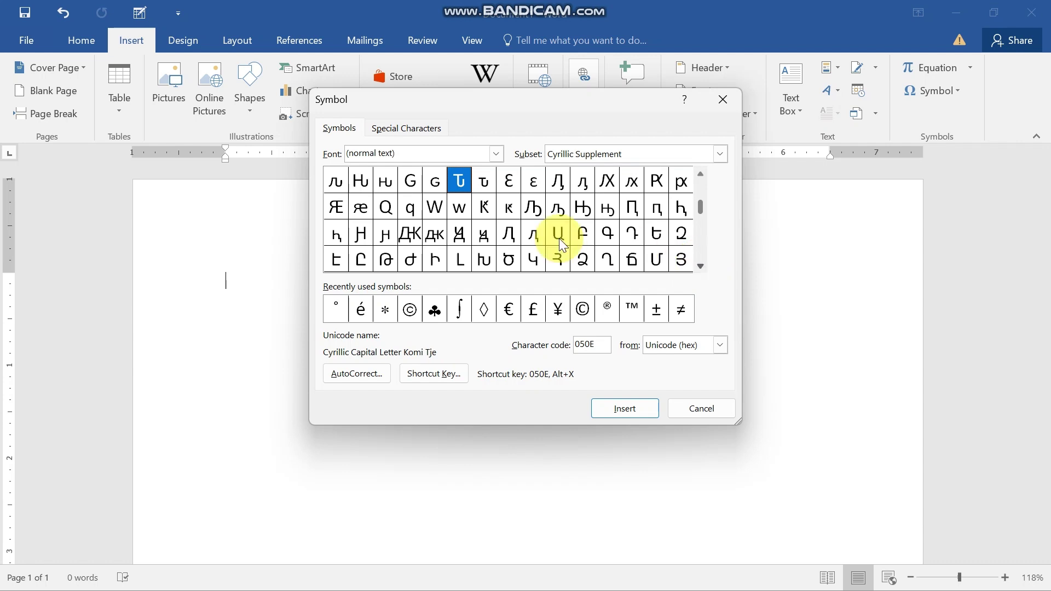
key("Escape")
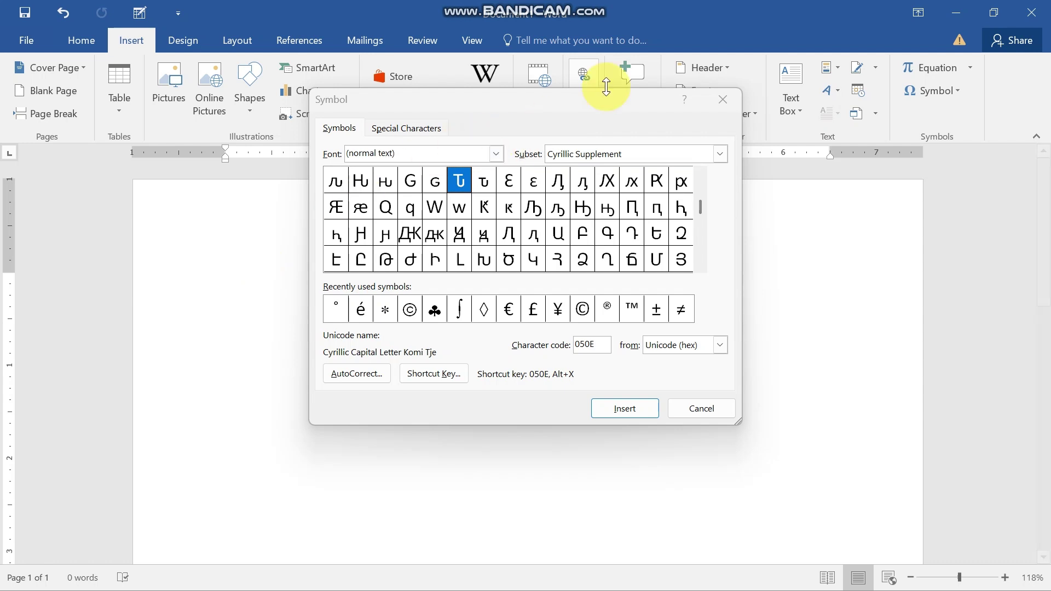
left_click(723, 100)
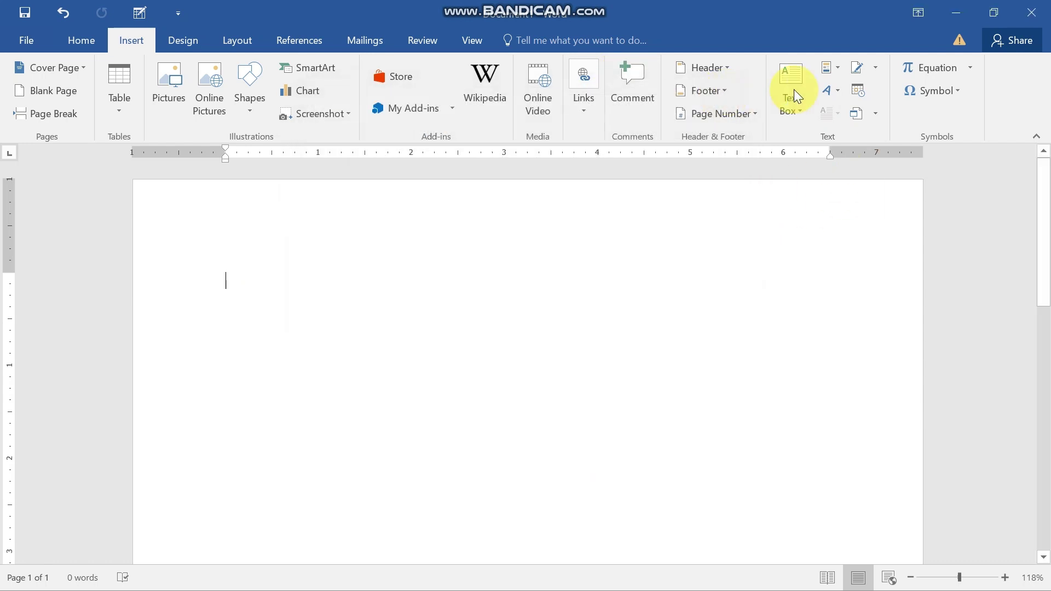
Insert an empty equation placeholder to view the equation tools and discard it.
left_click(957, 72)
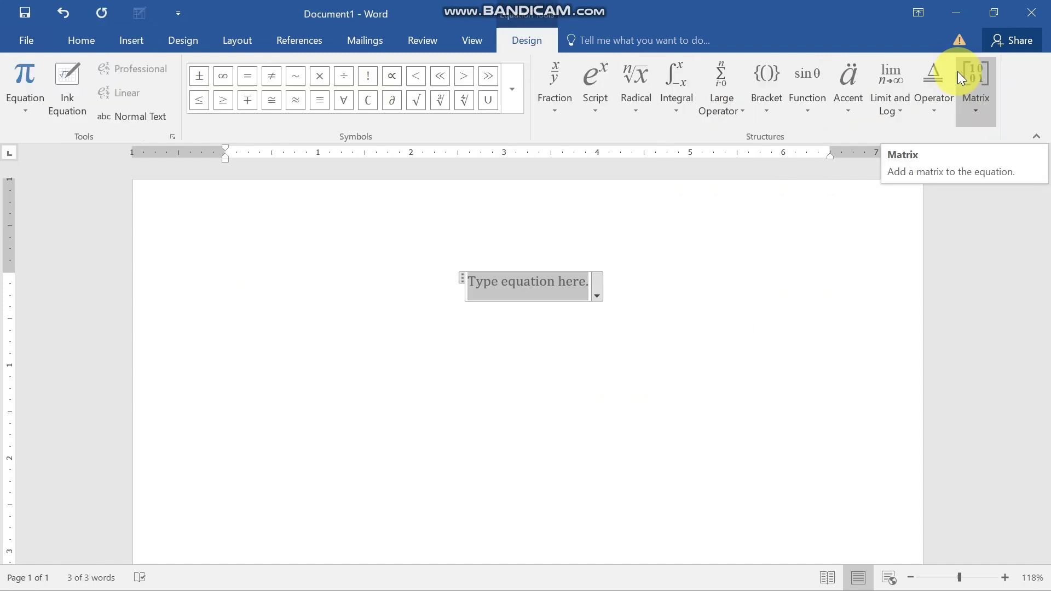
left_click(126, 41)
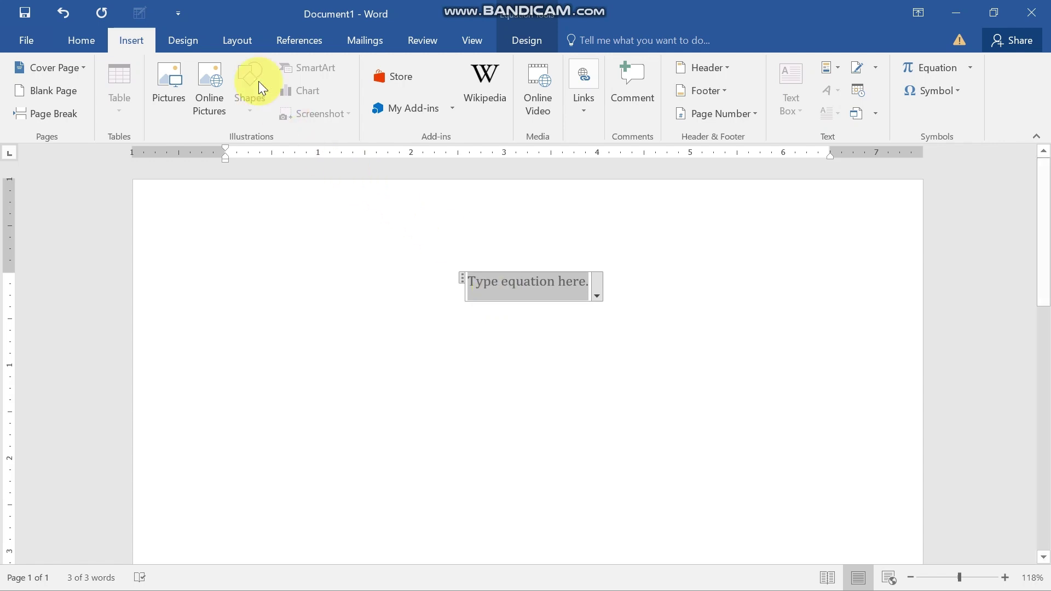
left_click(189, 40)
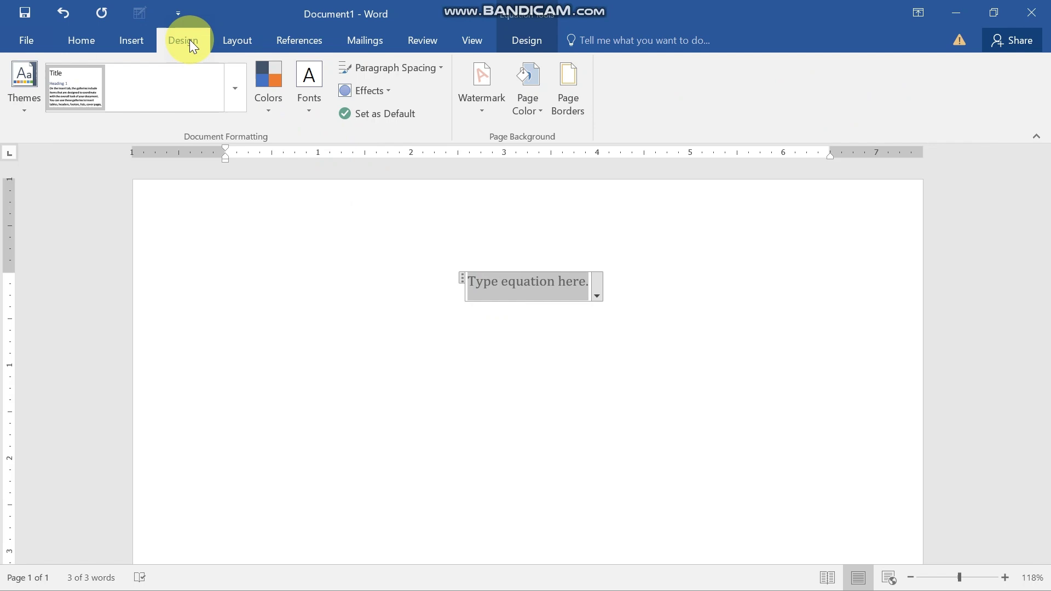
left_click(885, 447)
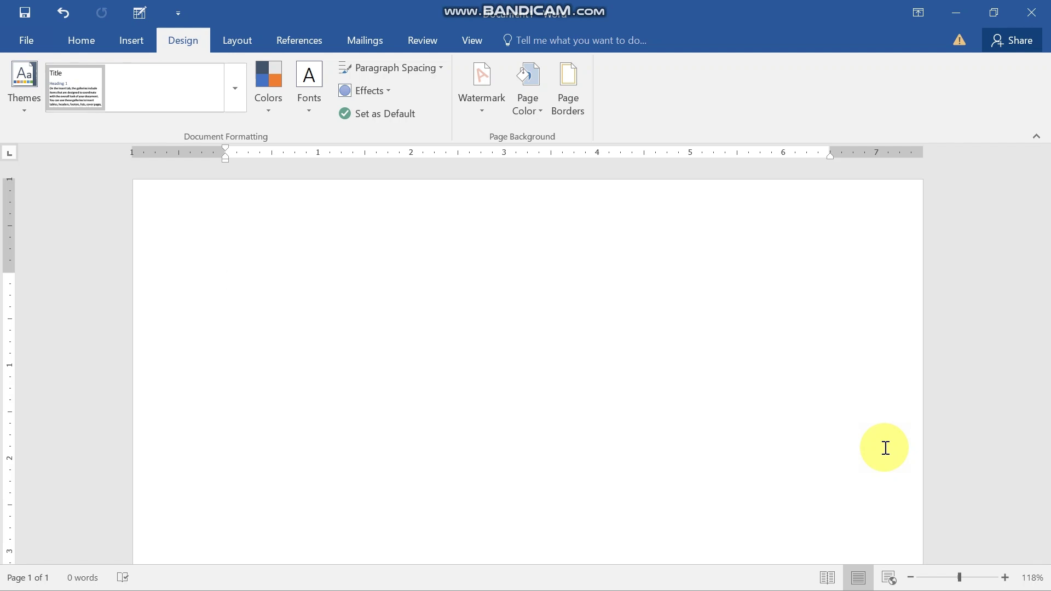
Examine the list of built-in theme color sets without applying any.
left_click(277, 103)
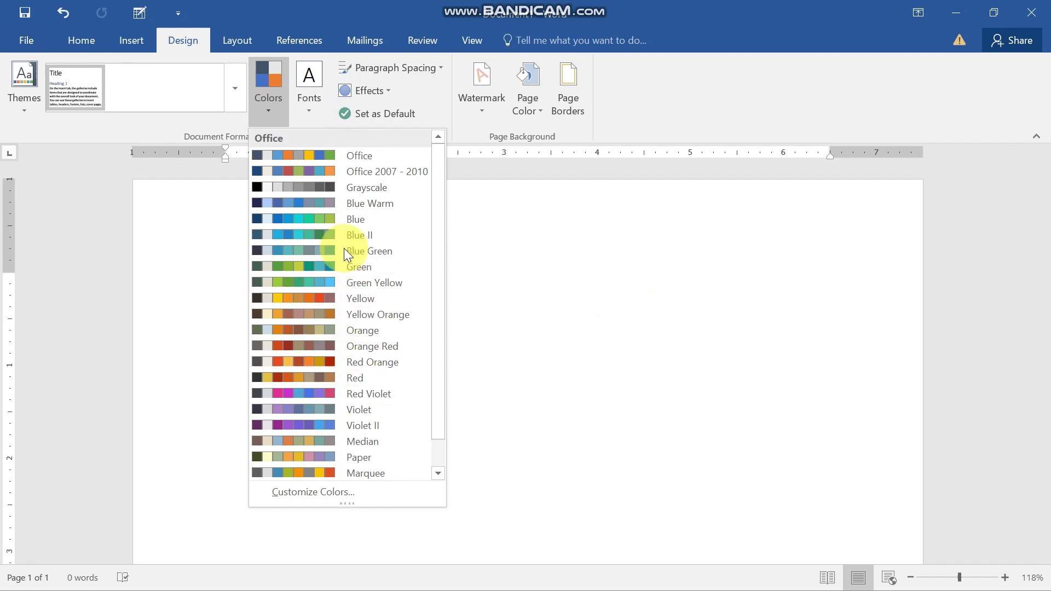
scroll(334, 359, "down", 1)
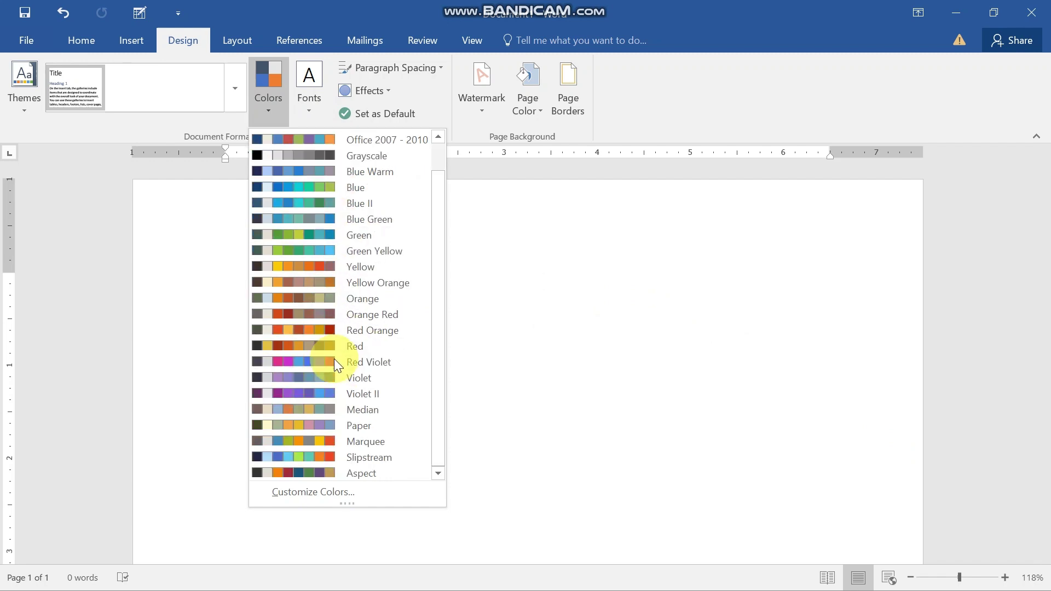
scroll(334, 359, "up", 1)
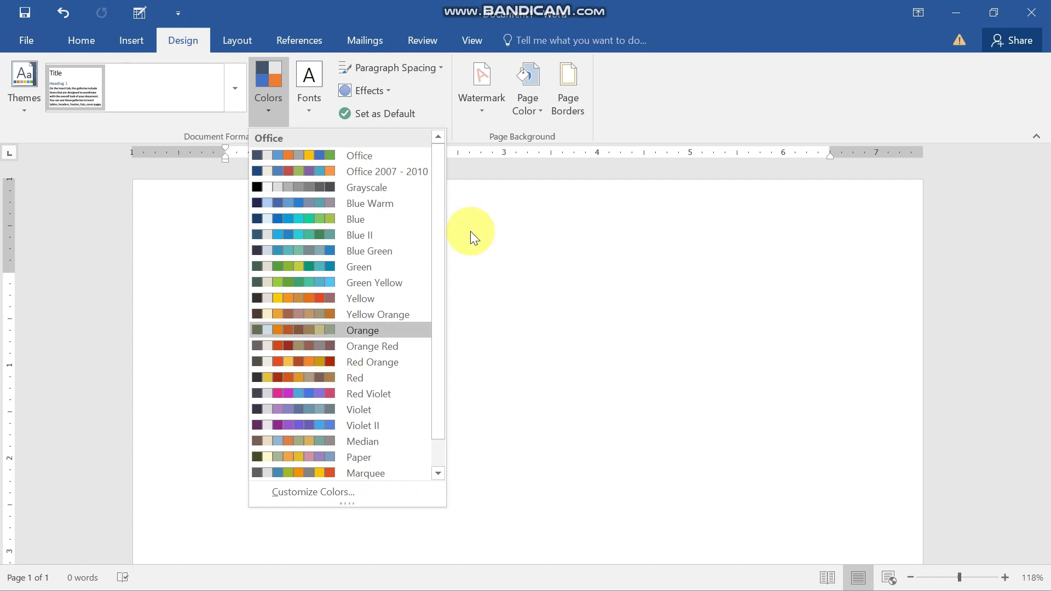
View the watermark designs and the page color palette without applying either.
left_click(488, 109)
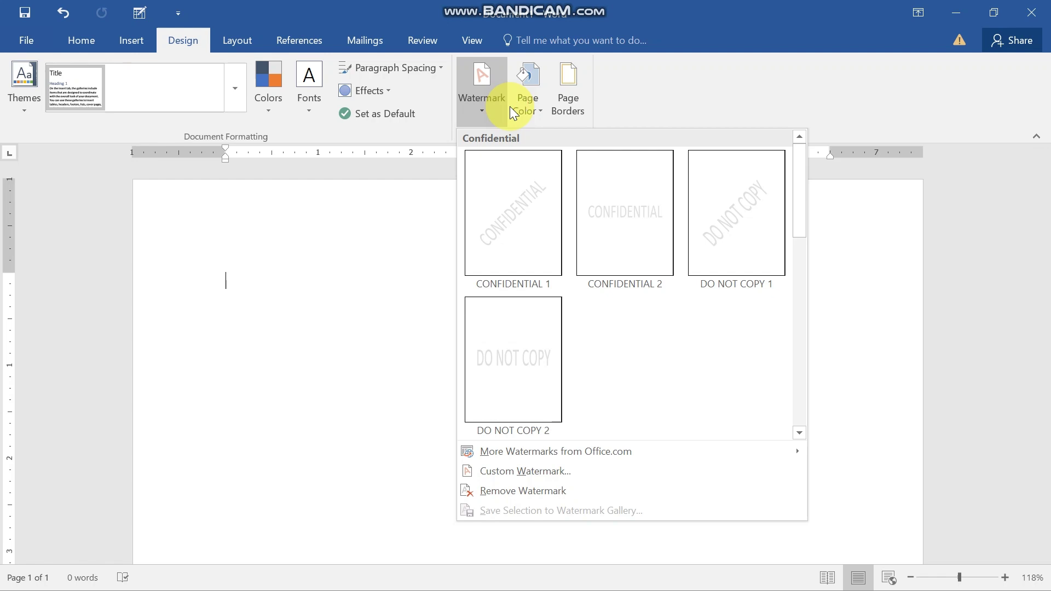
left_click(539, 108)
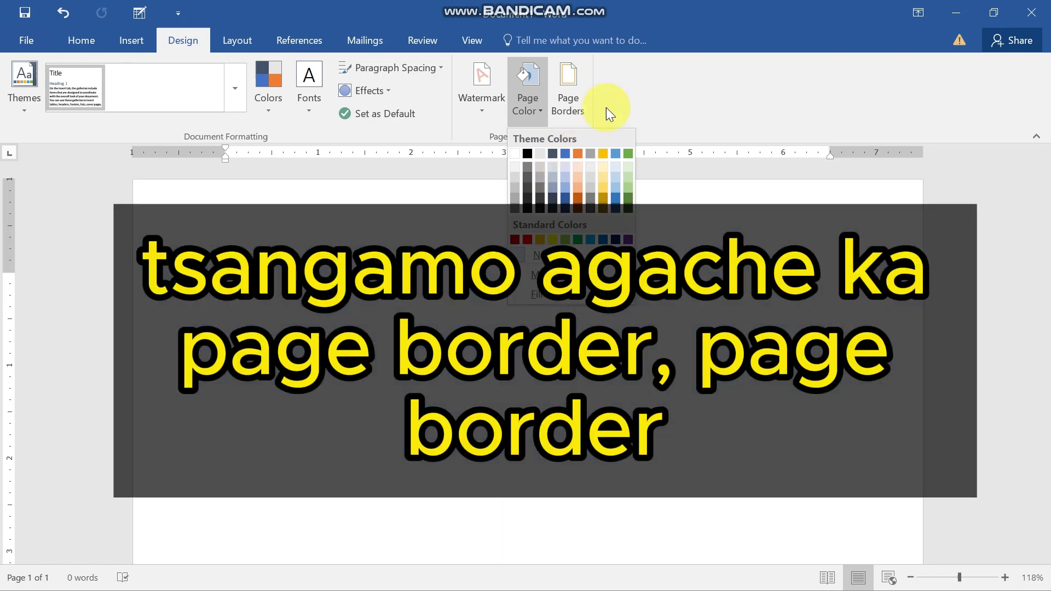
Open the page border settings and look through the available line styles.
left_click(566, 92)
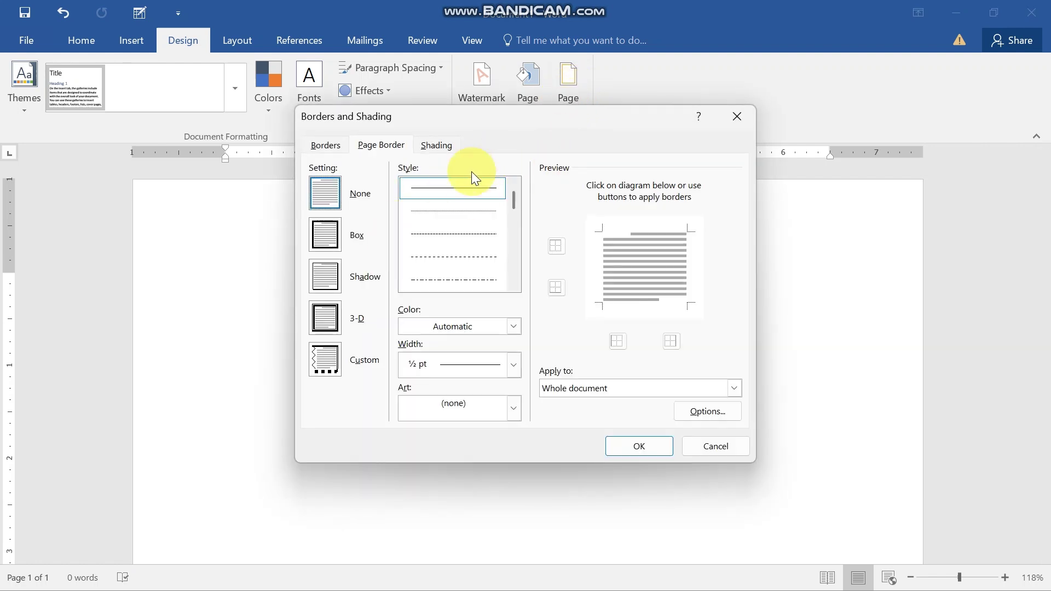
left_click(516, 284)
left_click(516, 284)
left_click(516, 284)
left_click(516, 285)
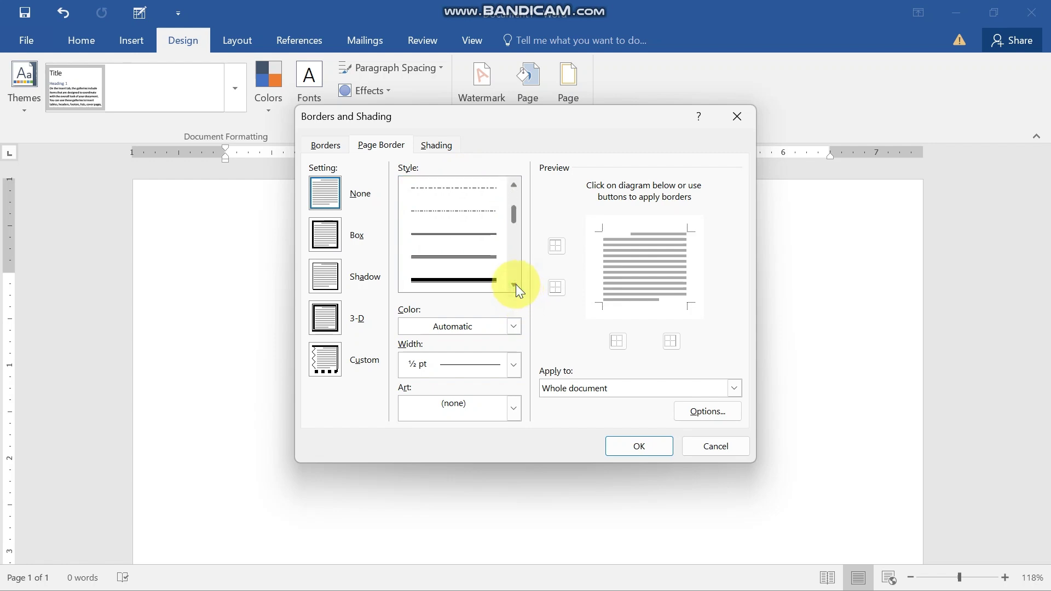
left_click(515, 284)
left_click(516, 284)
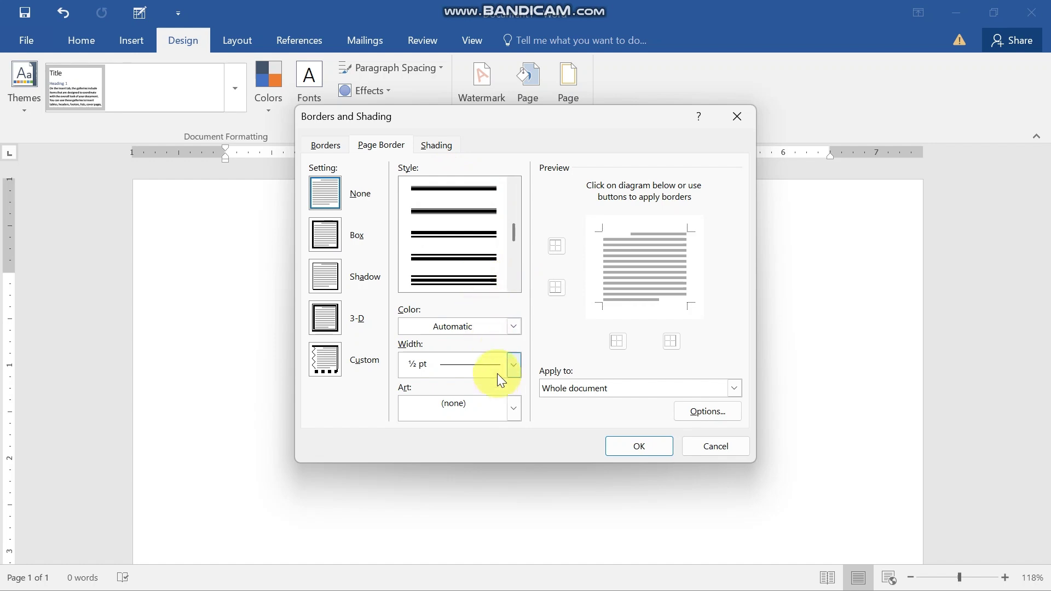
Apply the green tree art border to the pages of the whole document.
left_click(513, 408)
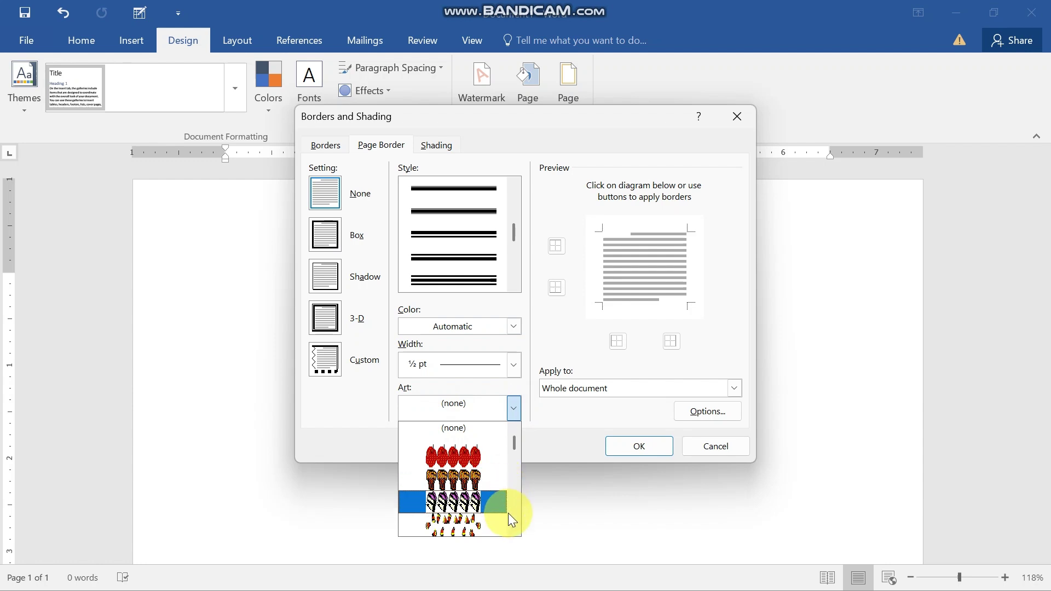
left_click(514, 529)
left_click(514, 526)
left_click(514, 526)
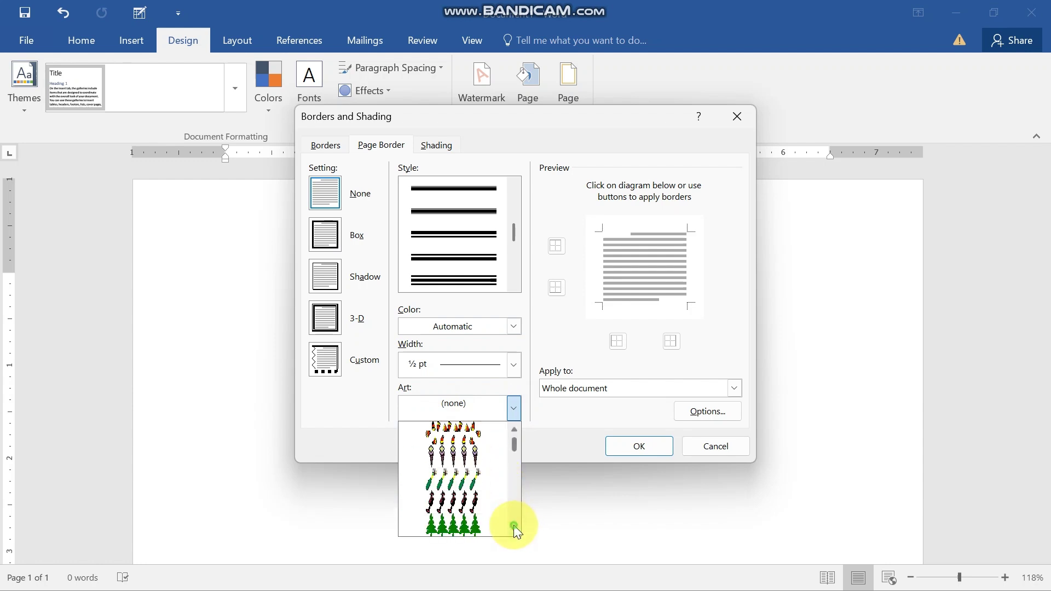
left_click(514, 526)
left_click(513, 527)
left_click(476, 479)
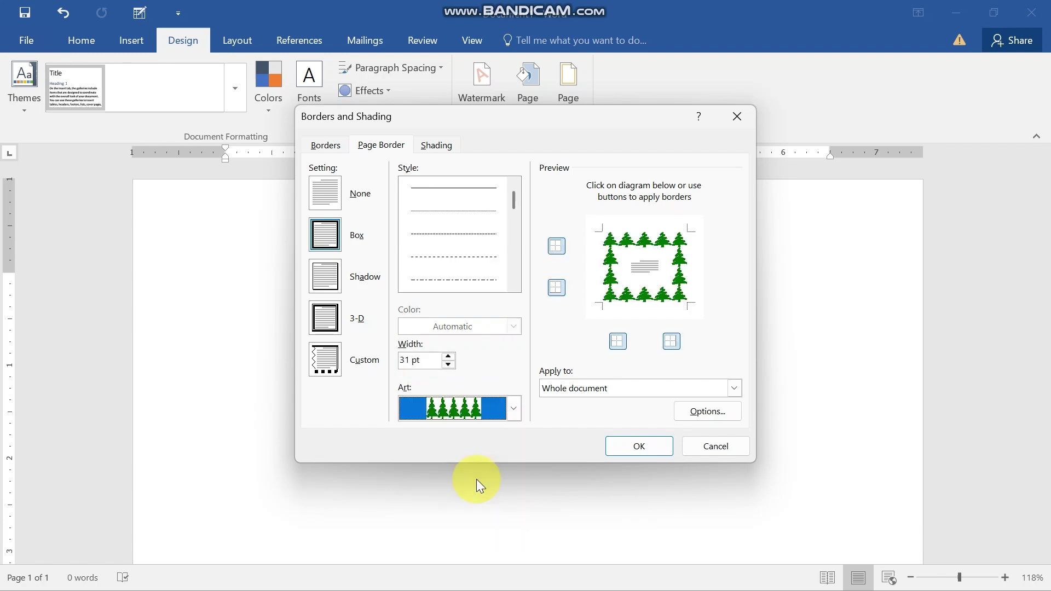
left_click(638, 446)
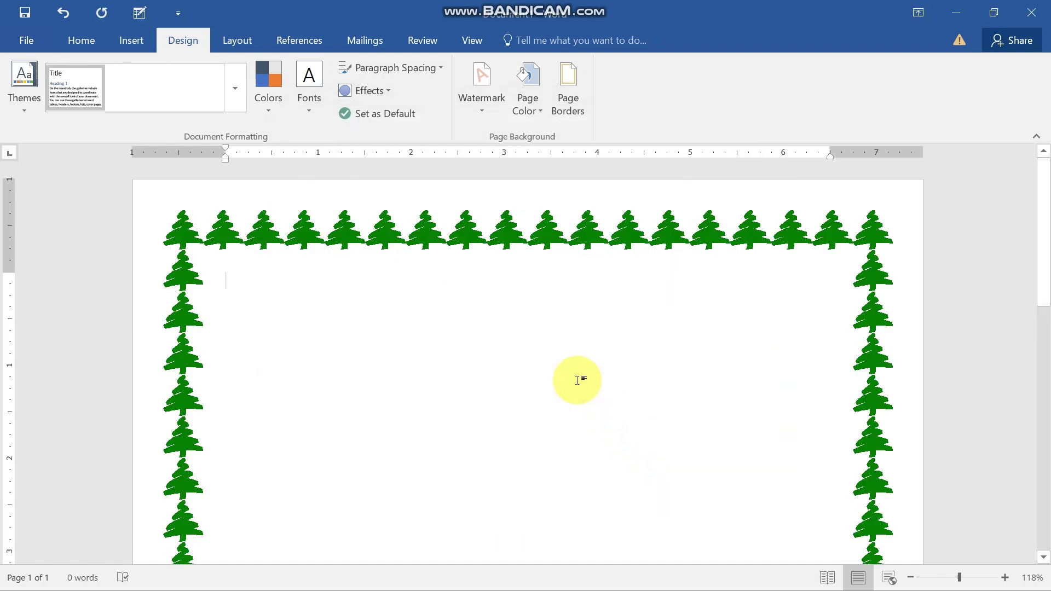
scroll(578, 381, "down", 1)
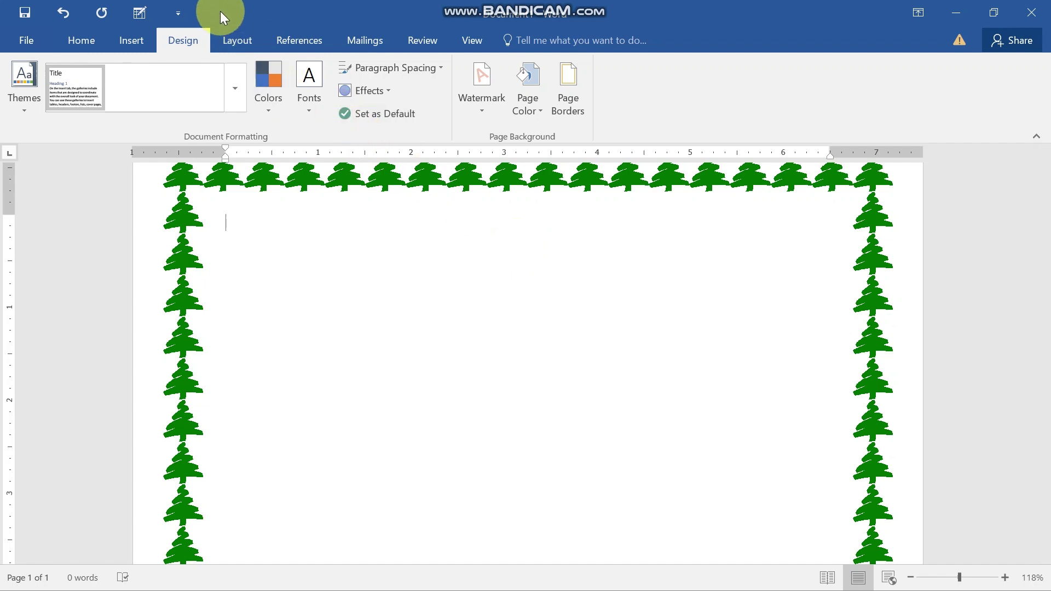
Examine the available paper sizes and column layouts without changing the page setup.
left_click(241, 41)
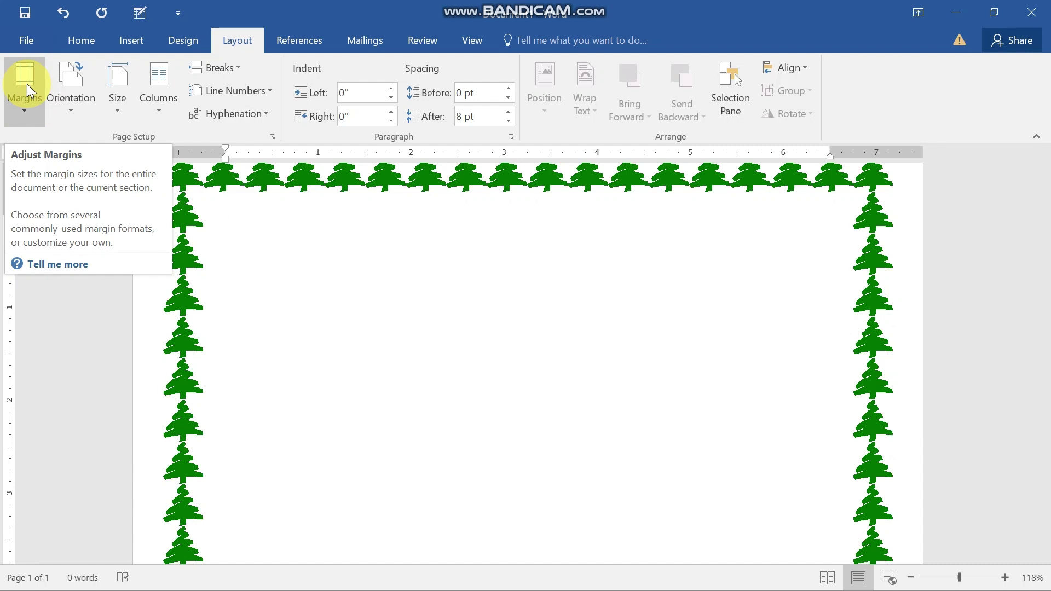
left_click(118, 98)
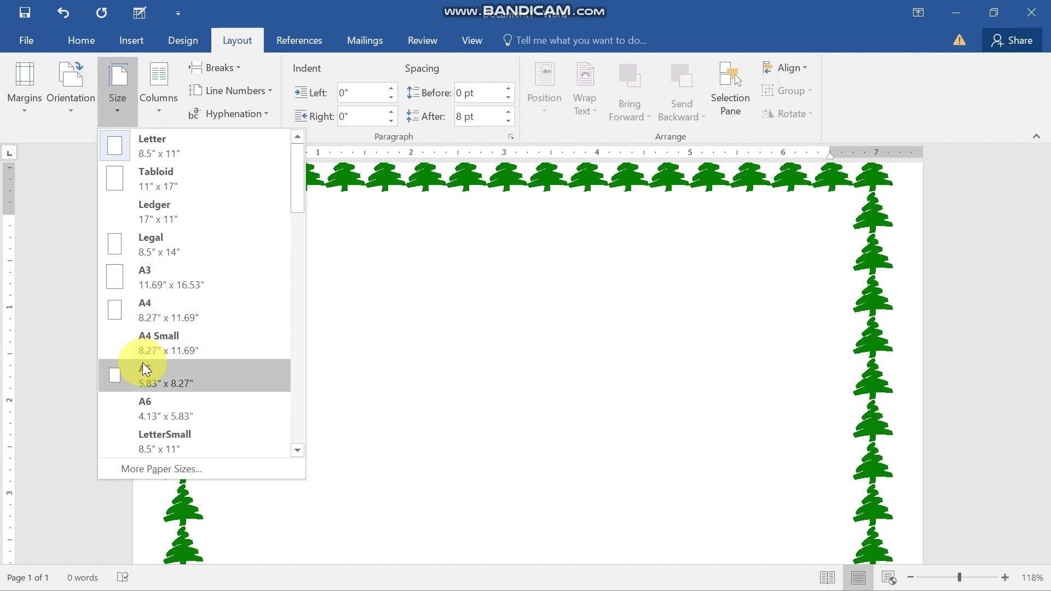
left_click(161, 106)
left_click(161, 107)
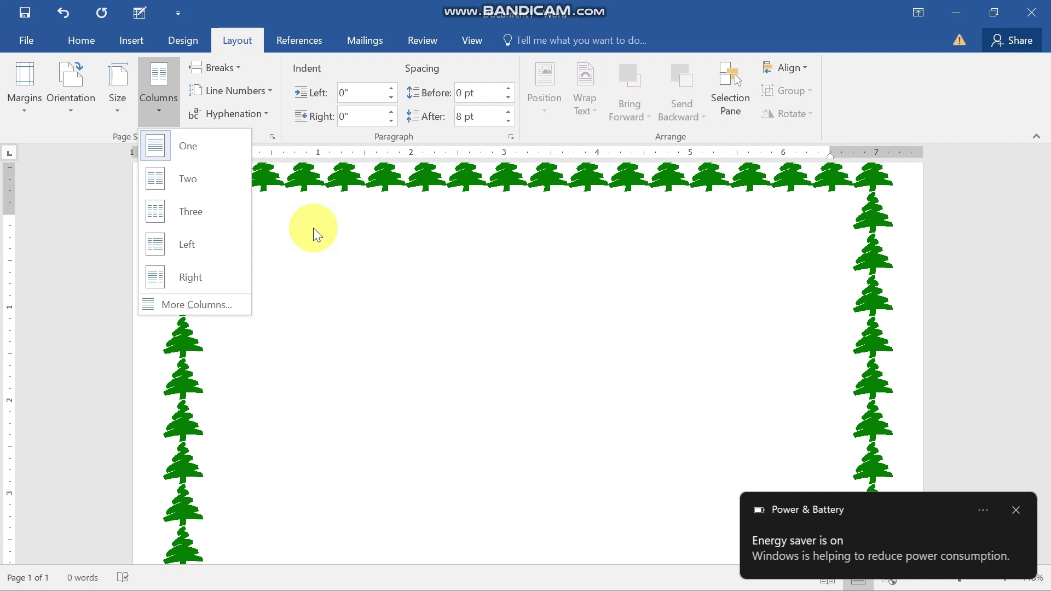
Display the footnote, citation and caption commands for references without using any.
left_click(295, 43)
left_click(295, 44)
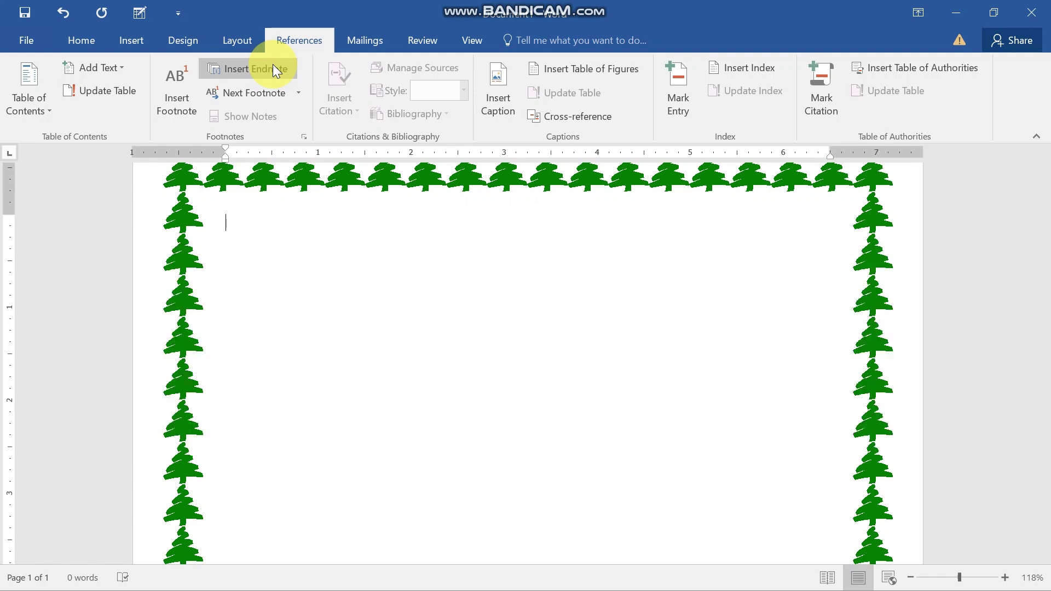
Show the document review tools and open the Thesaurus.
left_click(421, 43)
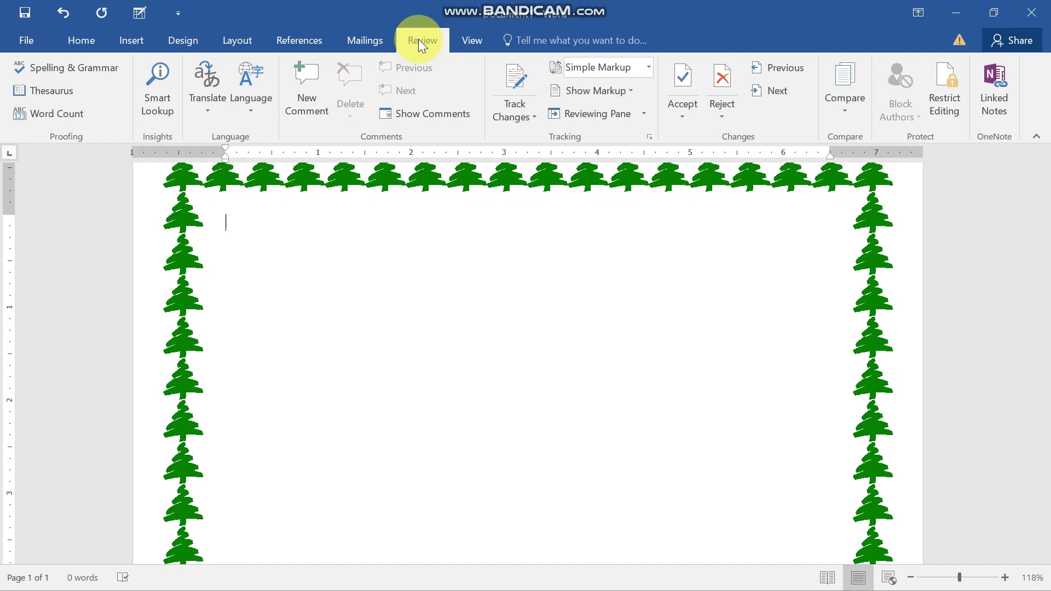
left_click(61, 94)
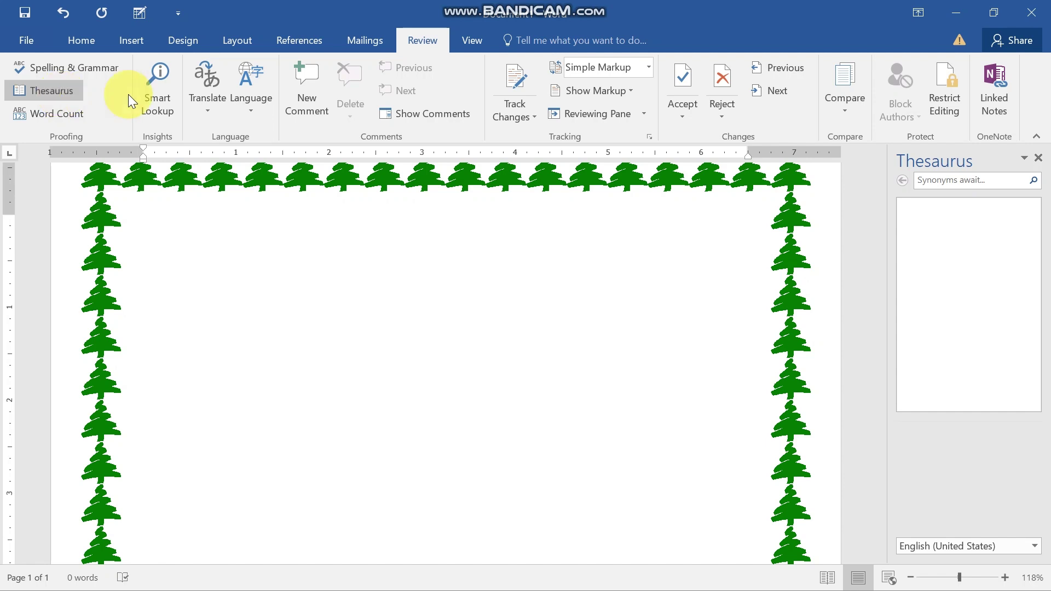
Add an empty comment at the insertion point, close the comments view and show the Restrict Editing options.
left_click(316, 83)
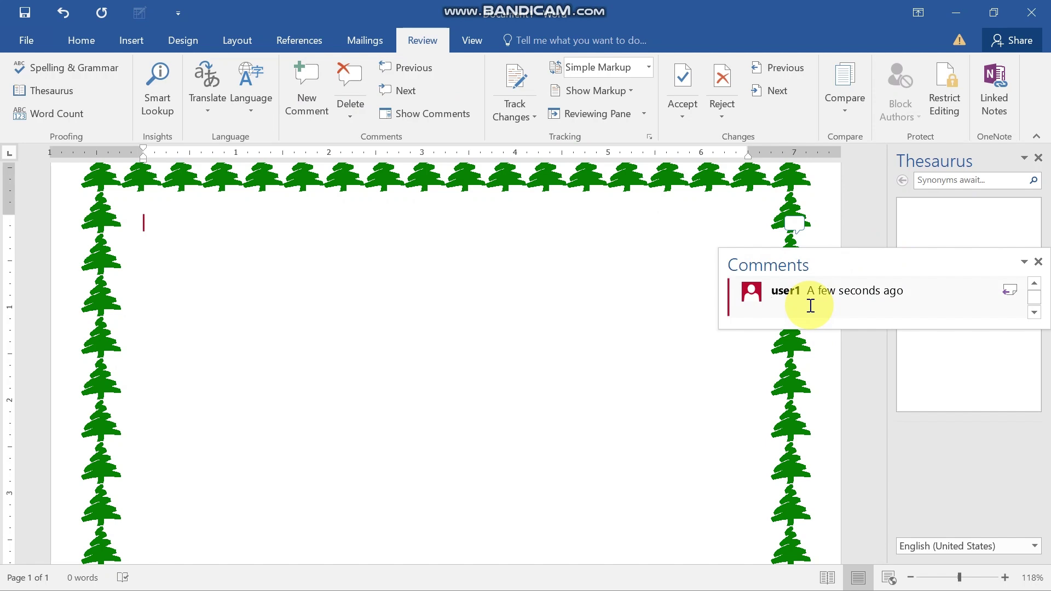
left_click(1038, 261)
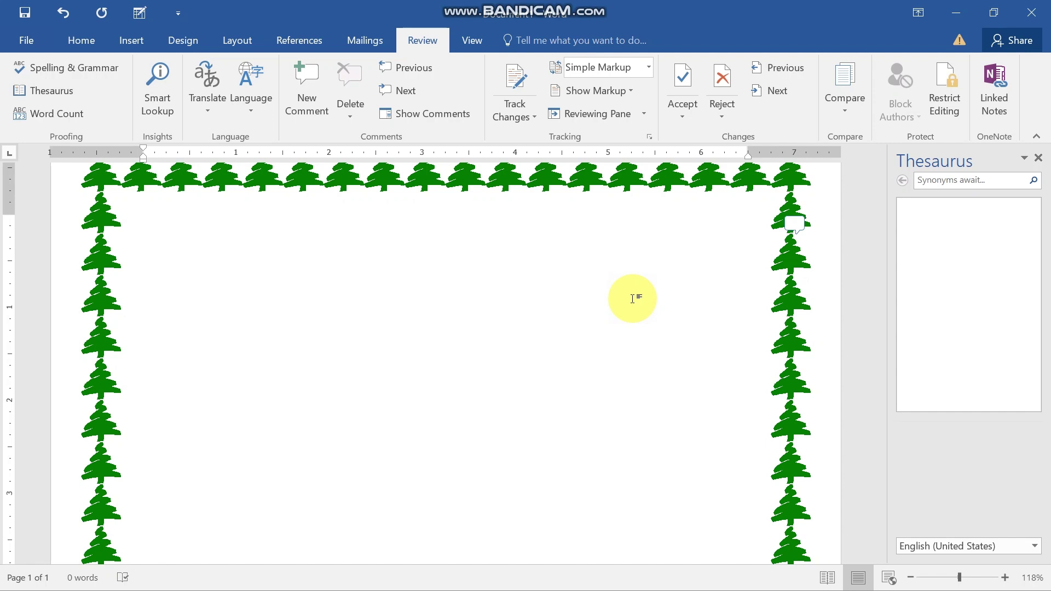
left_click(951, 97)
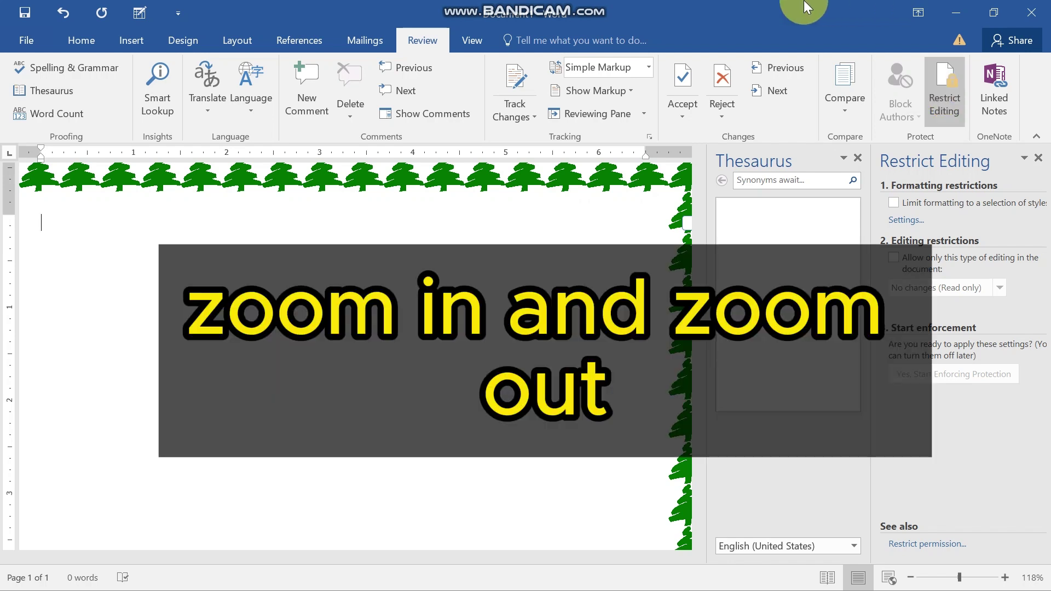
Look over the Zoom options without applying one, switch to the Multiple Pages view and close the Restrict Editing pane.
left_click(472, 40)
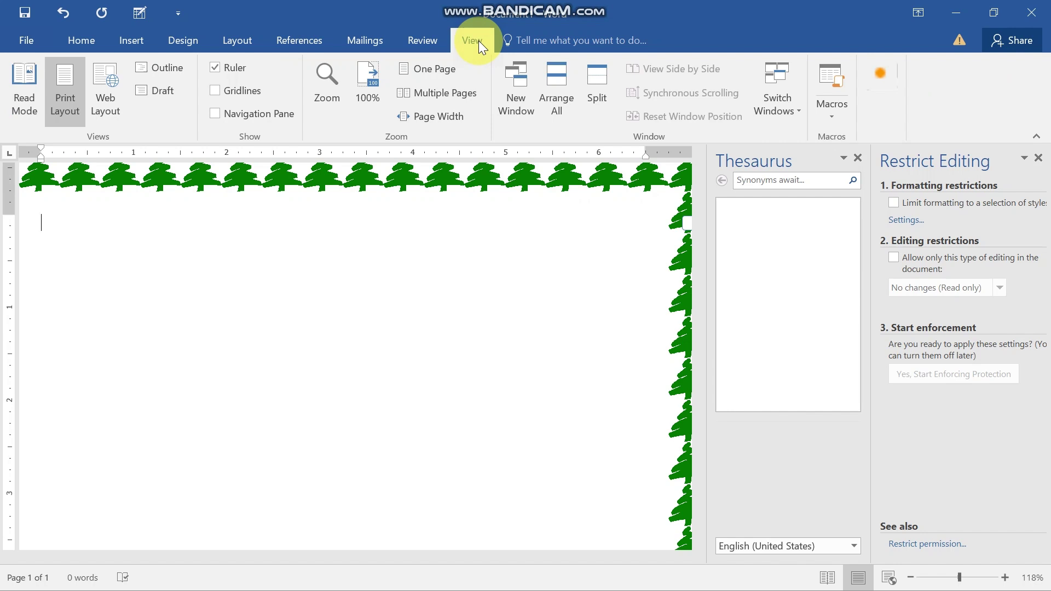
left_click(335, 83)
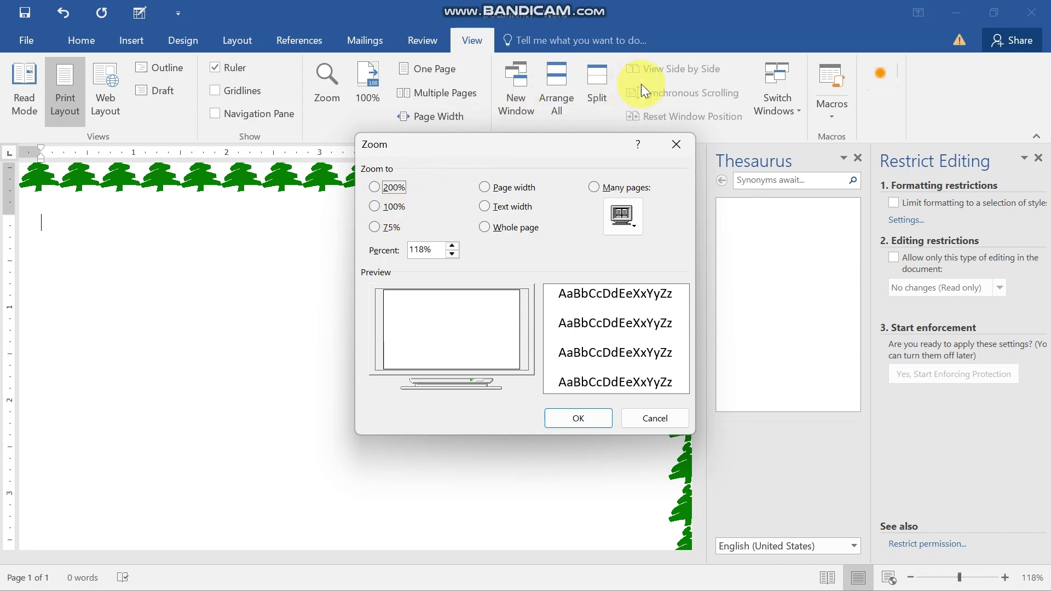
left_click(687, 144)
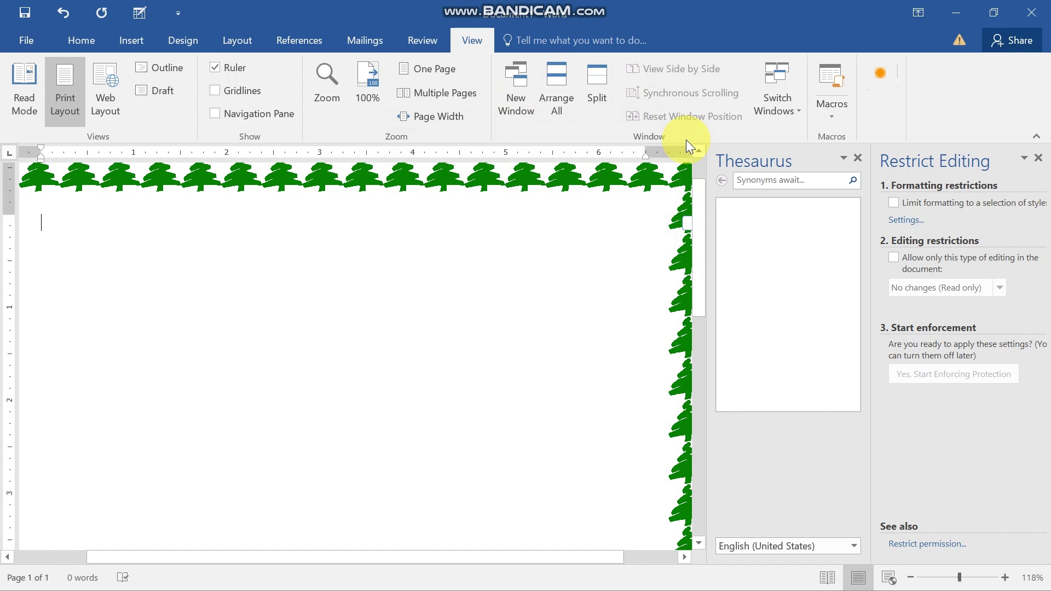
left_click(426, 93)
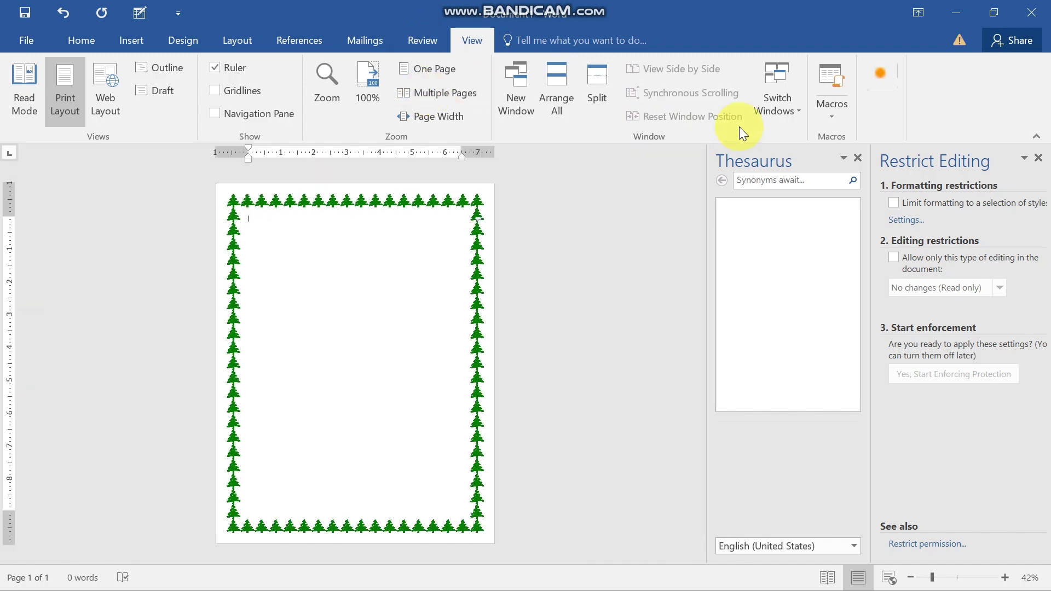
left_click(1038, 157)
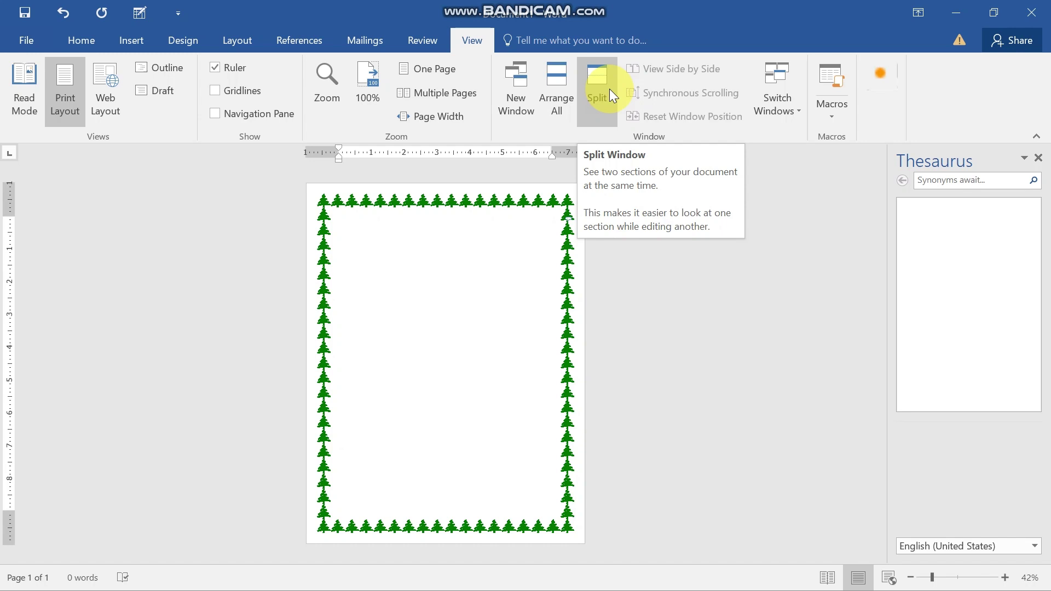
Review the mailings, insert, design, layout, references, review, view and home command sets without using any command.
left_click(369, 44)
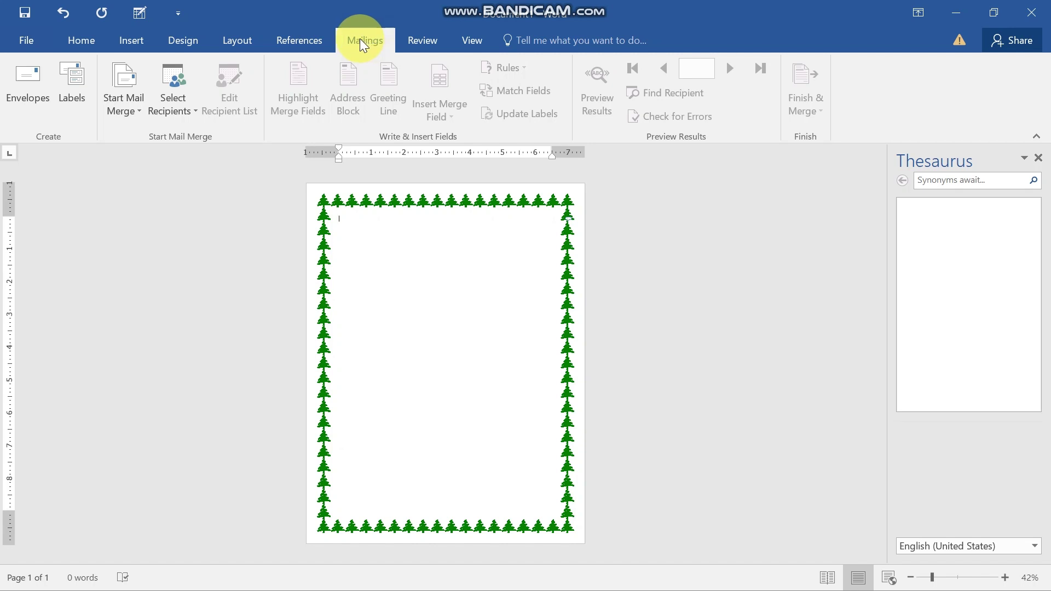
left_click(84, 36)
left_click(137, 42)
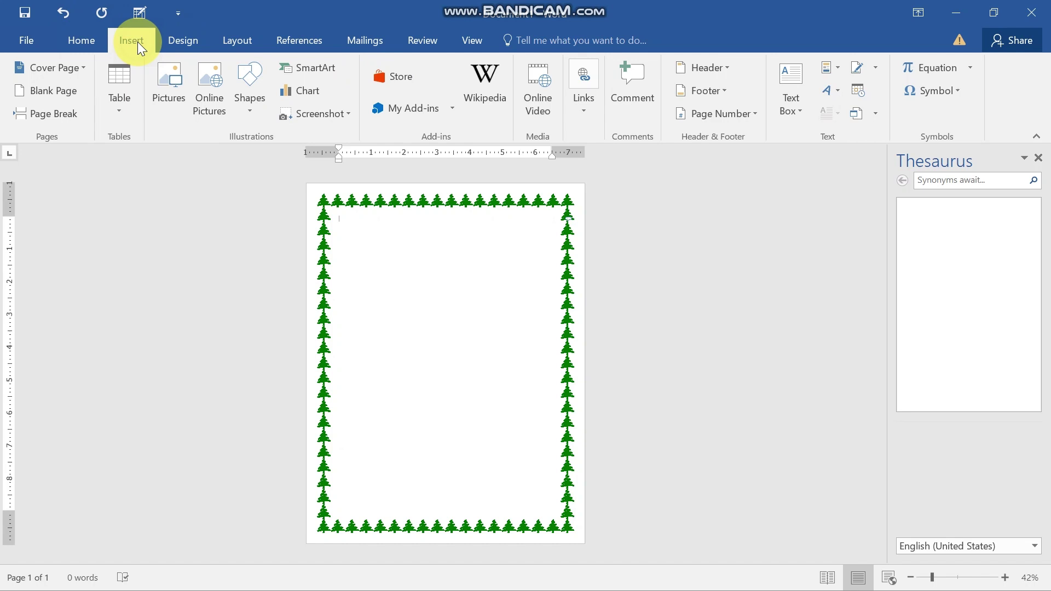
left_click(182, 40)
left_click(230, 41)
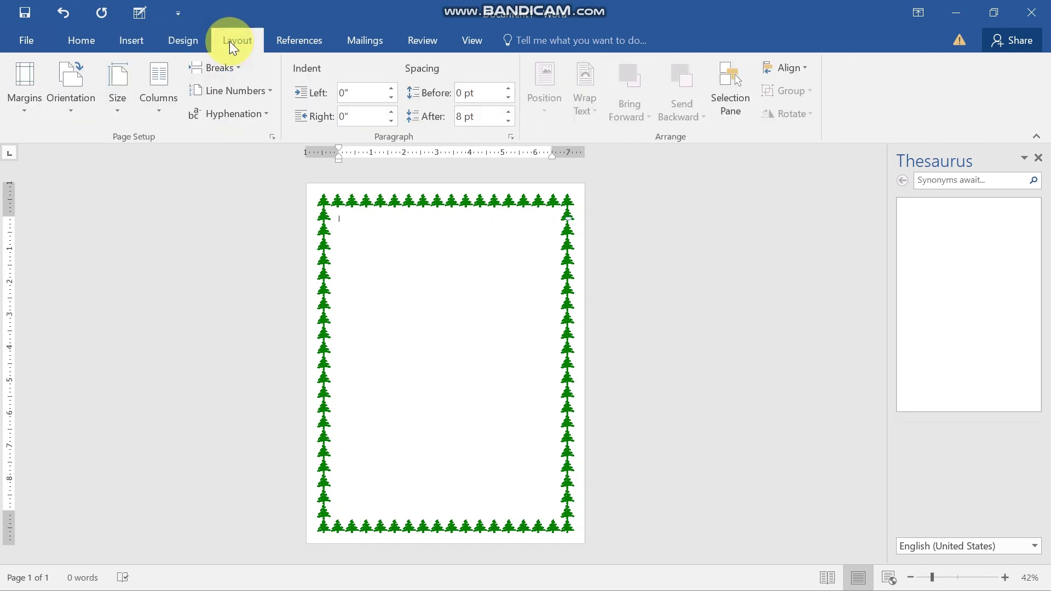
left_click(286, 40)
left_click(364, 41)
left_click(419, 41)
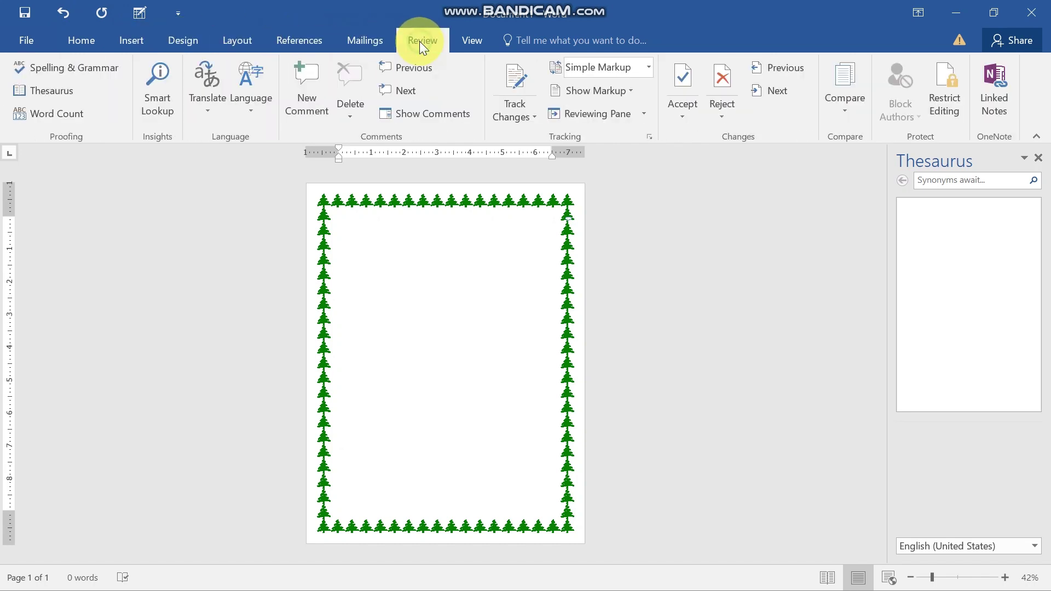
left_click(465, 40)
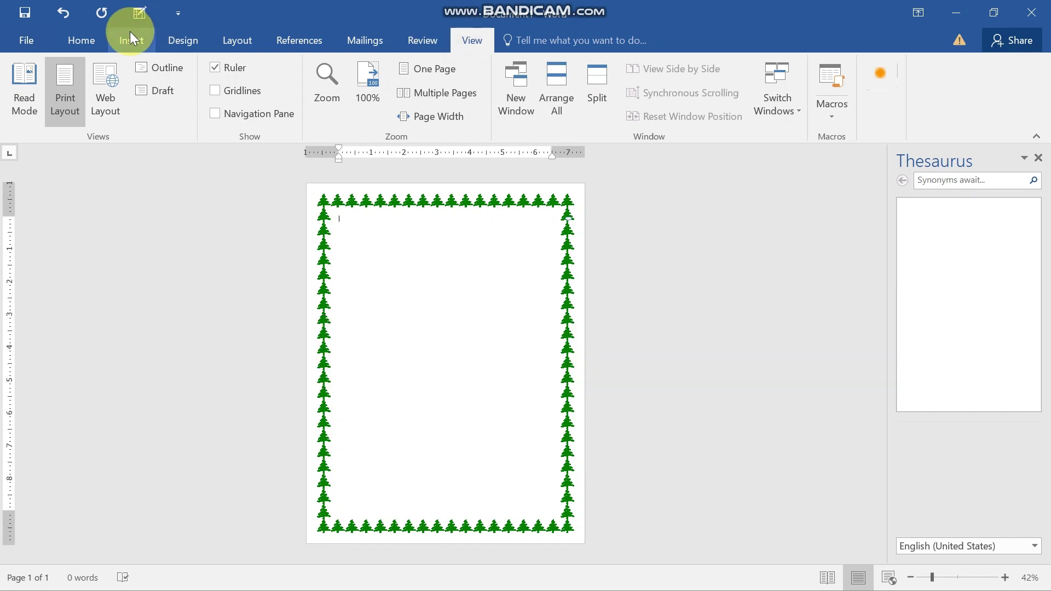
left_click(83, 41)
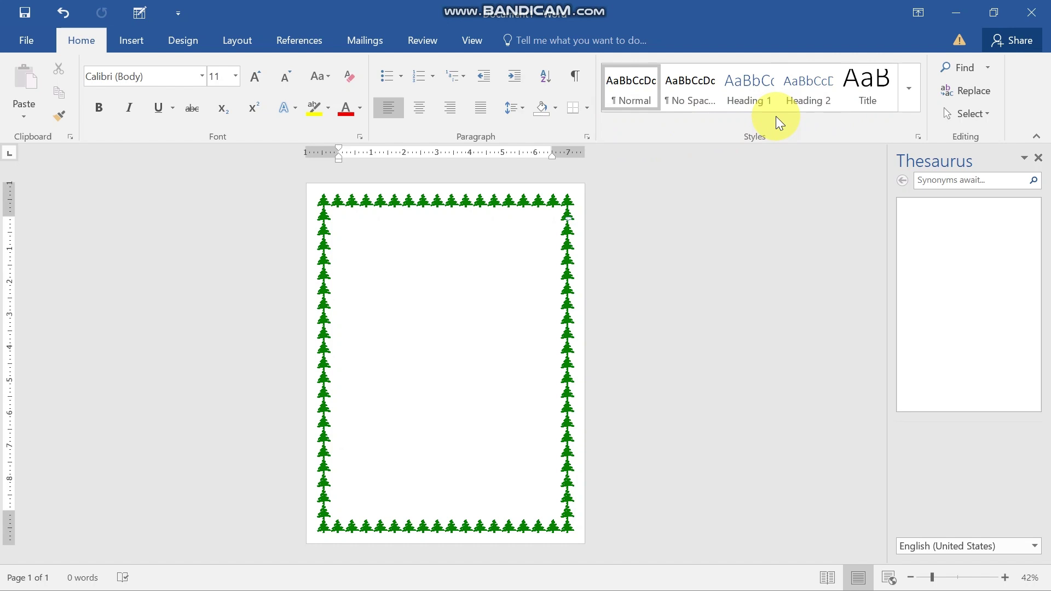
key("Home")
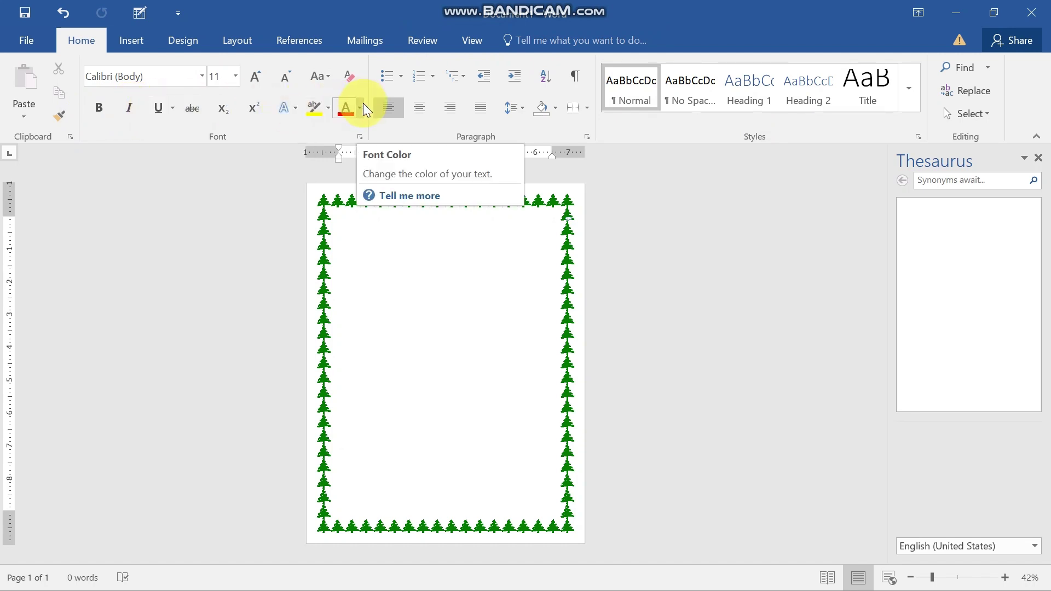
mouse_move(540, 584)
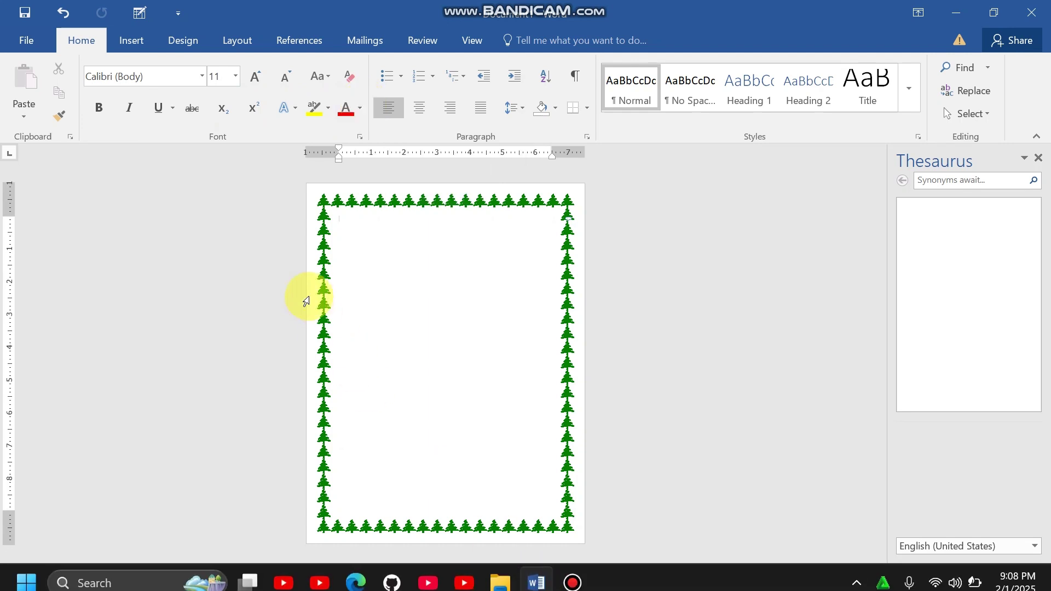
Show the insert commands and examine the Shapes gallery without inserting a shape.
left_click(135, 44)
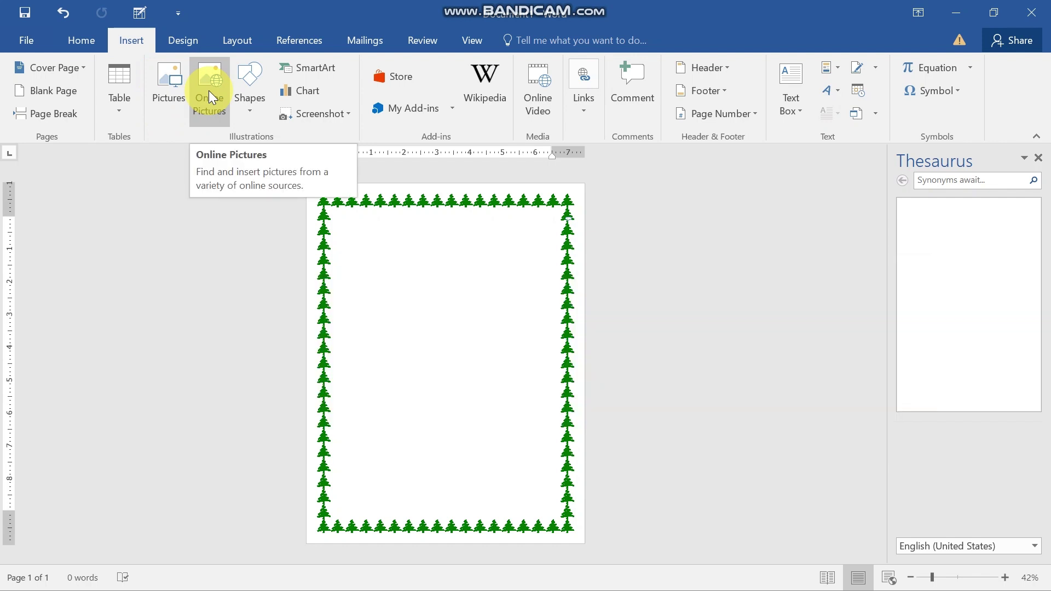
left_click(248, 104)
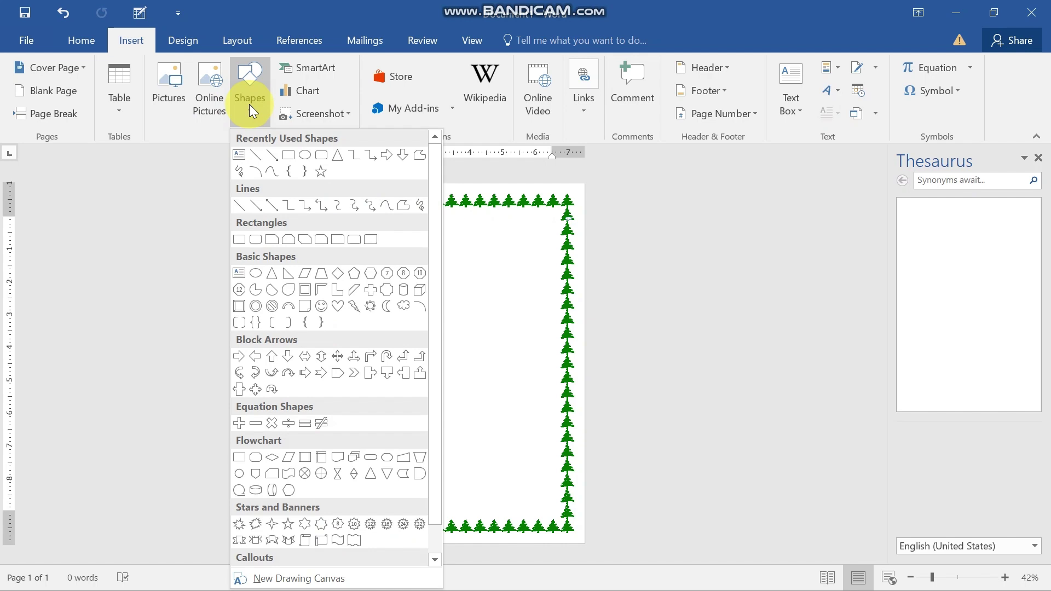
left_click(196, 173)
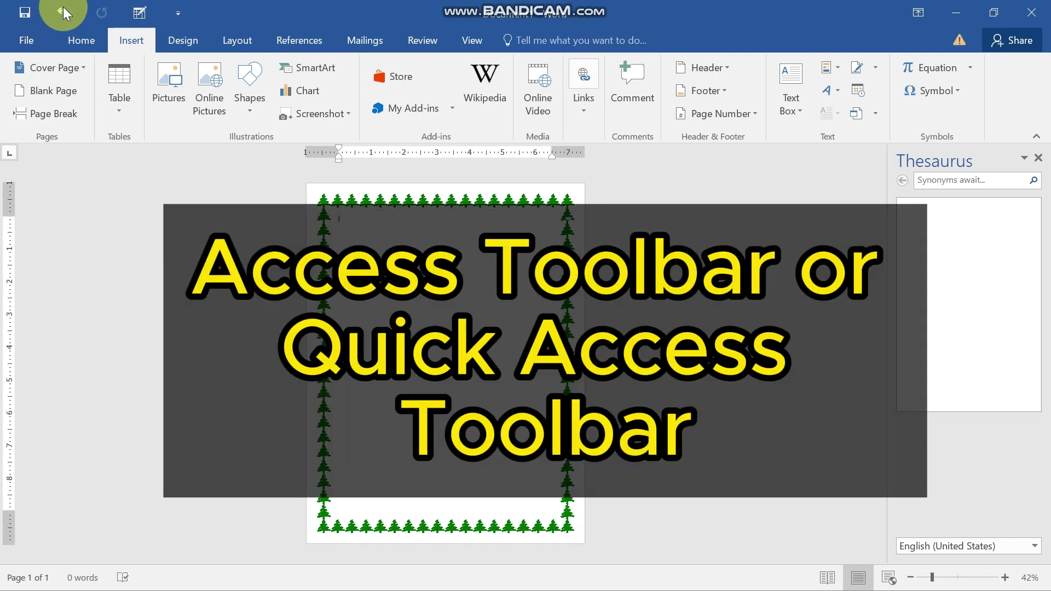
Remove the Draw Table and Undo commands from the Quick Access Toolbar.
left_click(177, 13)
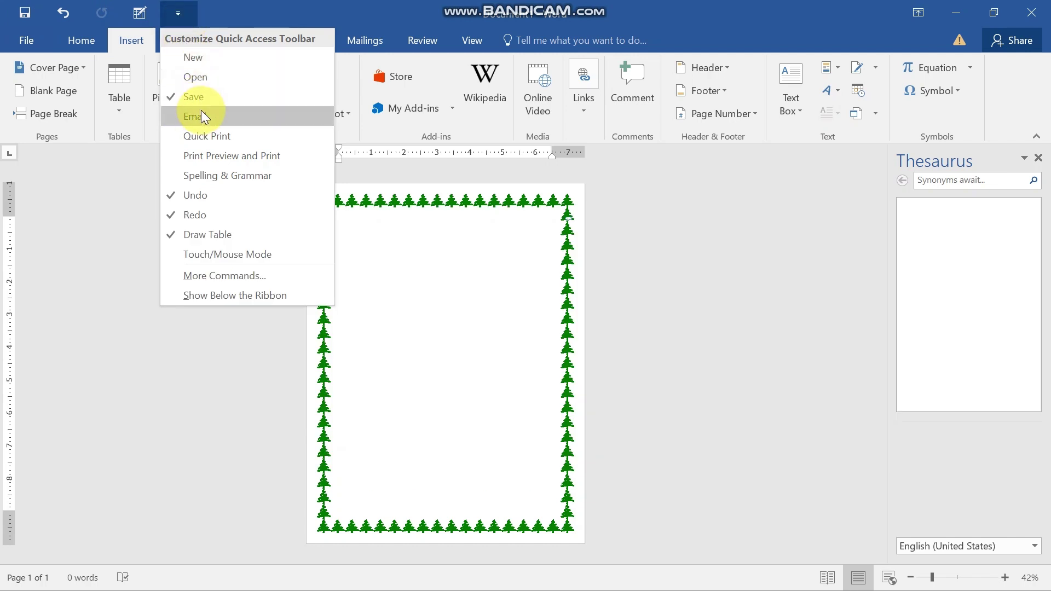
left_click(183, 234)
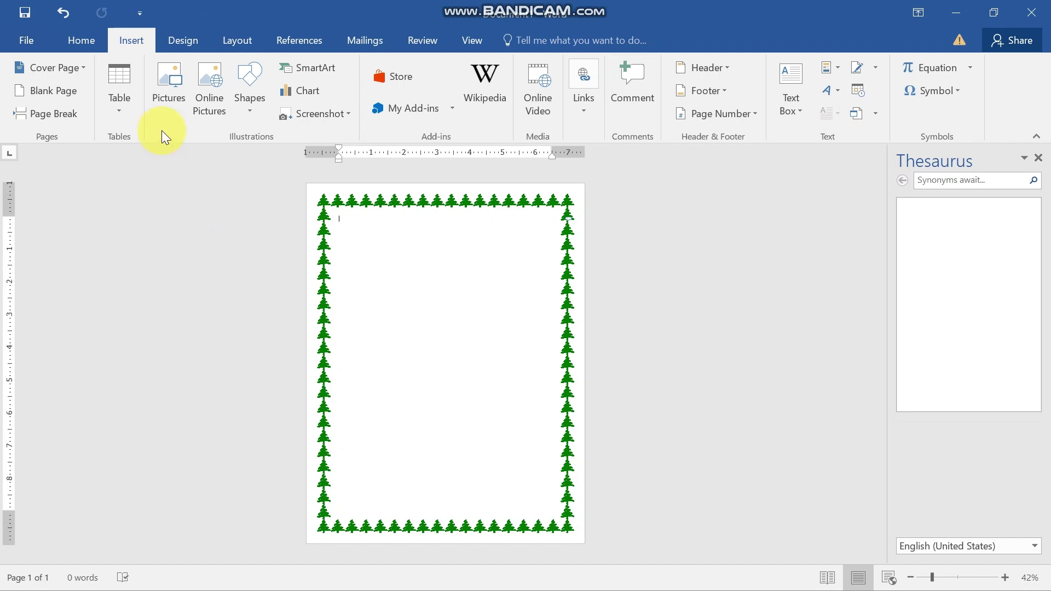
left_click(141, 14)
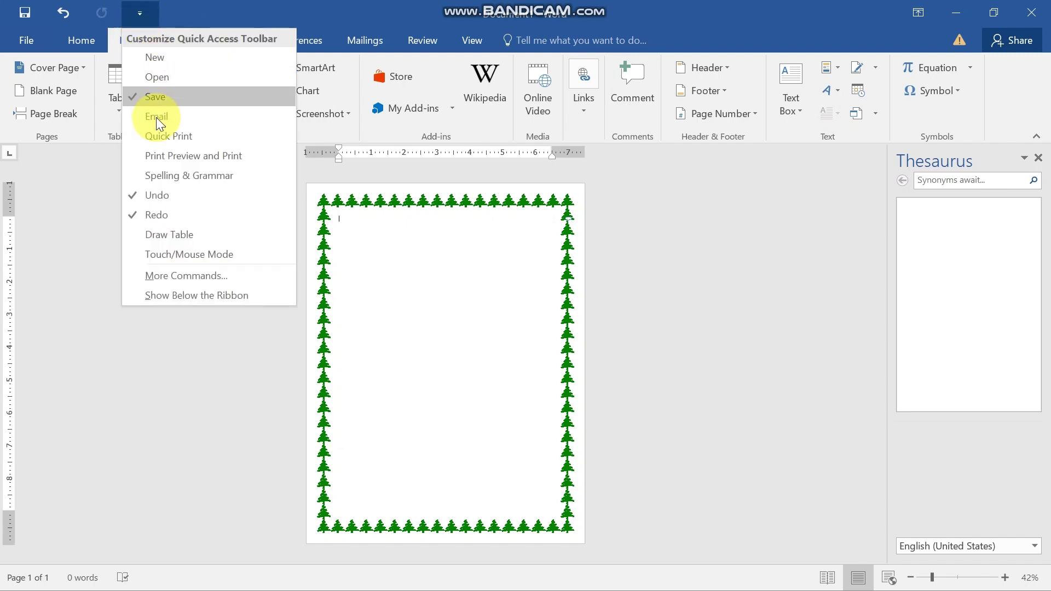
left_click(152, 194)
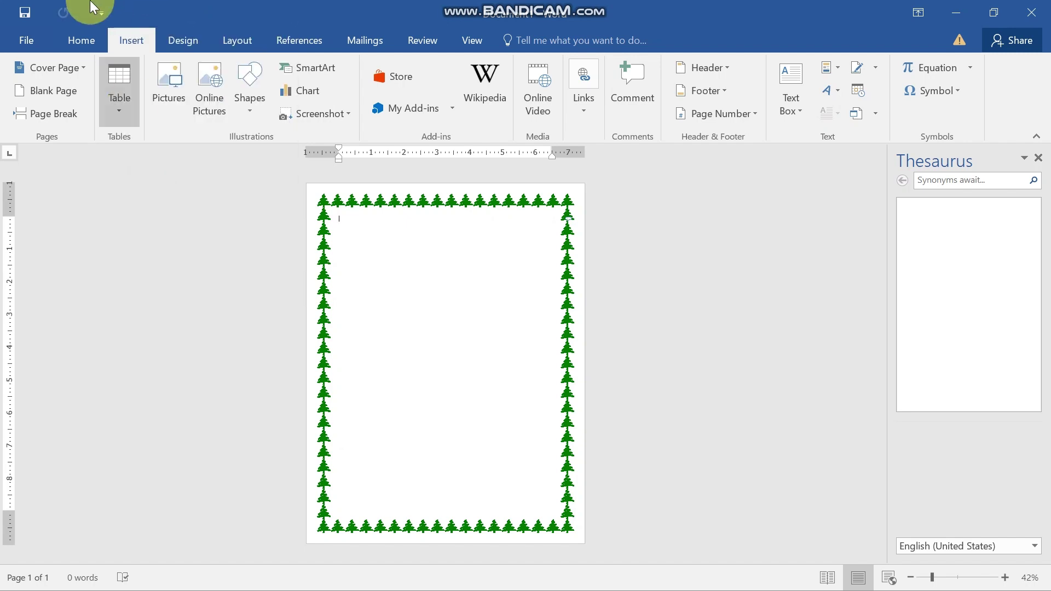
Add the Undo and Draw Table commands back to the Quick Access Toolbar.
left_click(100, 13)
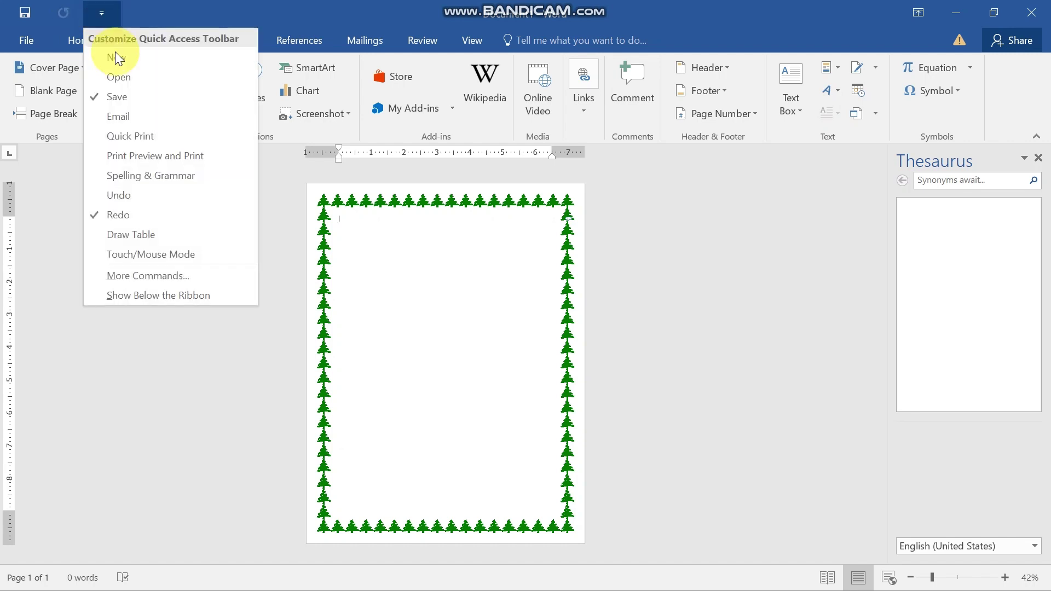
left_click(128, 196)
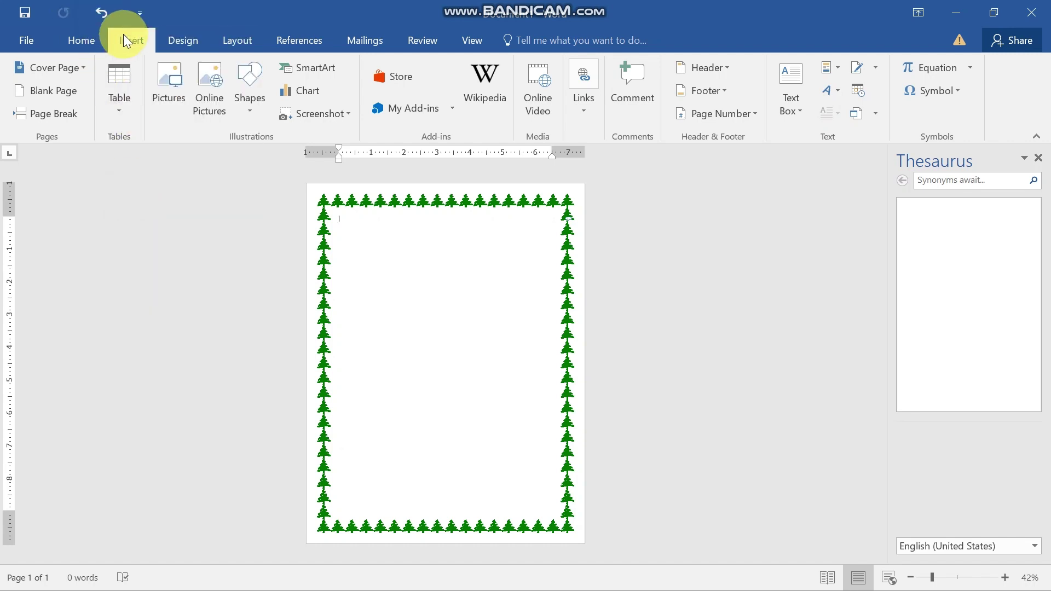
left_click(140, 16)
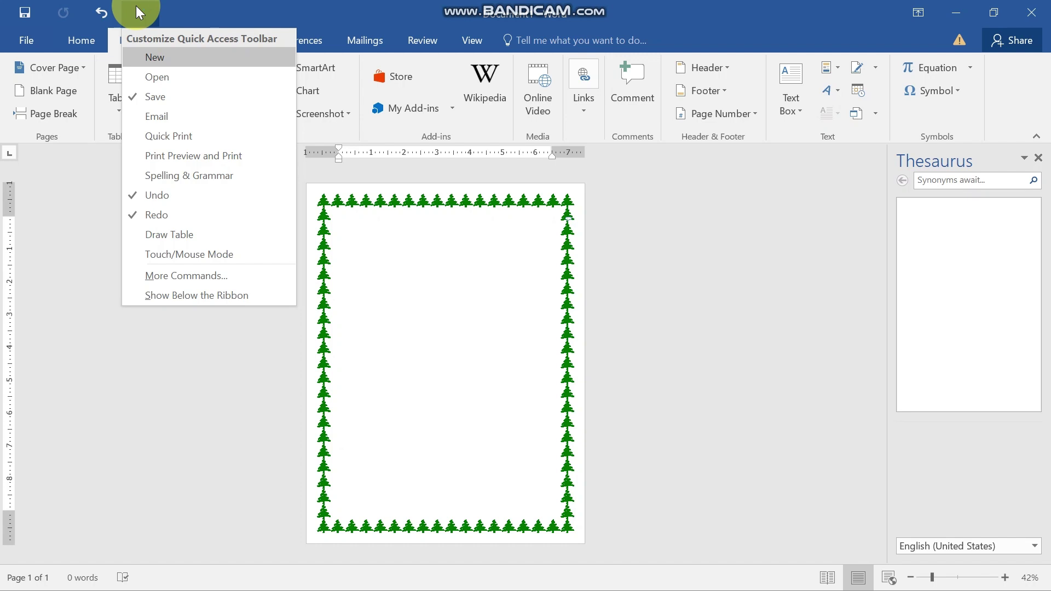
key("Escape")
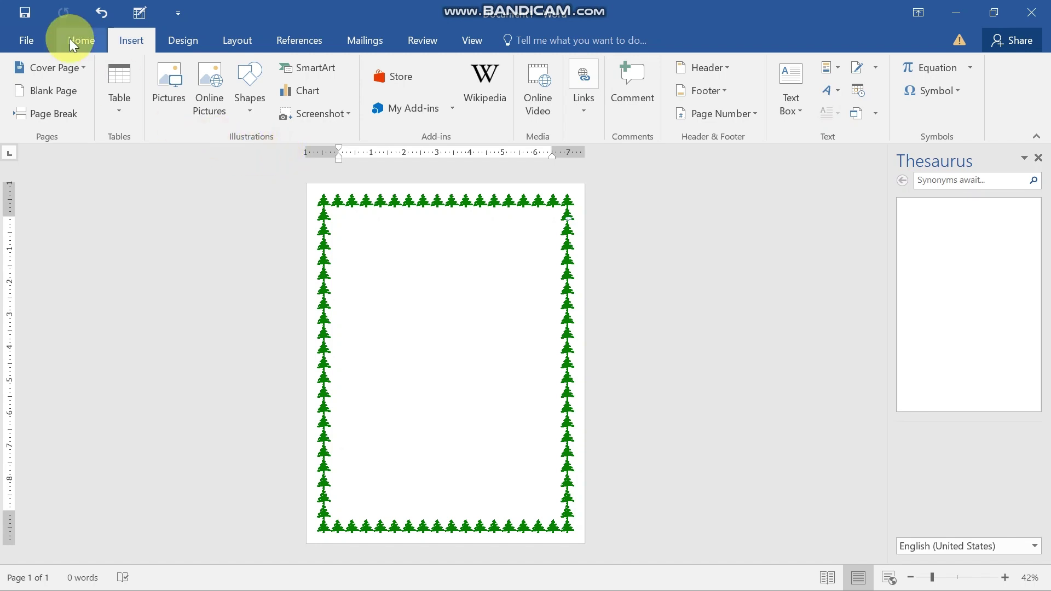
Examine the document's Info page with its protection, inspection and property details, and return to the document.
left_click(30, 42)
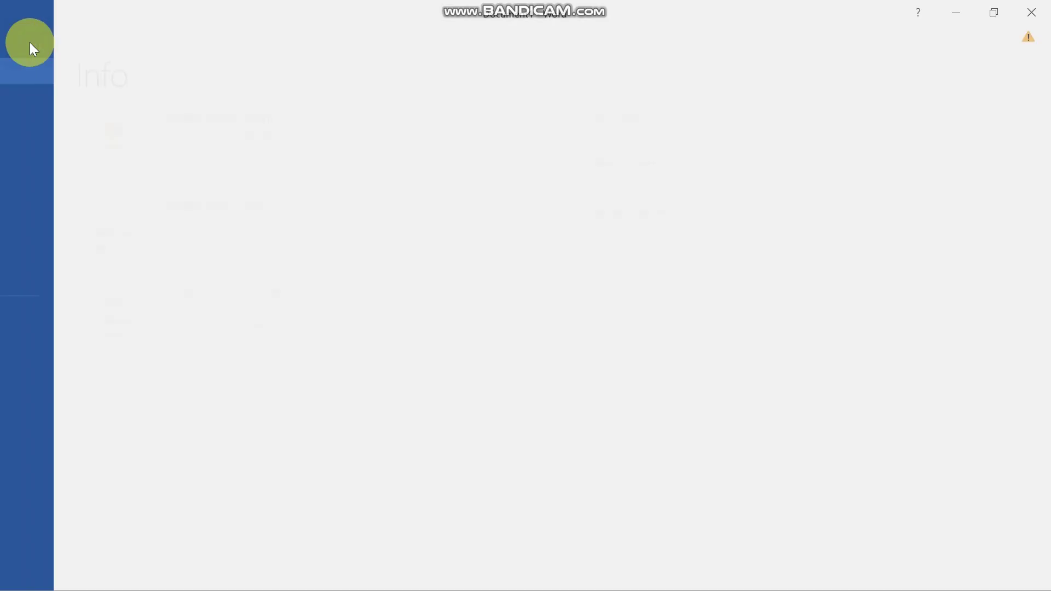
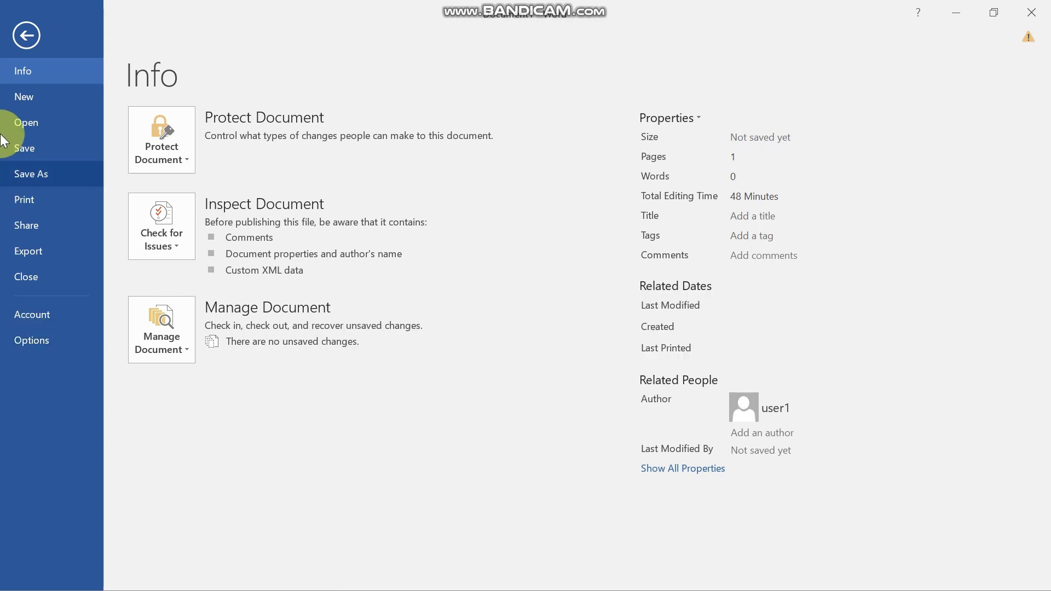
left_click(26, 34)
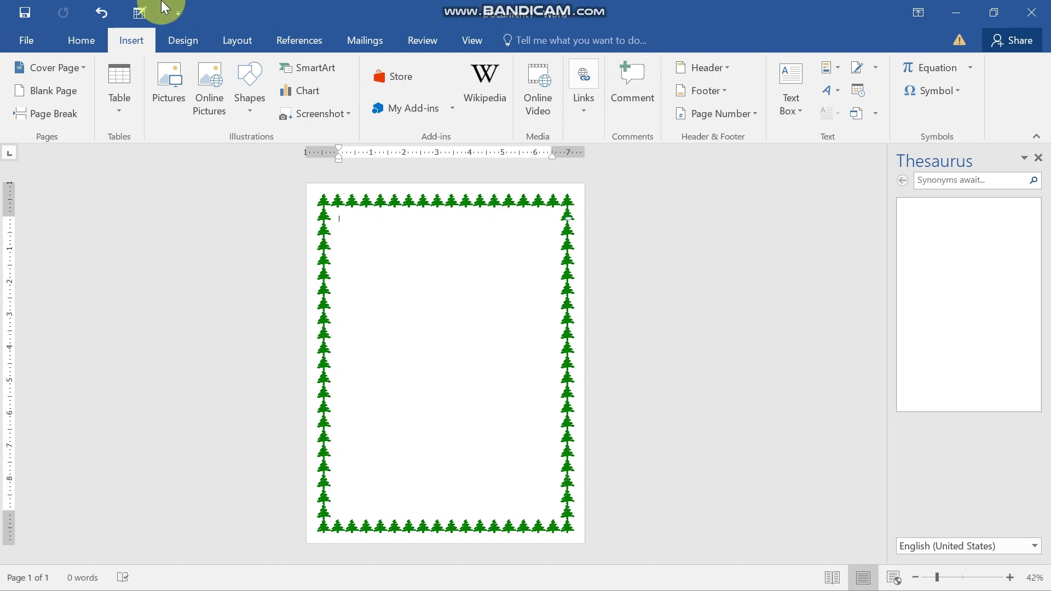
Display the full Font and Paragraph settings in turn and close each without changing any option.
left_click(93, 41)
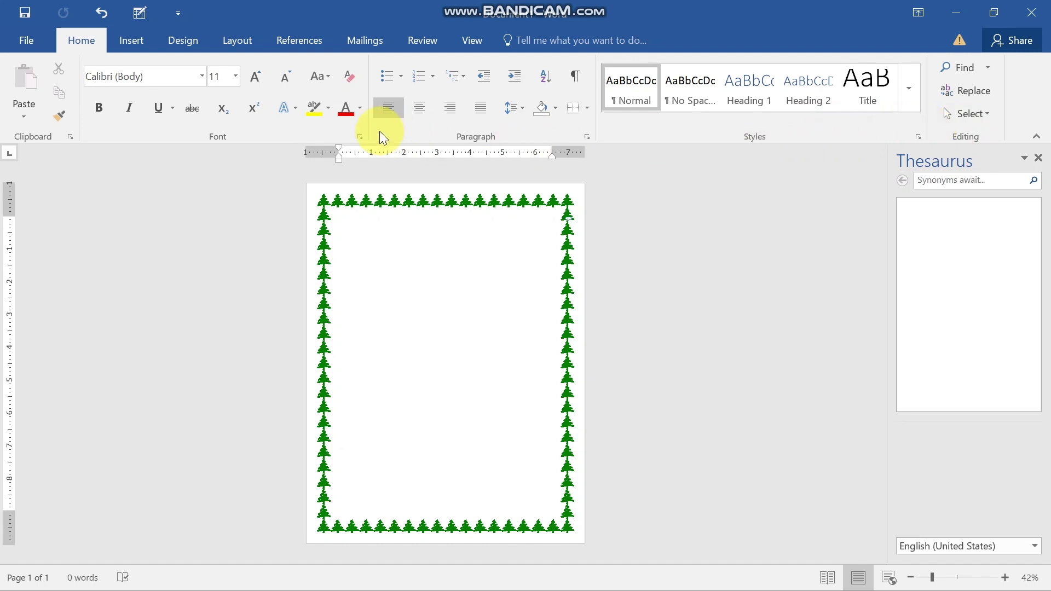
left_click(363, 137)
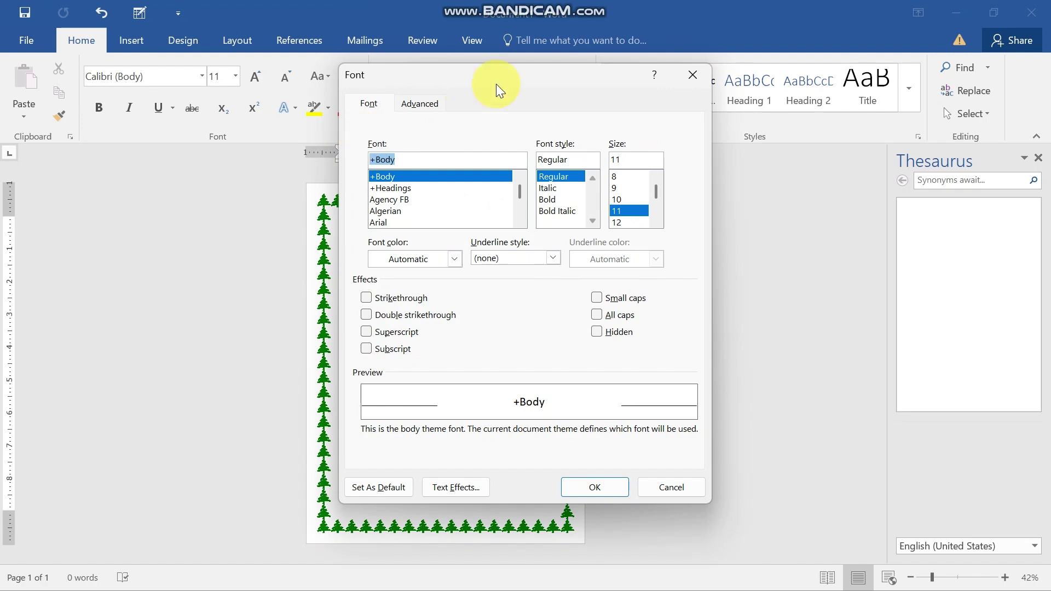
left_click(705, 71)
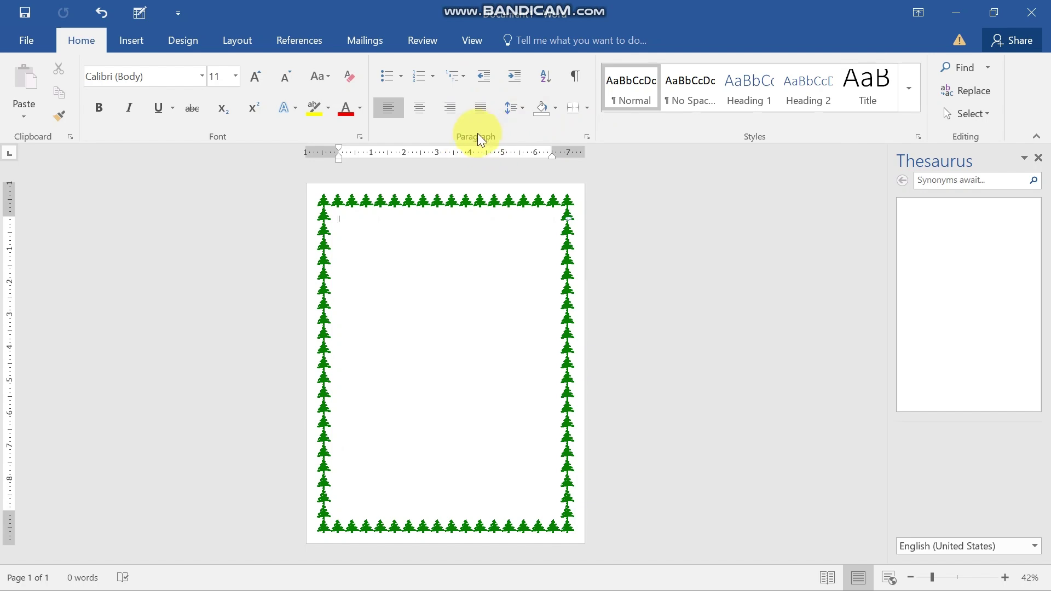
left_click(588, 138)
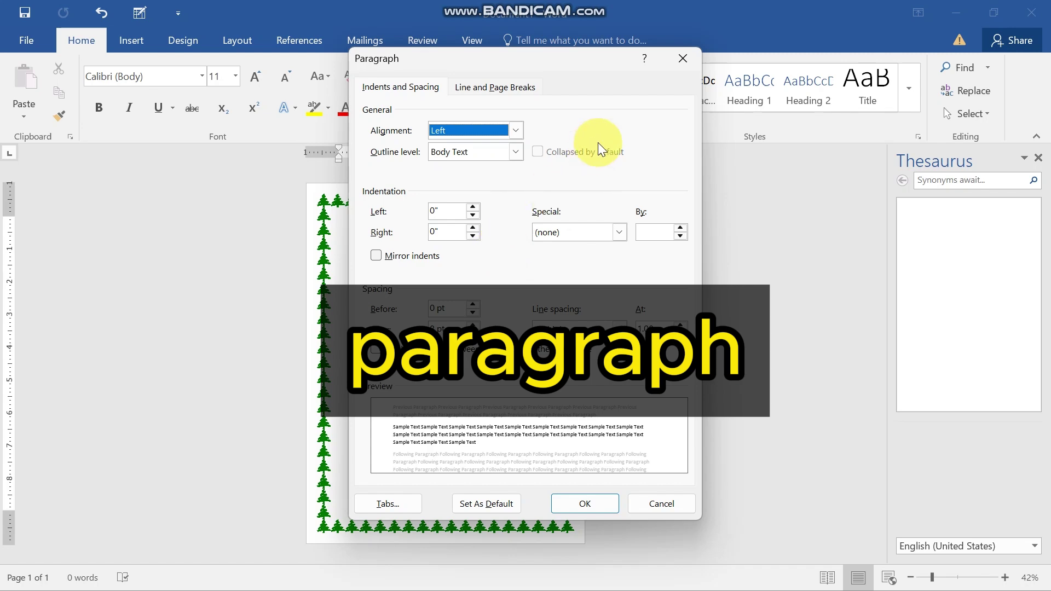
left_click(679, 57)
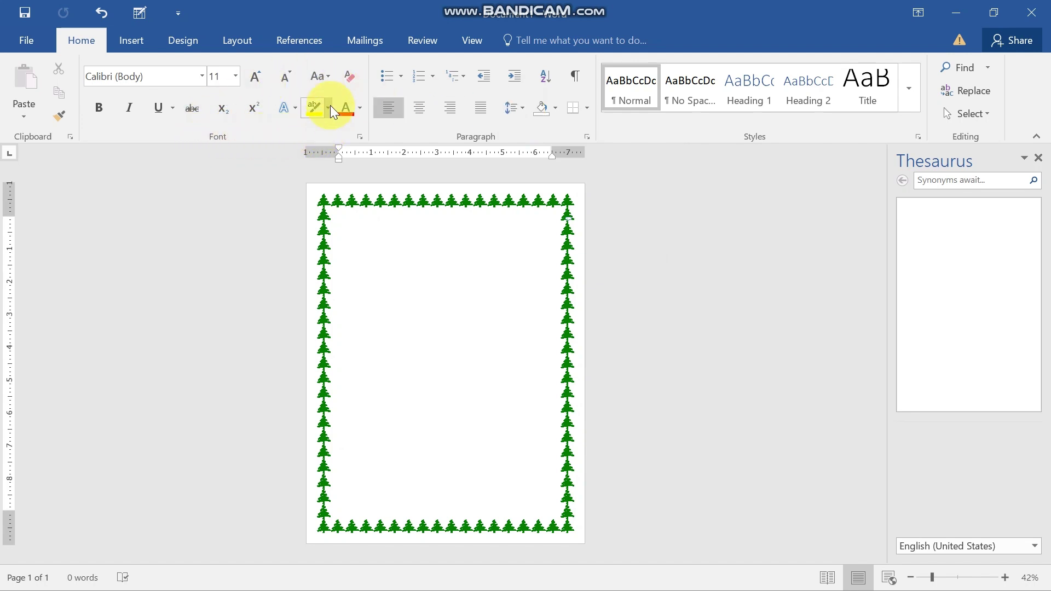
Show the font colour palette without picking a colour and open the Paragraph settings again.
left_click(360, 109)
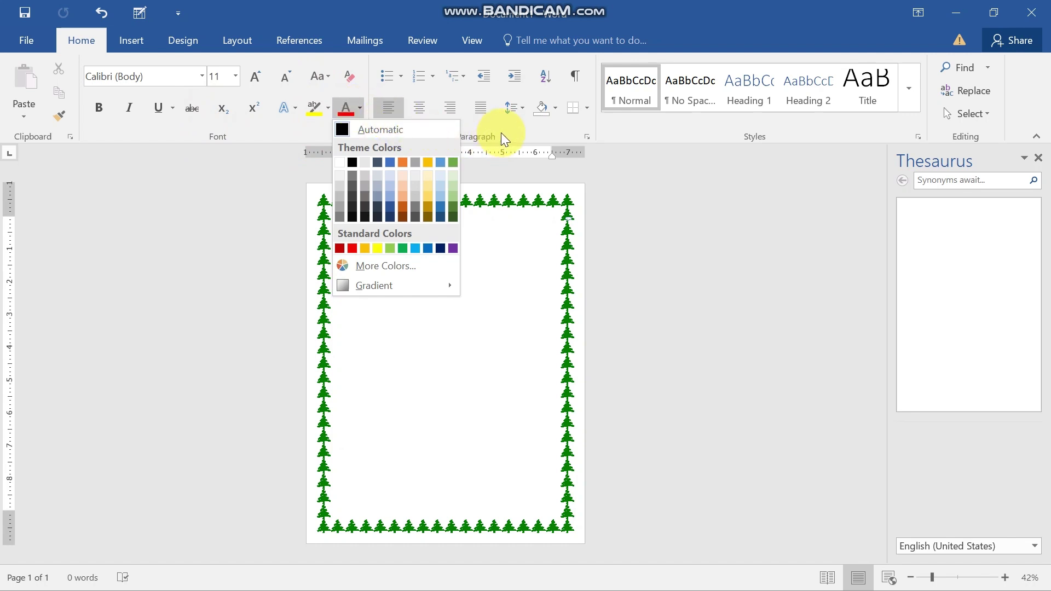
left_click(487, 136)
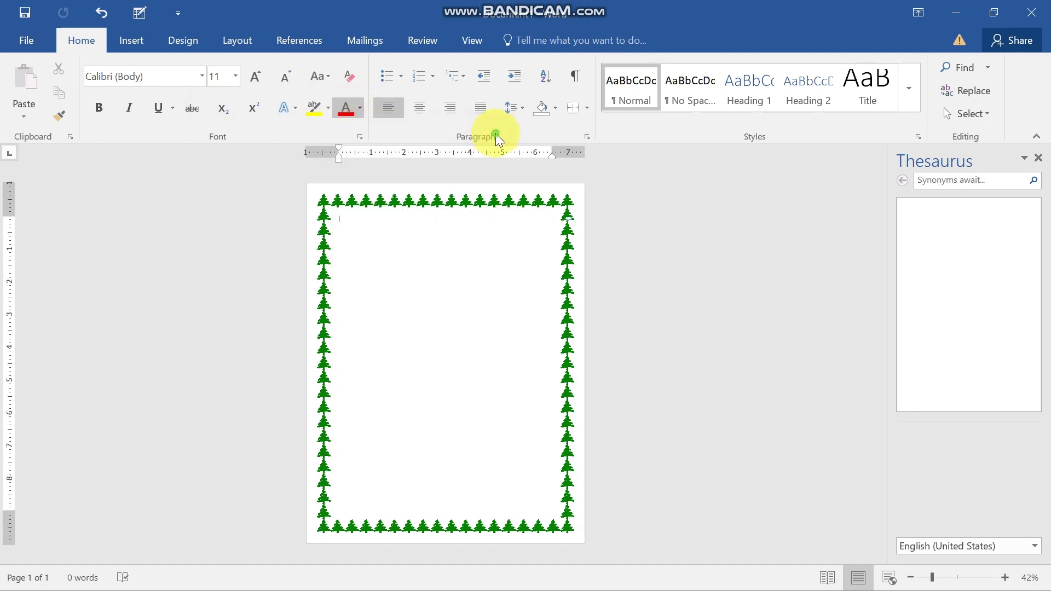
left_click(587, 138)
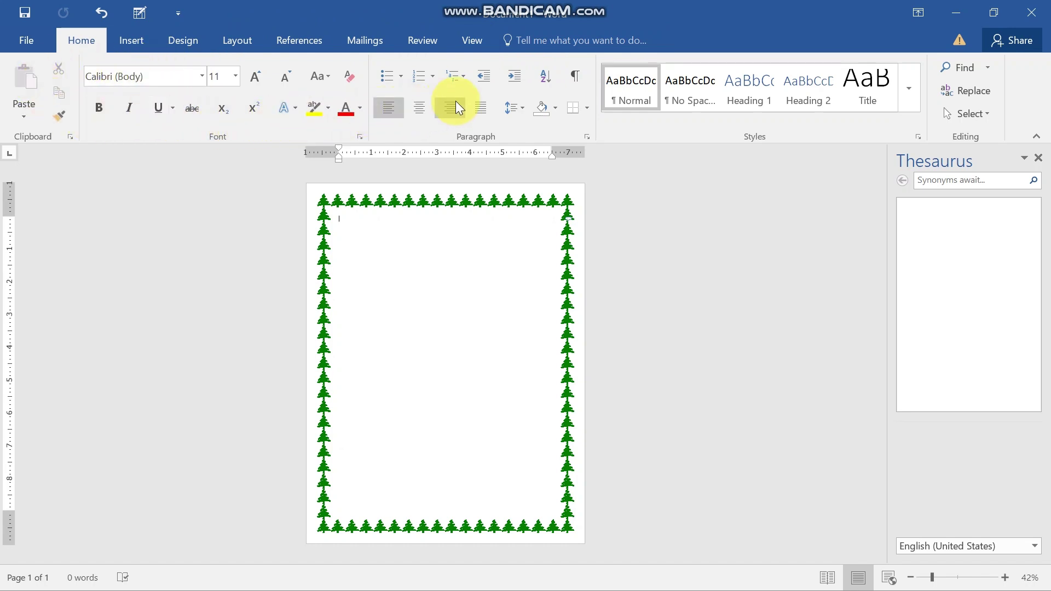
Examine the insertion commands and the document design commands, and return to the Home commands.
left_click(139, 40)
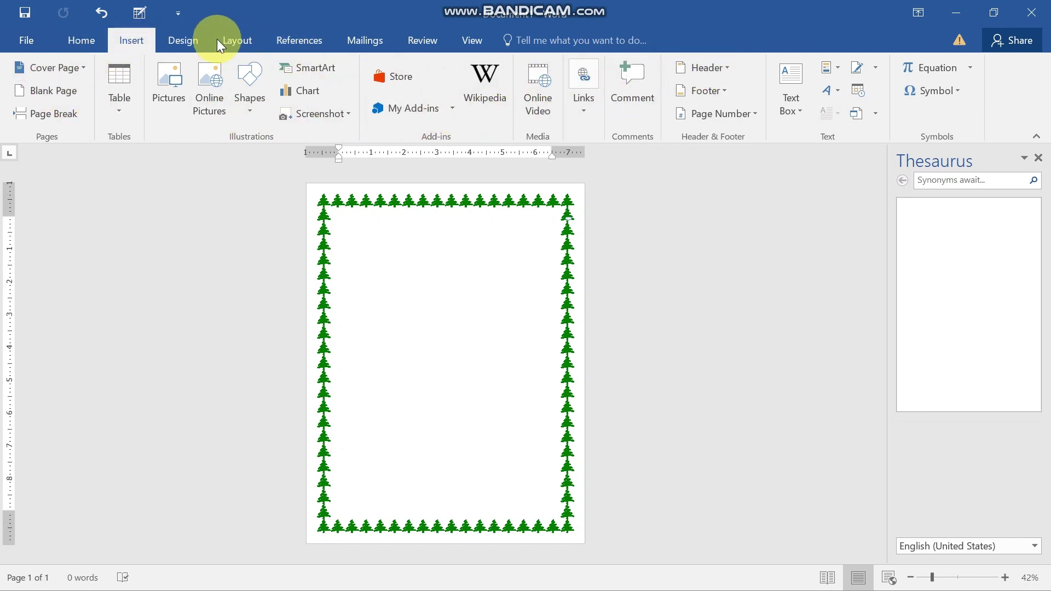
left_click(186, 40)
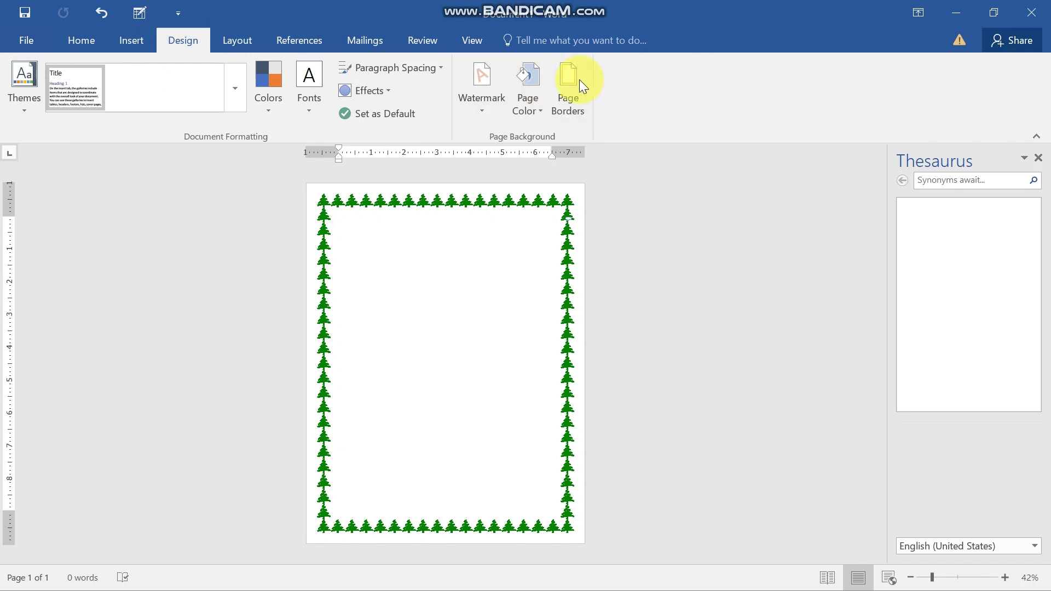
left_click(88, 39)
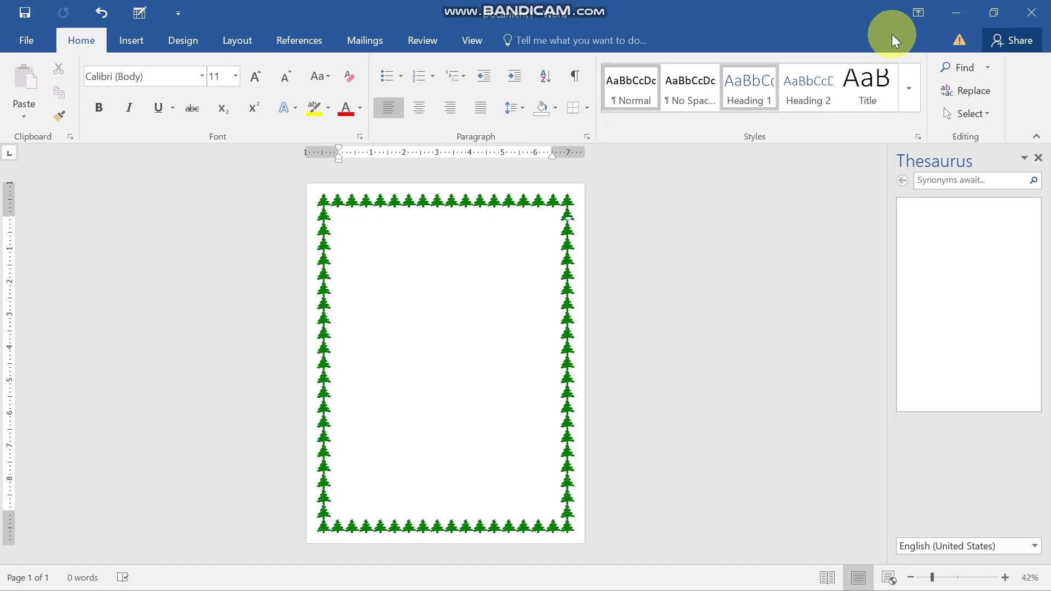
Try the ribbon display options Auto-hide Ribbon and Show Tabs, and restore Show Tabs and Commands.
left_click(916, 15)
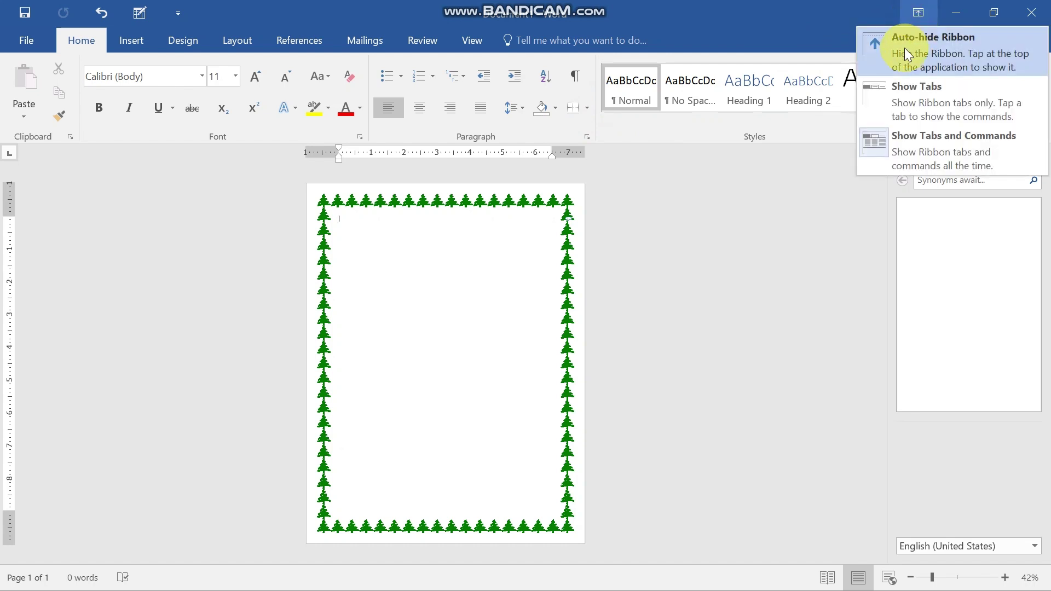
left_click(920, 52)
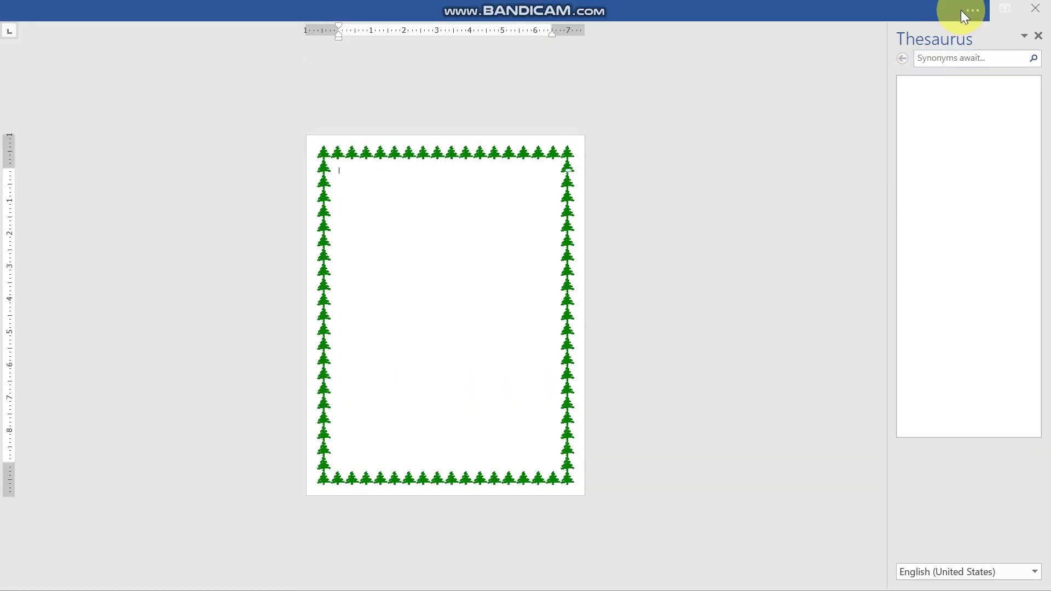
left_click(974, 7)
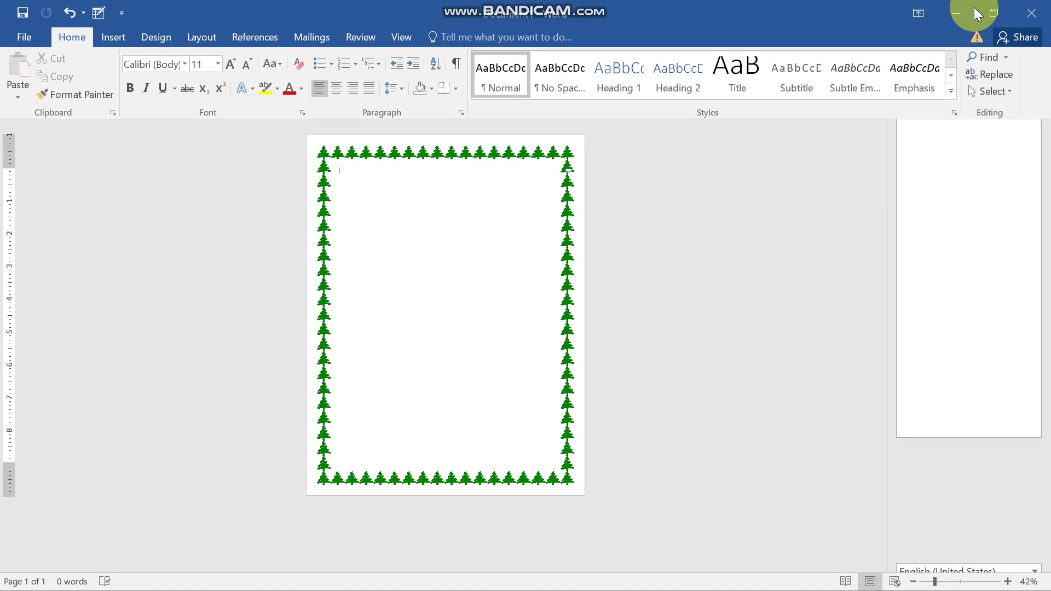
left_click(924, 15)
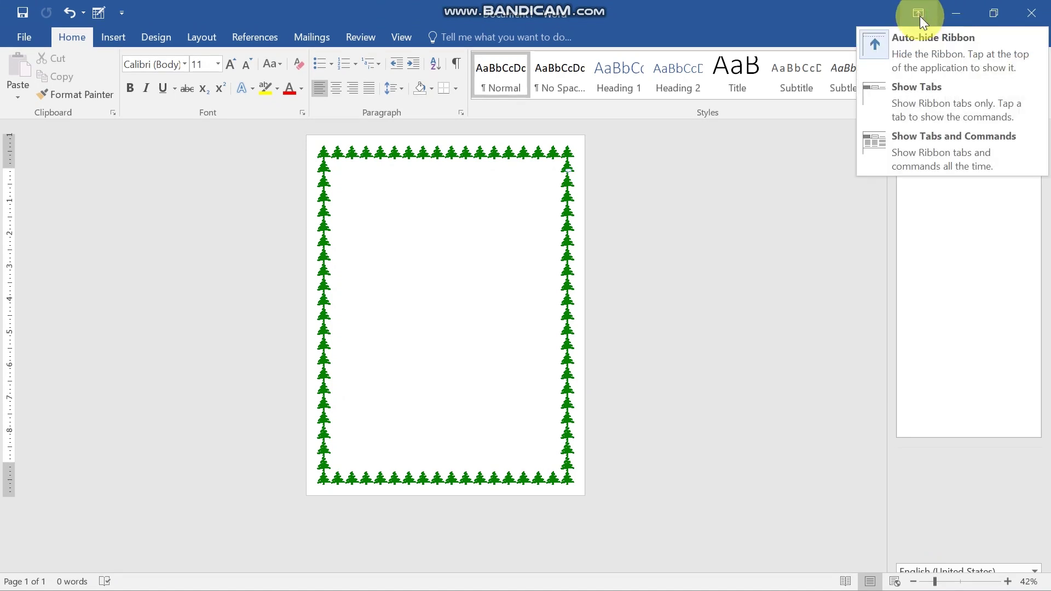
left_click(915, 103)
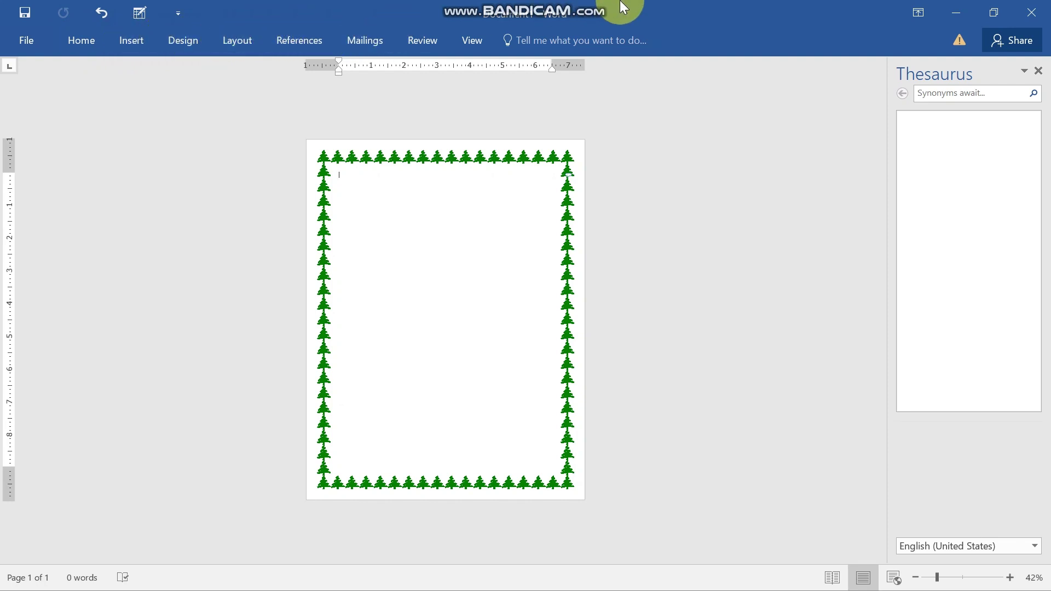
left_click(919, 10)
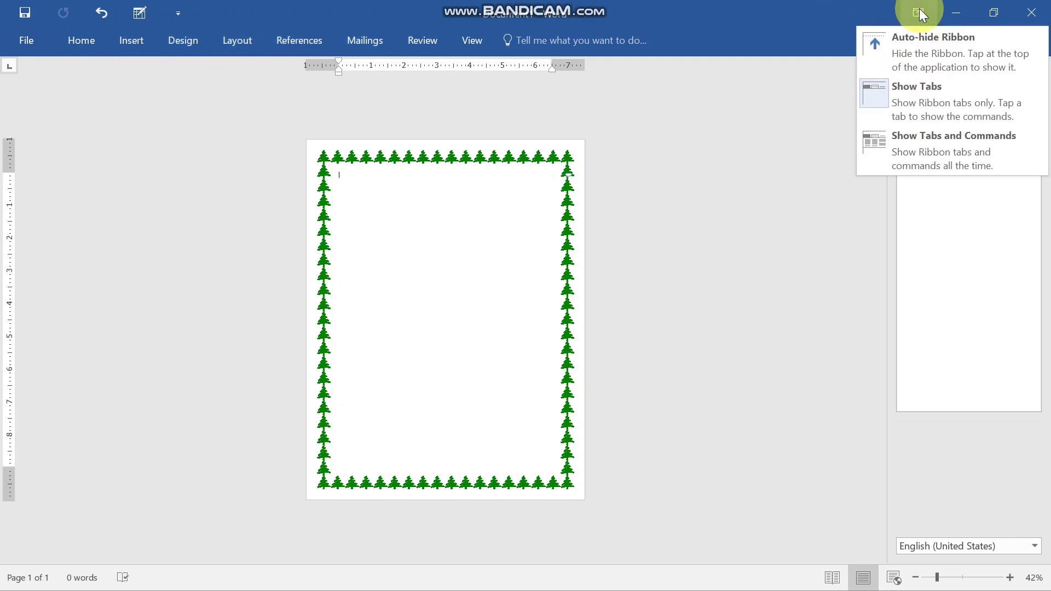
left_click(921, 141)
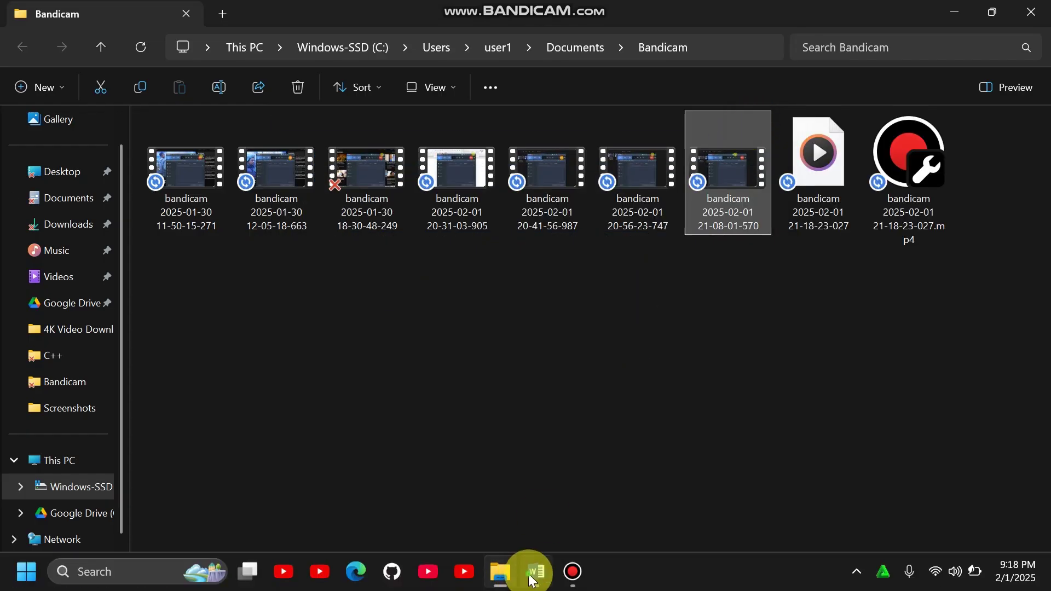
Return to the Word document, find Page Borders by searching for "page bord", and apply the candy corn art border to the whole document.
left_click(536, 572)
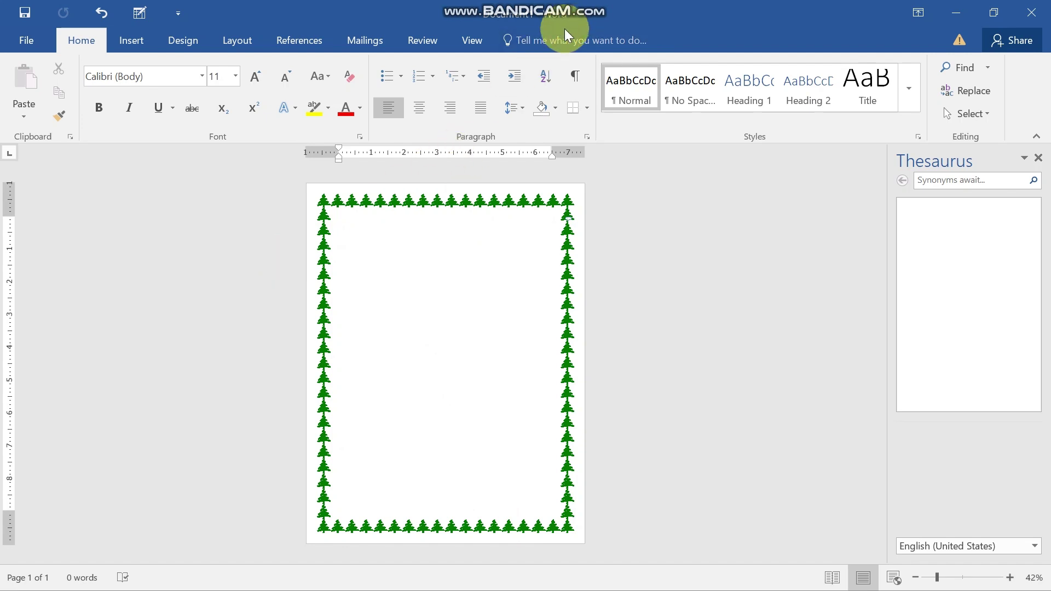
left_click(574, 41)
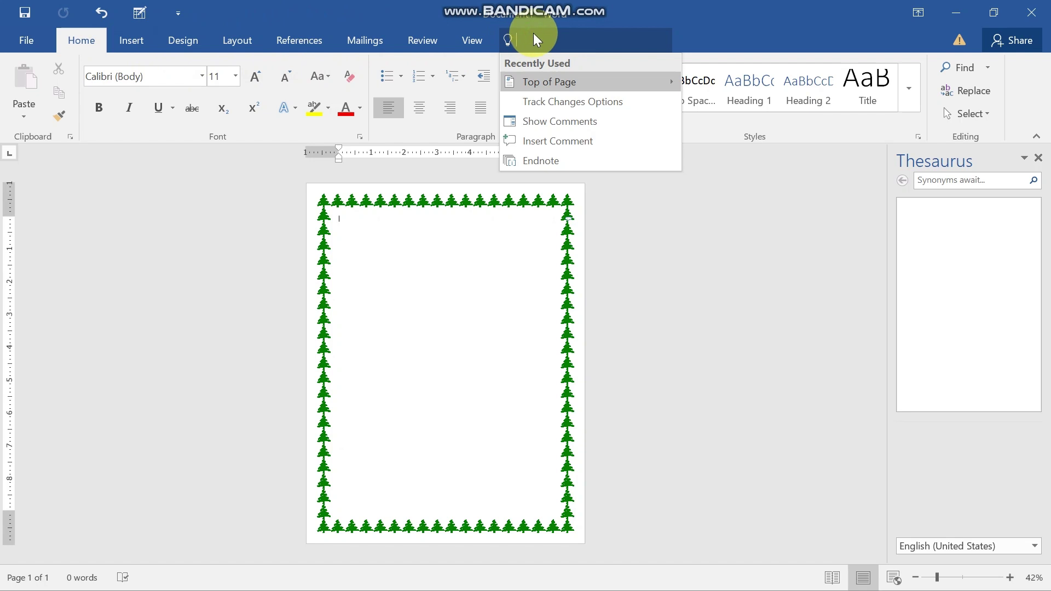
type("pa")
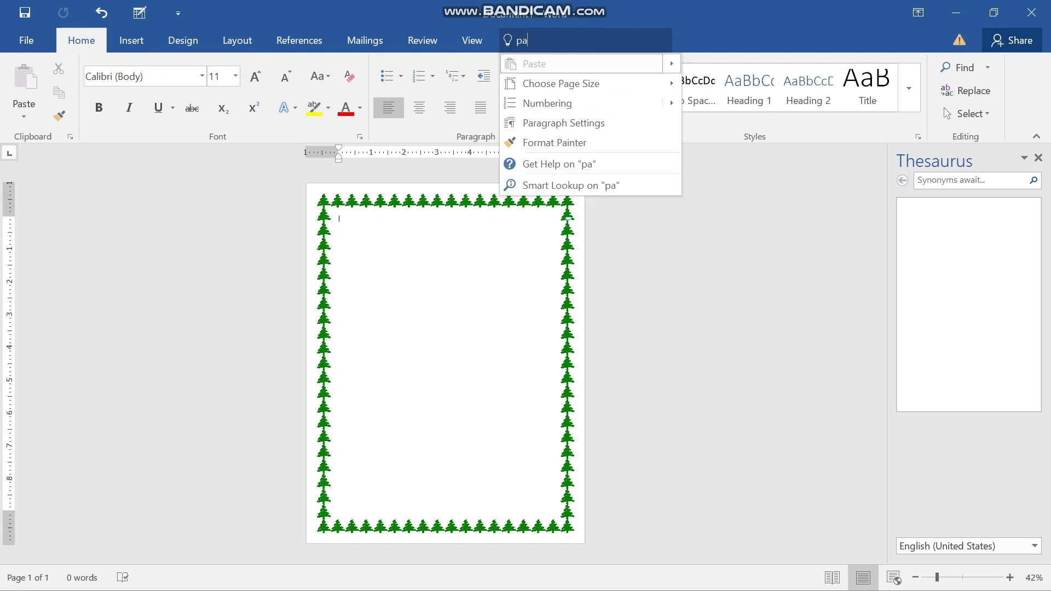
type("ge bord")
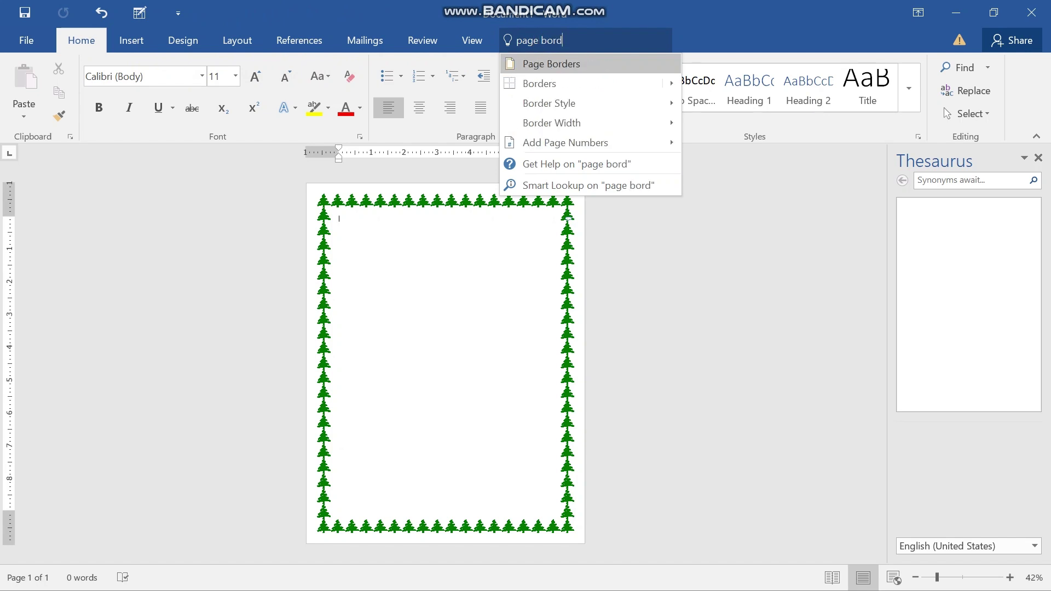
left_click(559, 63)
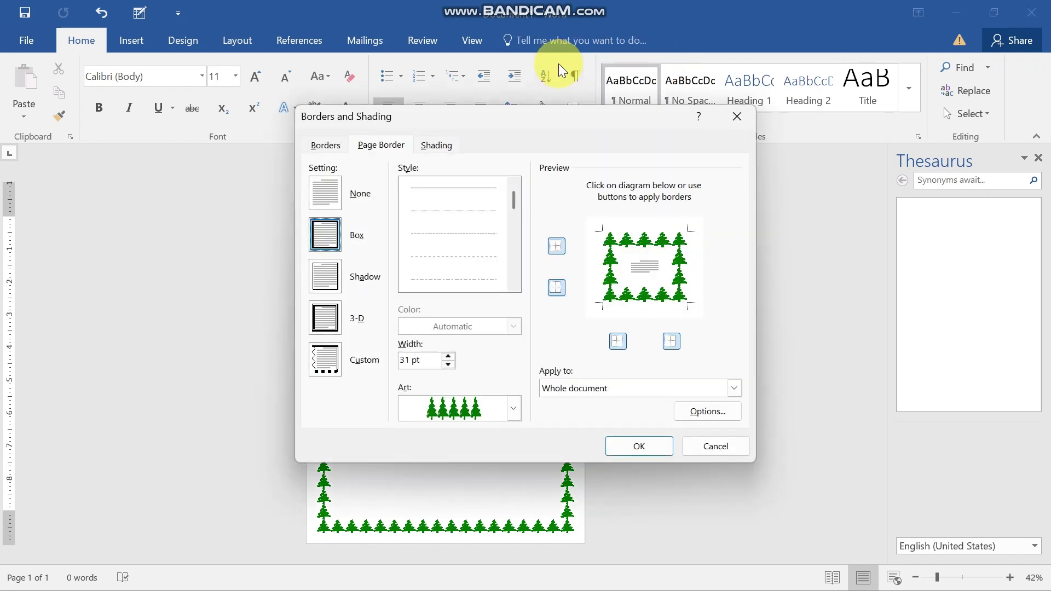
left_click(514, 407)
left_click(462, 436)
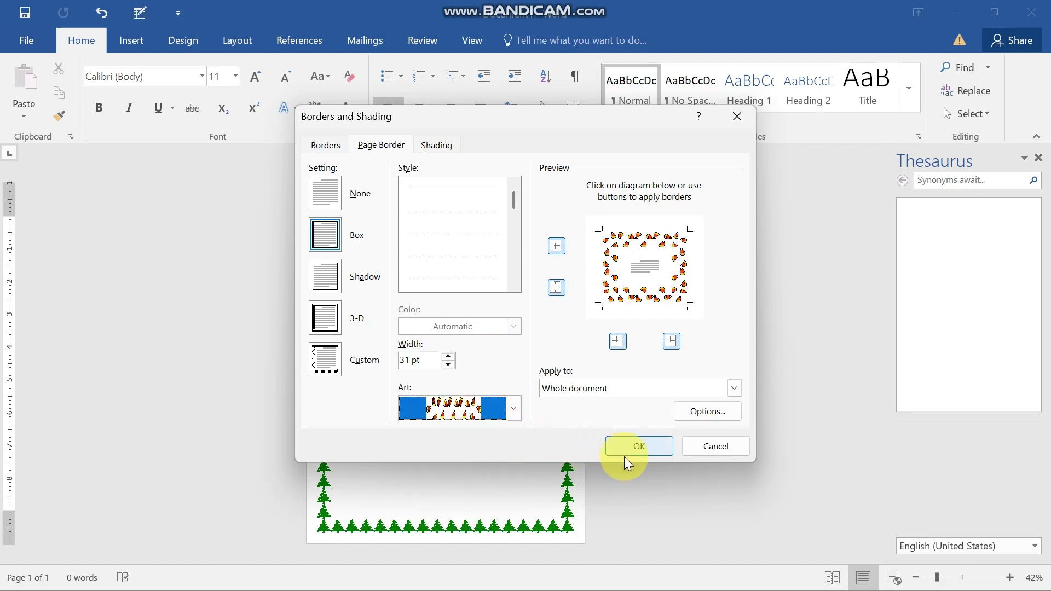
left_click(640, 446)
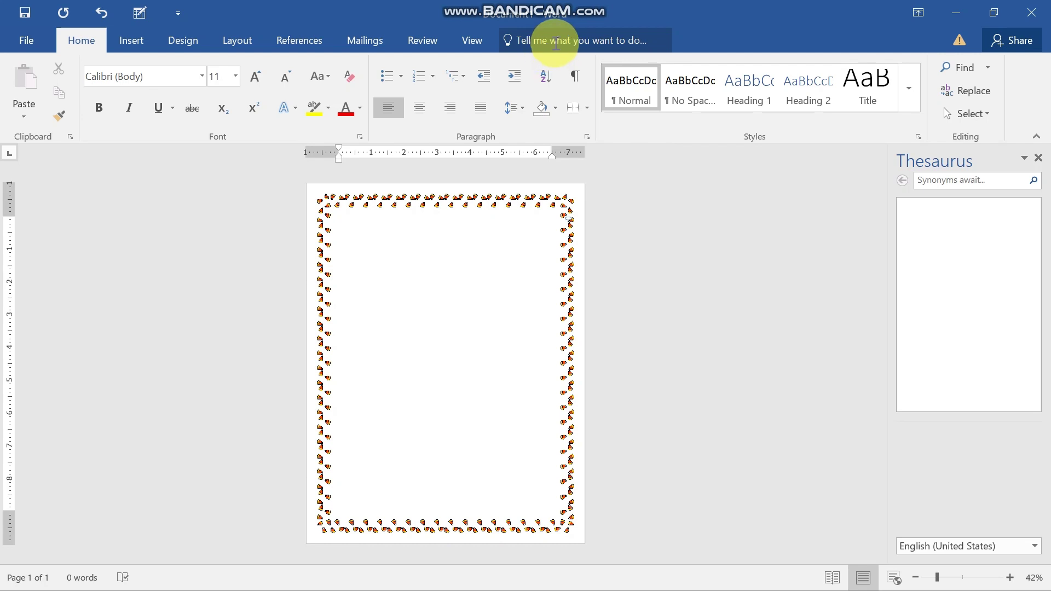
Search the commands for "head" and open the page header for editing.
left_click(556, 43)
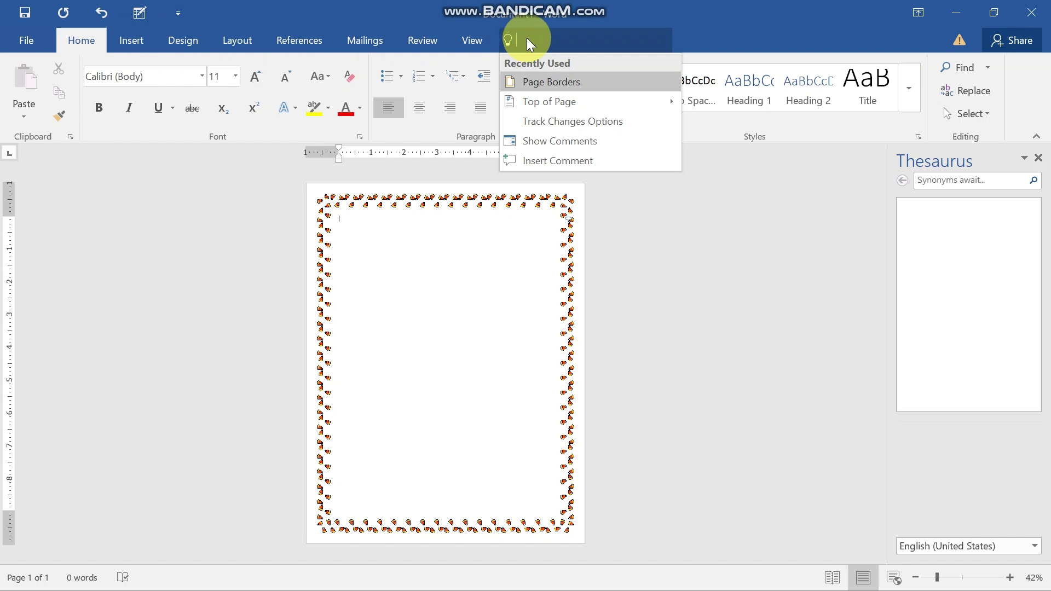
type("head")
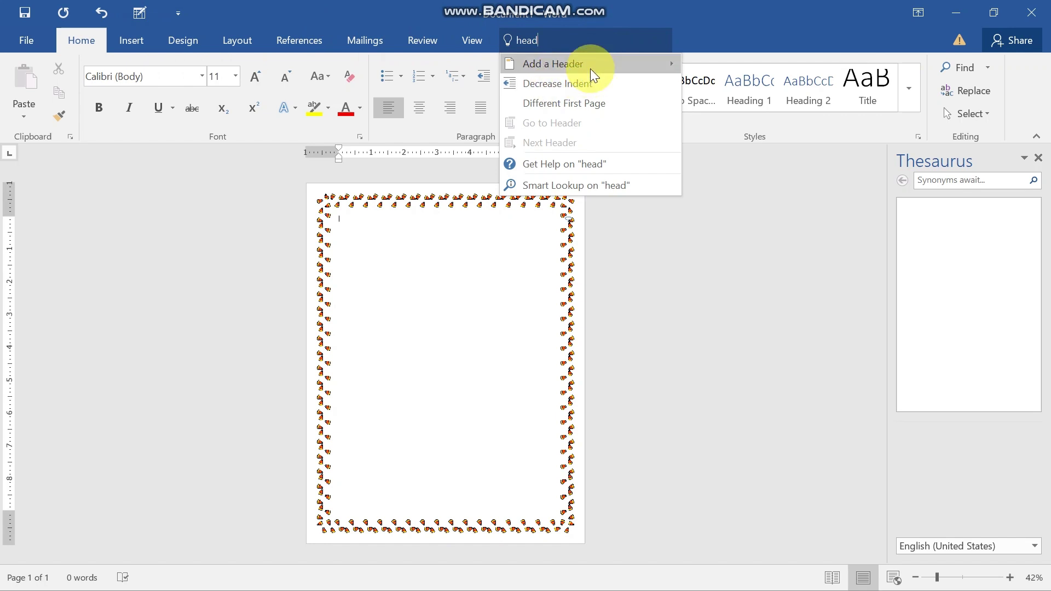
mouse_move(589, 67)
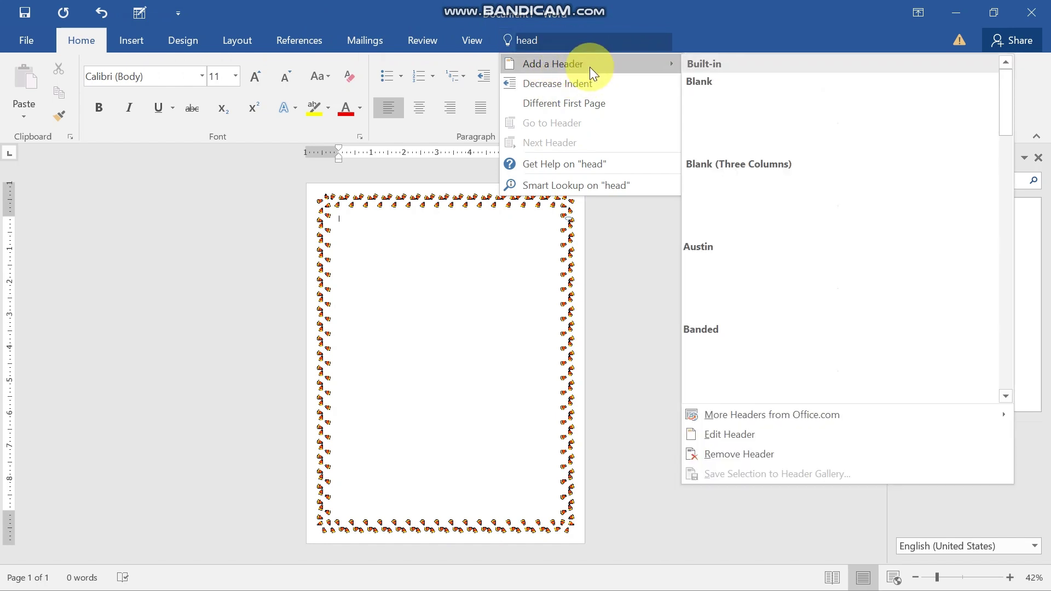
left_click(586, 67)
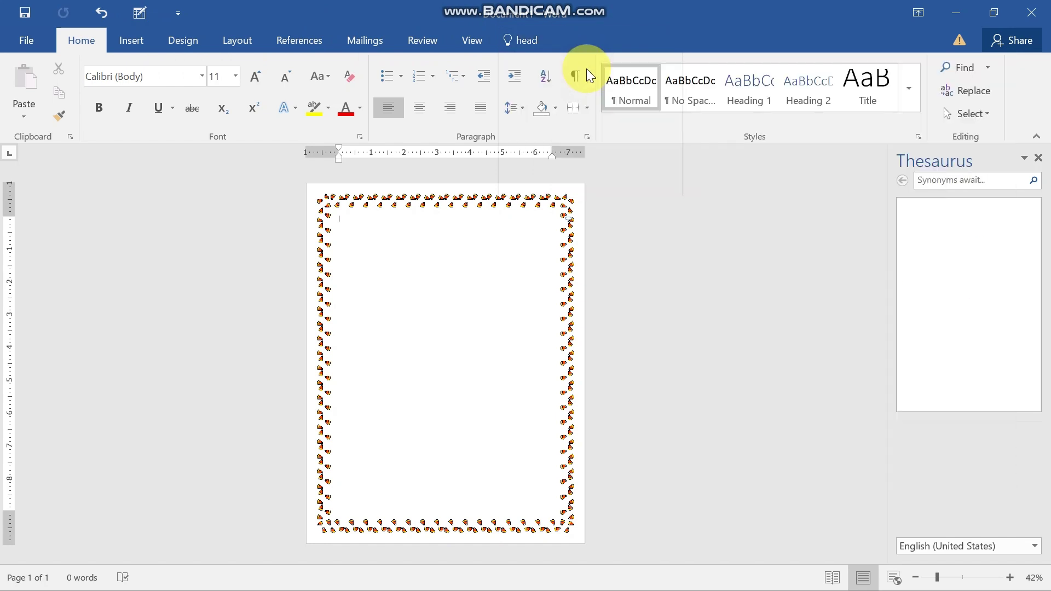
Search the commands for "header an" and view the built-in header designs without inserting one.
left_click(617, 42)
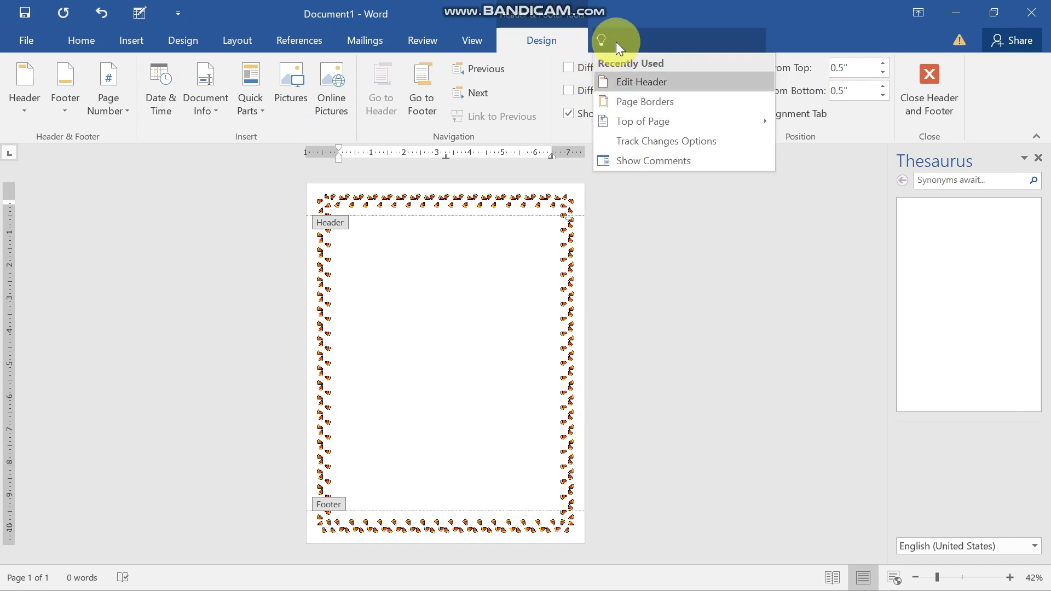
type("header an")
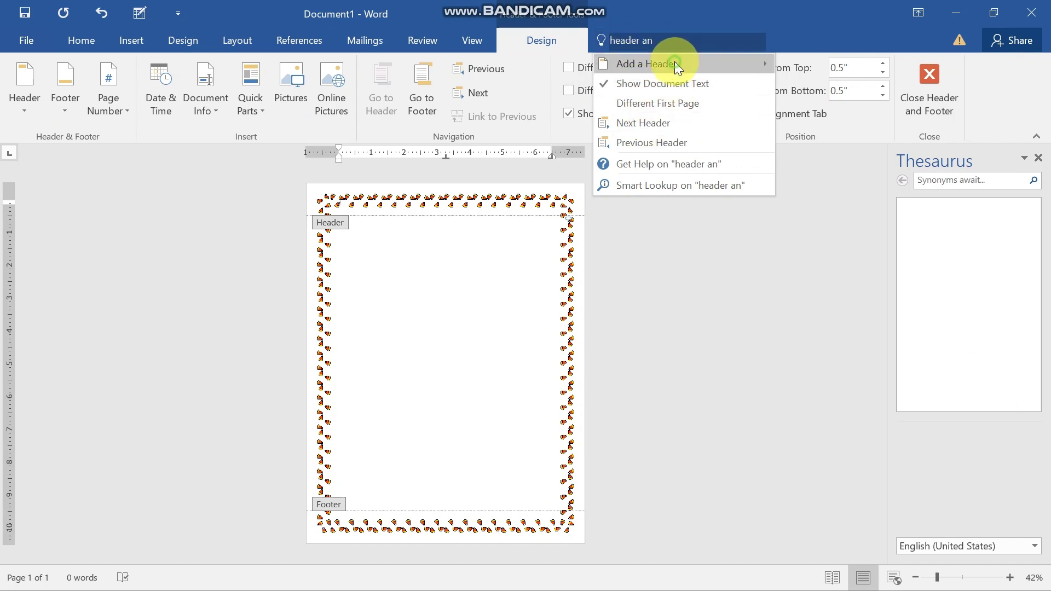
mouse_move(677, 66)
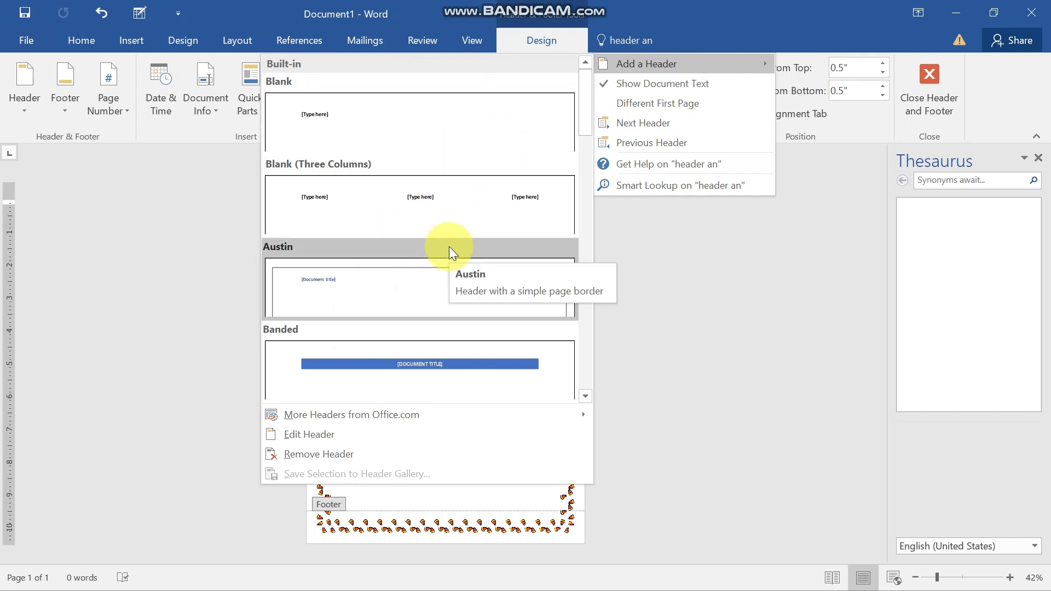
left_click(232, 219)
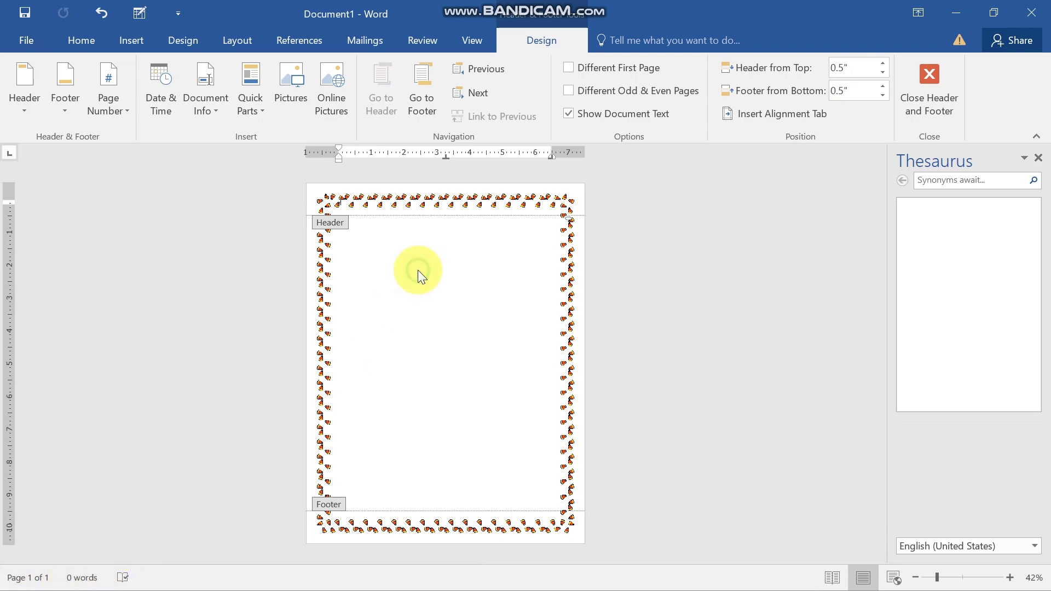
Leave header and footer editing, enter the text "gggggg" in the page body, and dismiss the low-battery notice.
double_click(587, 225)
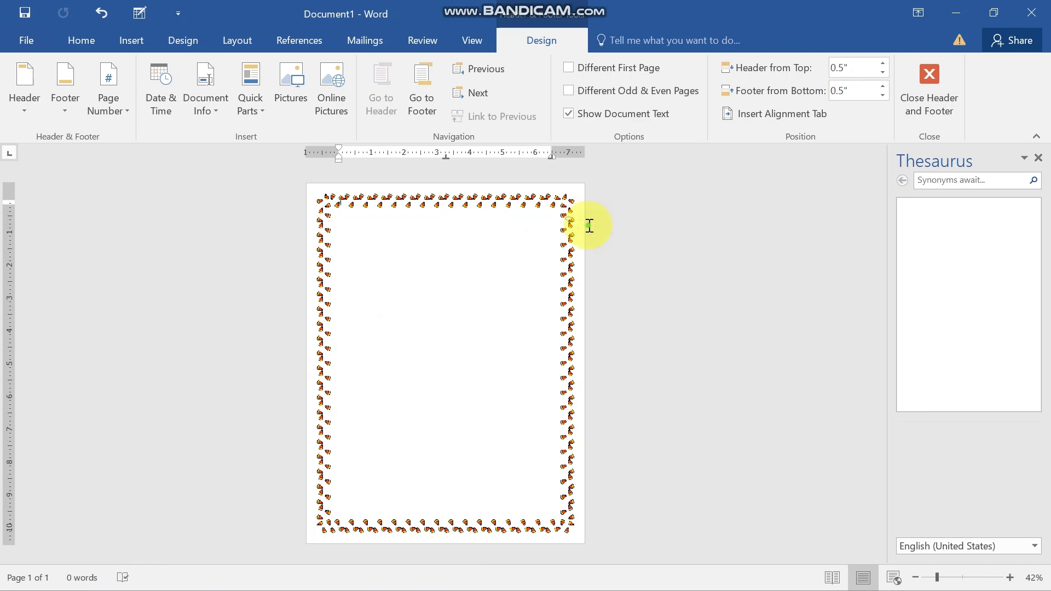
type("asd")
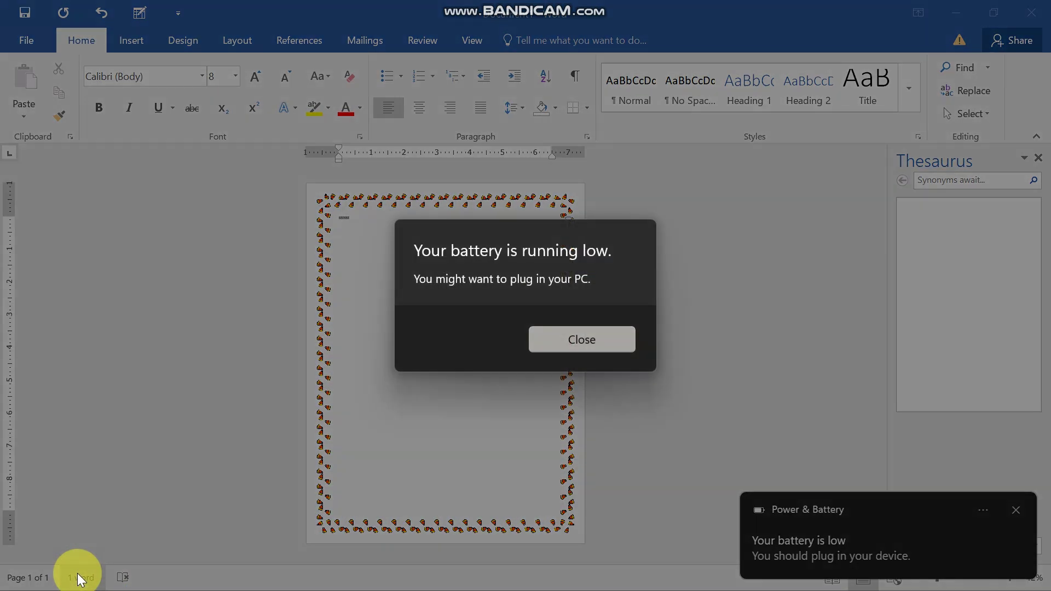
left_click(583, 344)
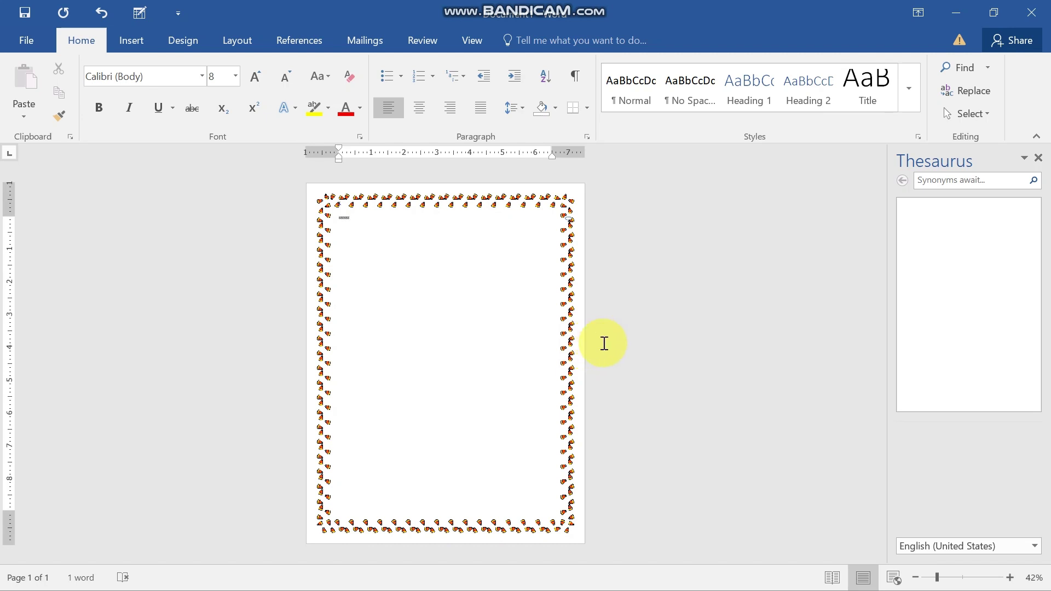
Change the page zoom to 100%, to a custom 273%, and to 87%.
mouse_move(898, 569)
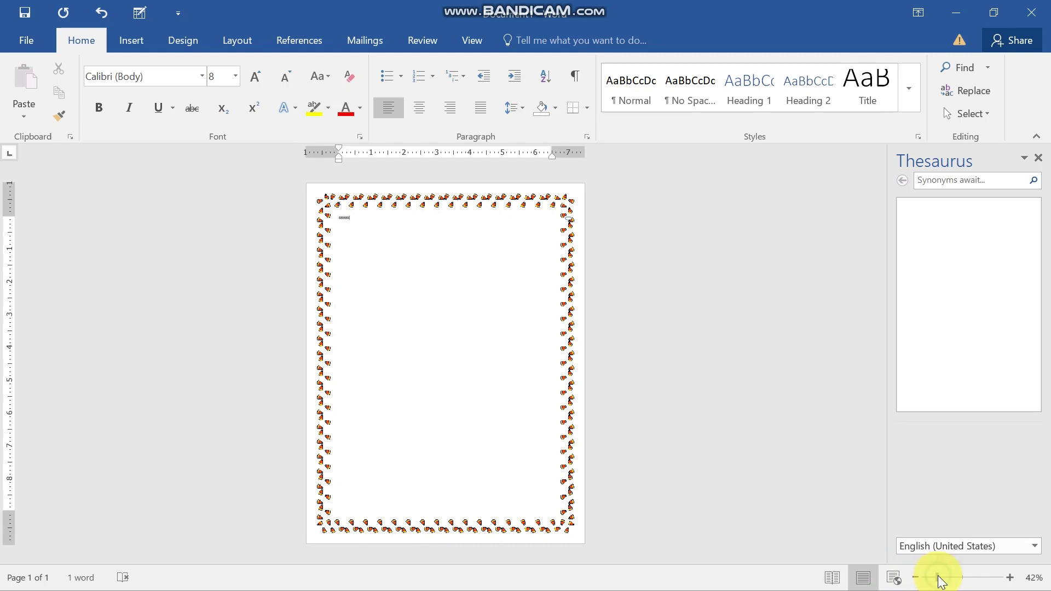
mouse_move(939, 581)
left_mouse_down()
mouse_move(925, 586)
mouse_move(959, 581)
left_mouse_up()
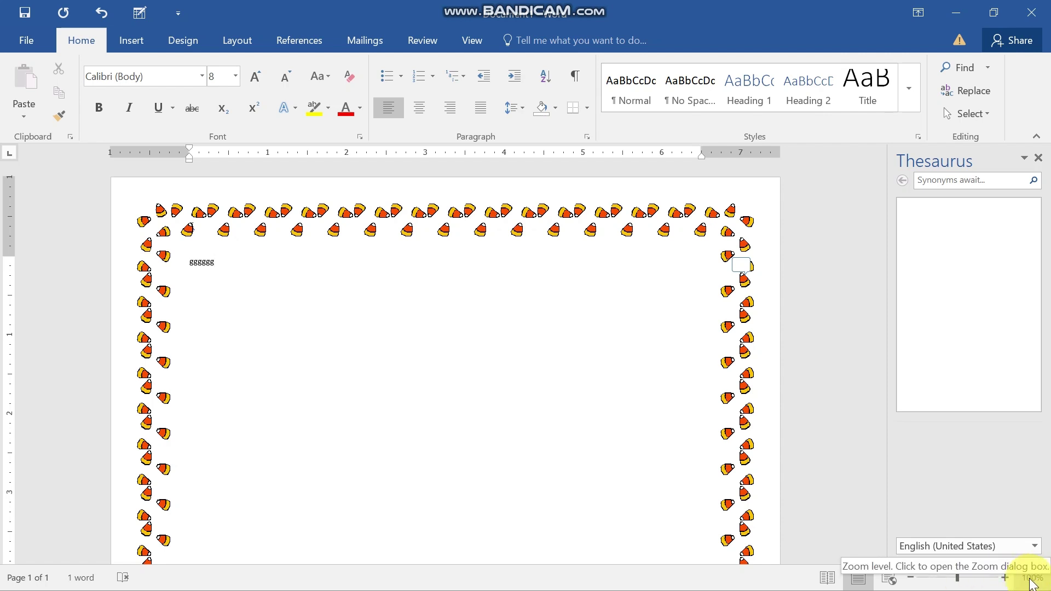
left_click(1030, 581)
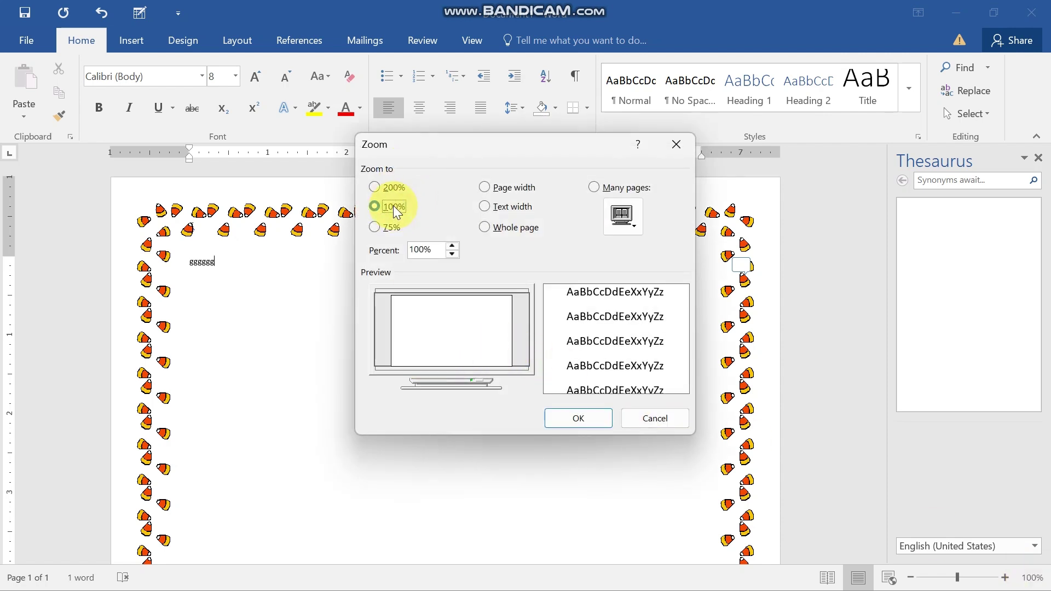
left_click(452, 245)
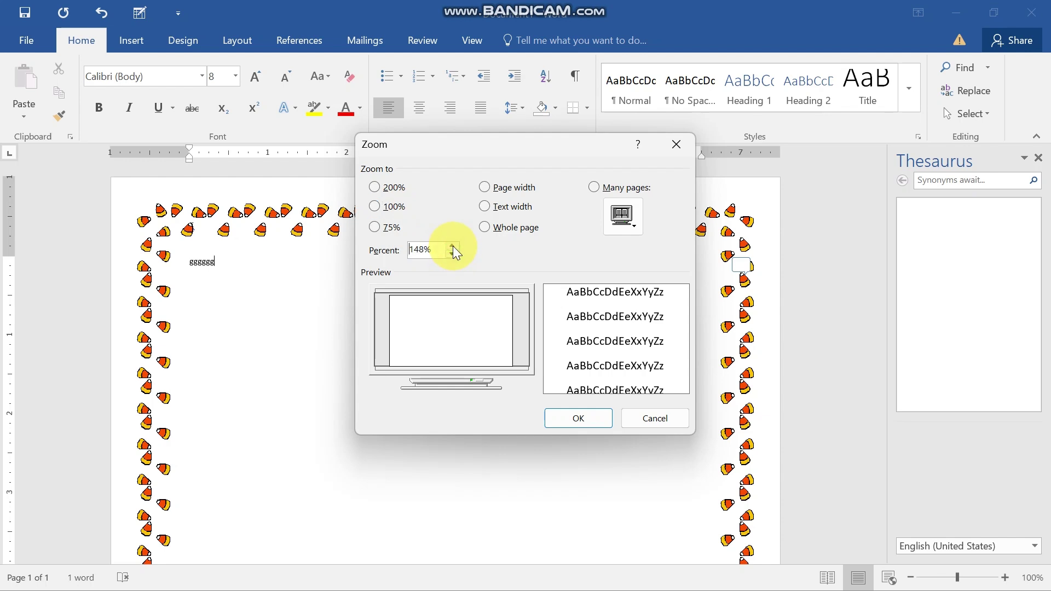
left_click_drag(452, 245, 452, 246)
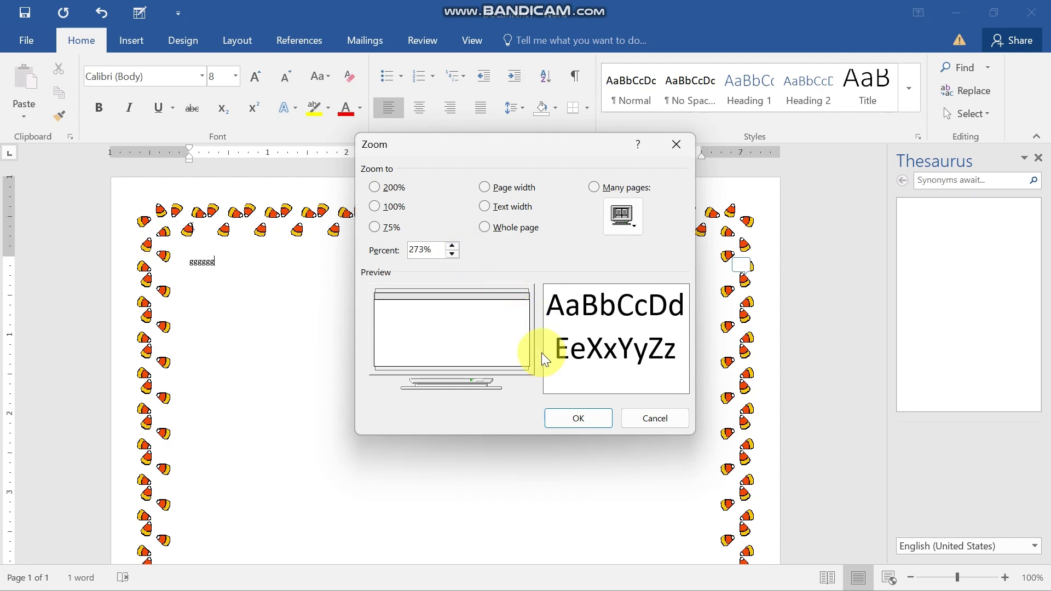
left_click(577, 415)
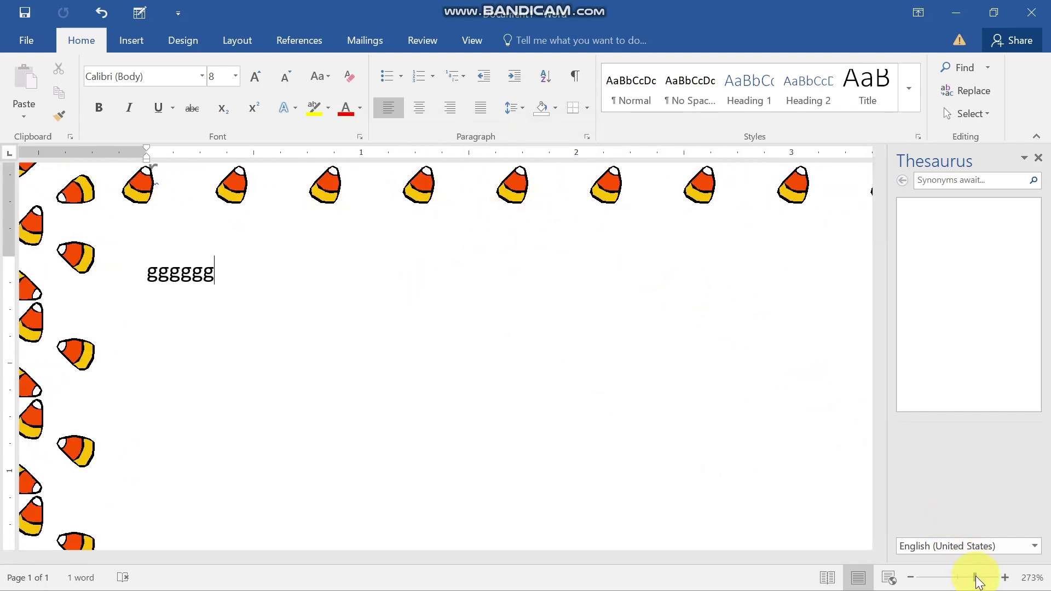
left_click_drag(975, 581, 951, 581)
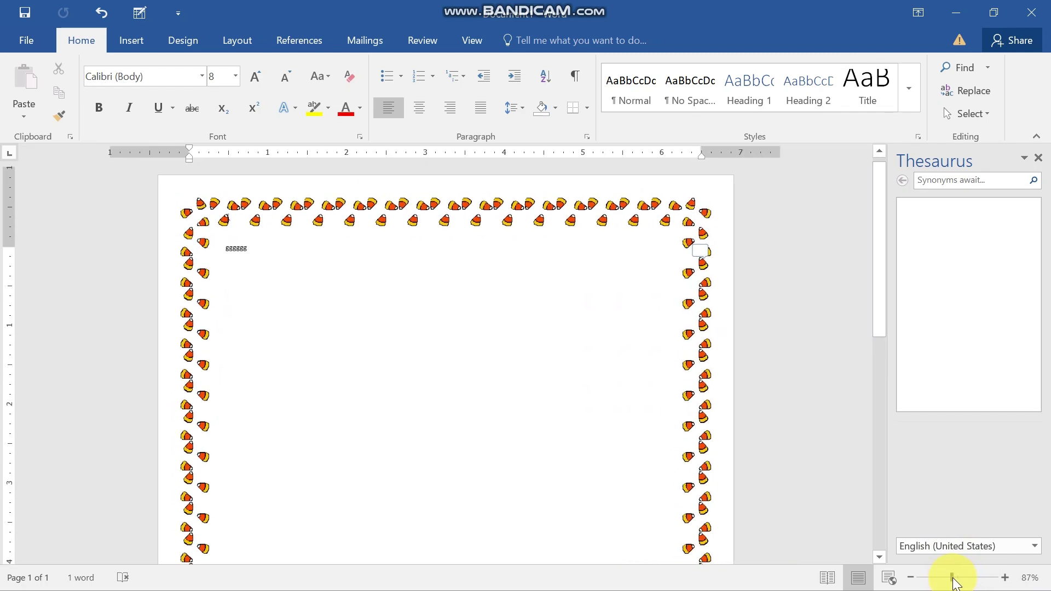
Reduce the page zoom to 16% with a custom percentage in the Zoom settings.
left_click(1031, 578)
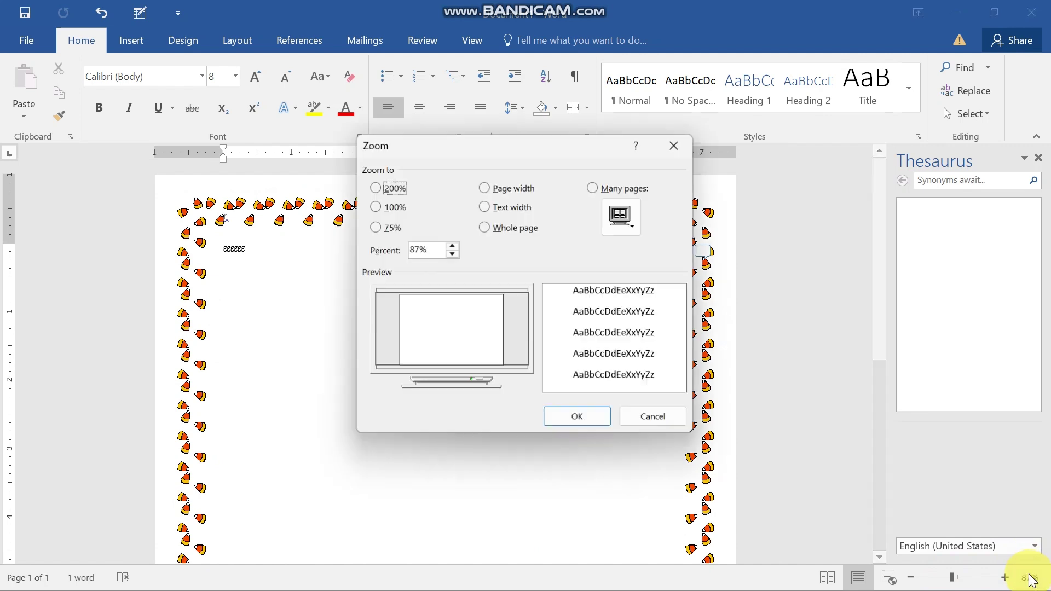
left_click(452, 246)
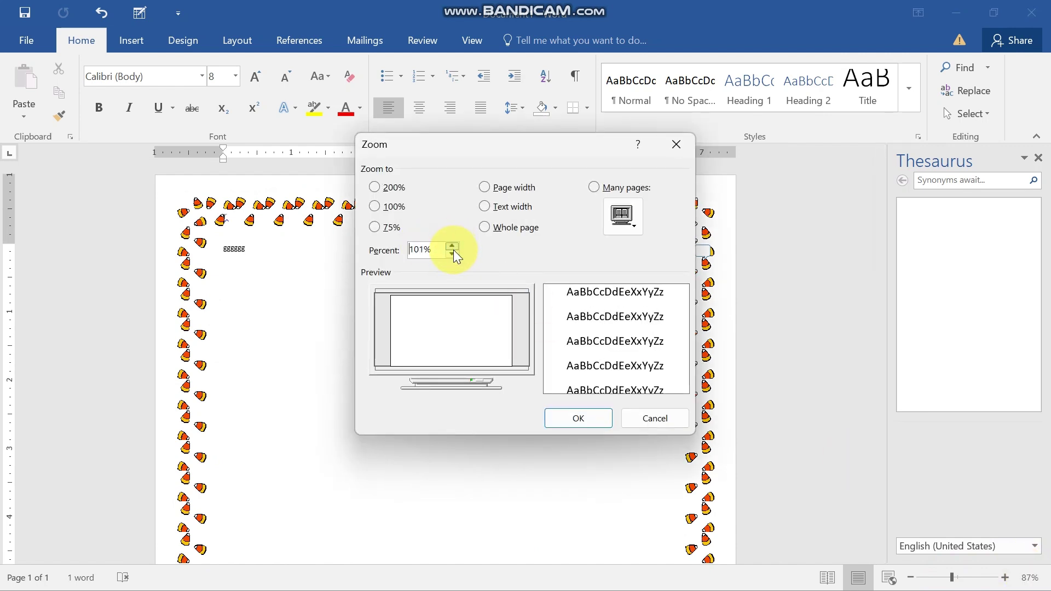
left_click(453, 254)
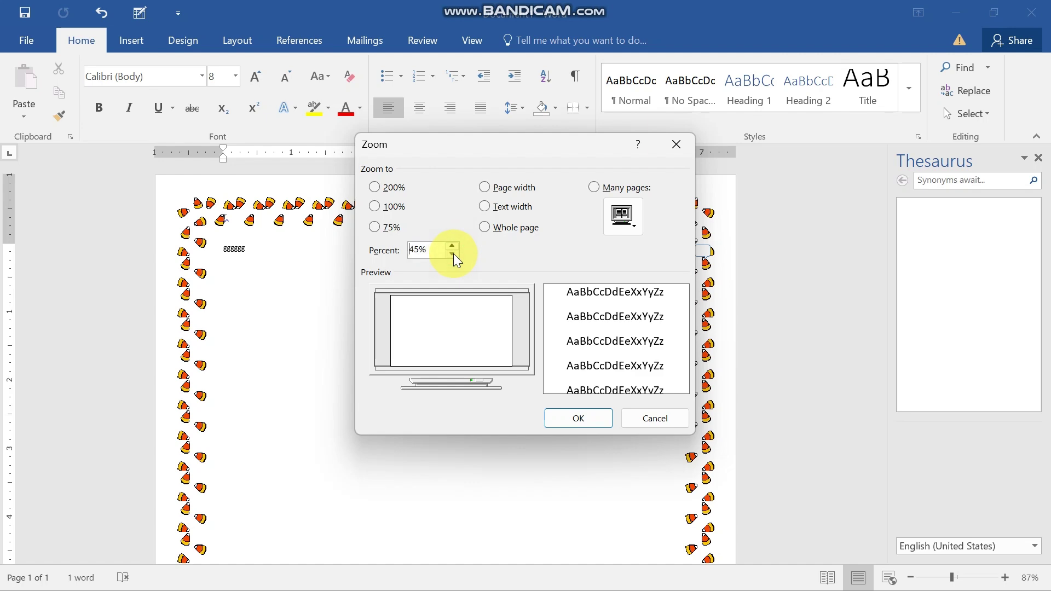
left_click(580, 419)
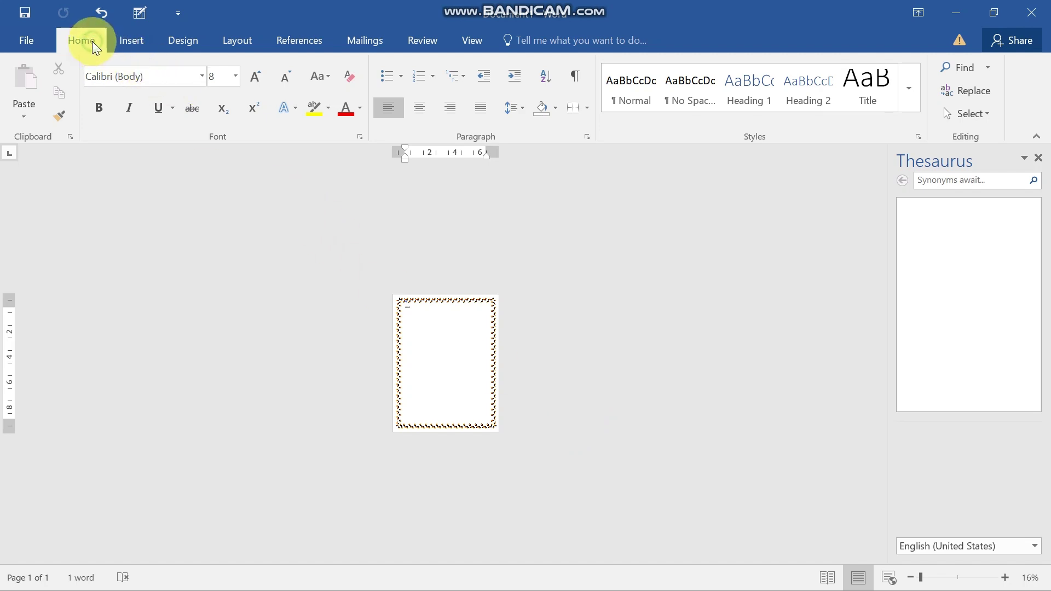
Set the page background colour to the standard green and enlarge the page view to 66%.
left_click(130, 41)
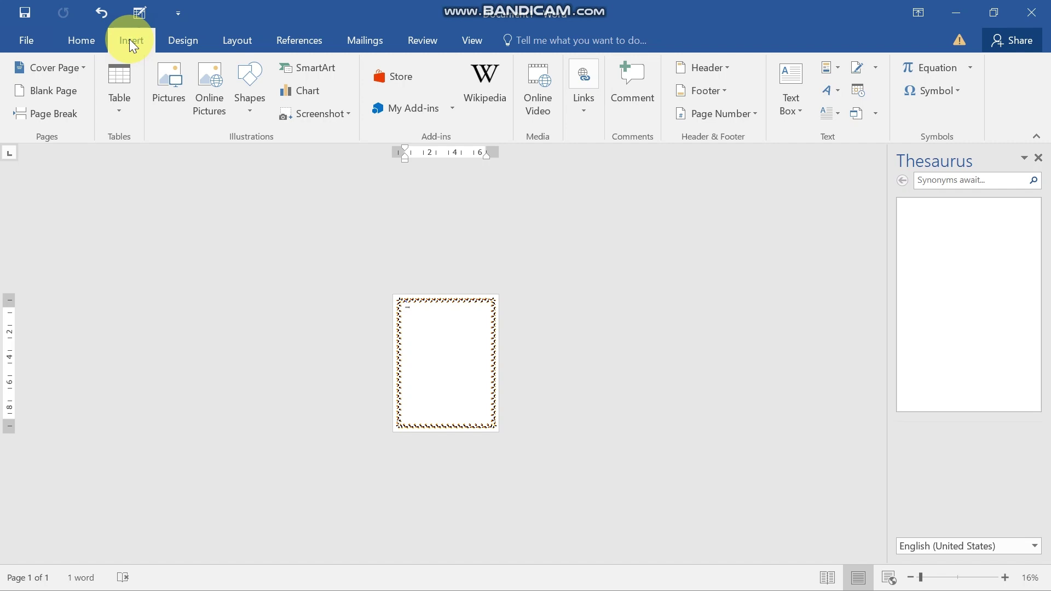
left_click(168, 42)
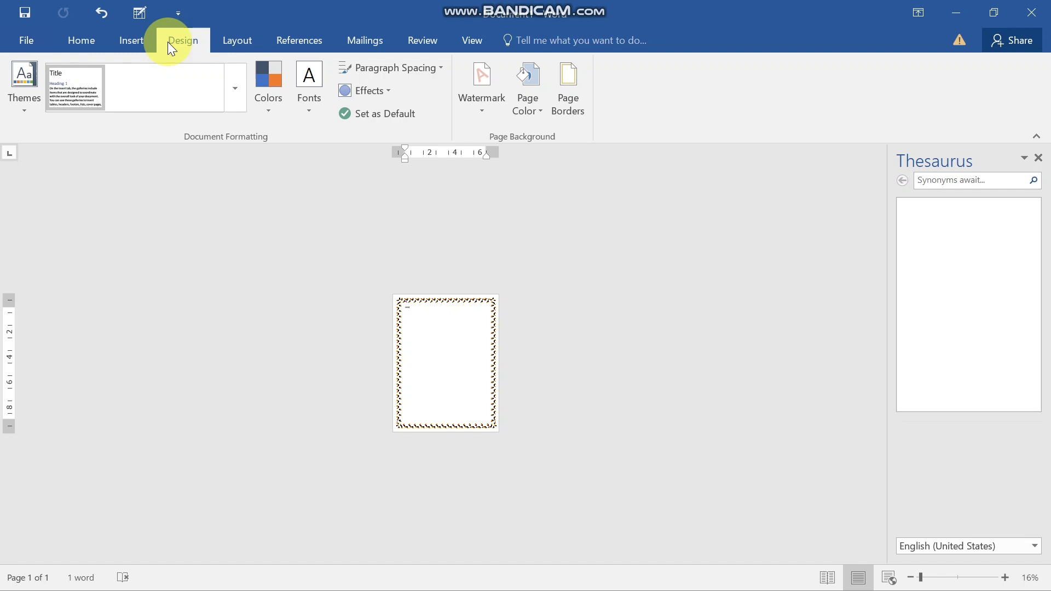
left_click(540, 109)
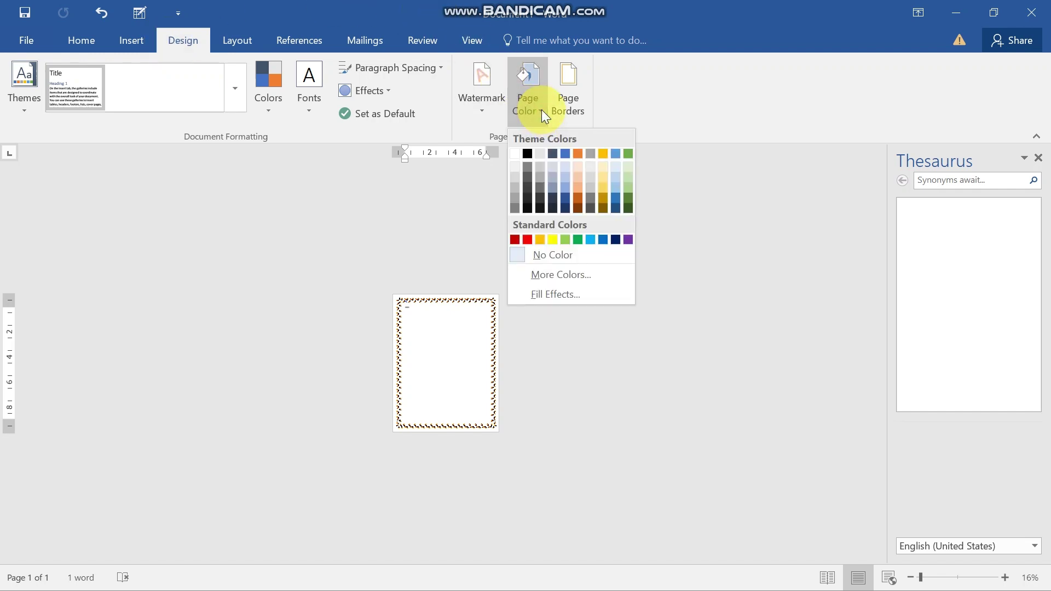
left_click(577, 239)
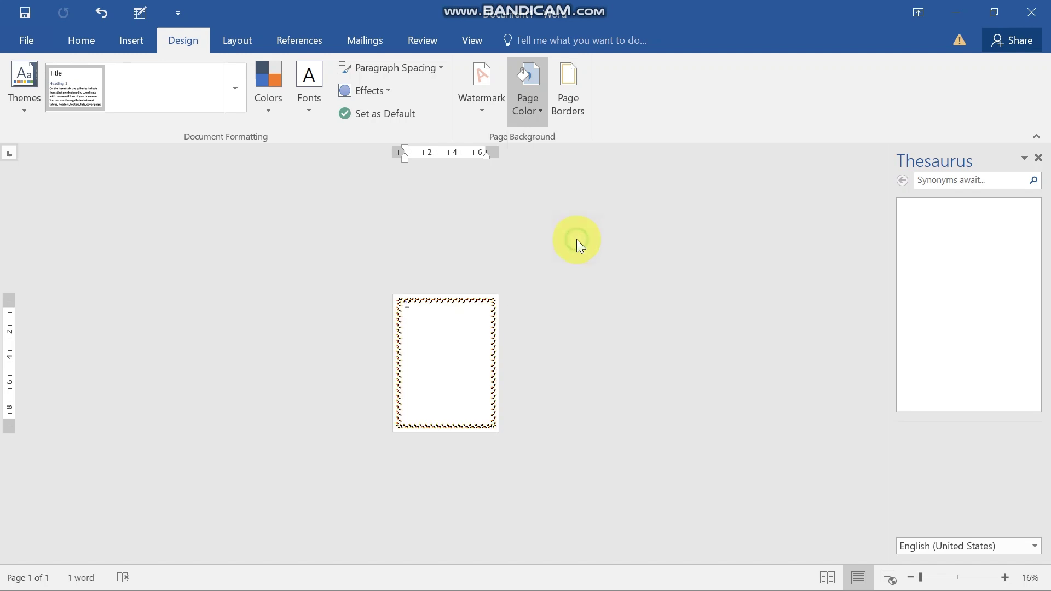
scroll(550, 308, "up", 5)
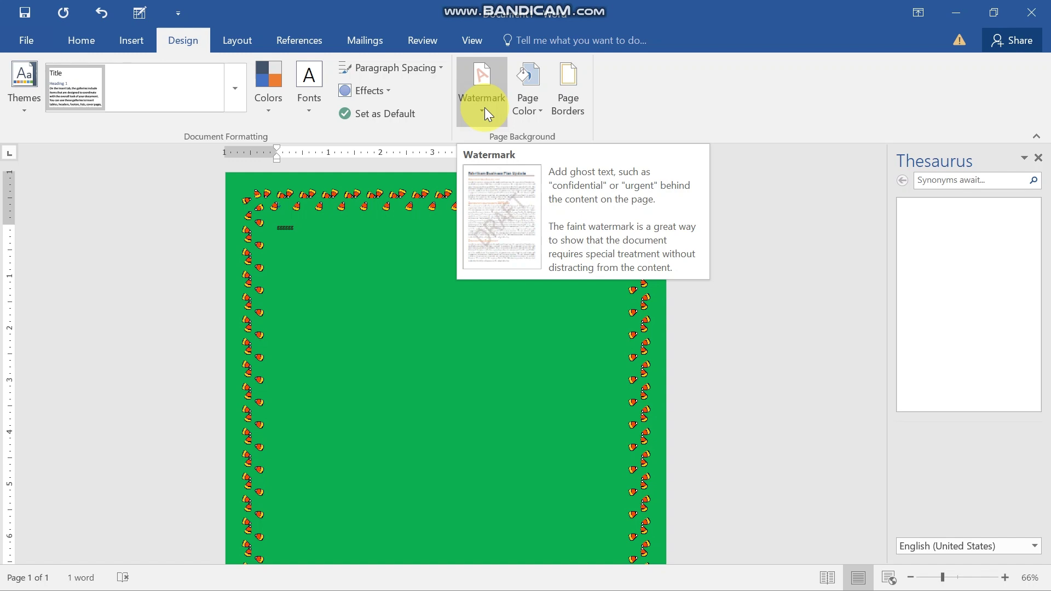
Examine the Layout, References and Mailings command groups, and return to the Home commands.
left_click(236, 41)
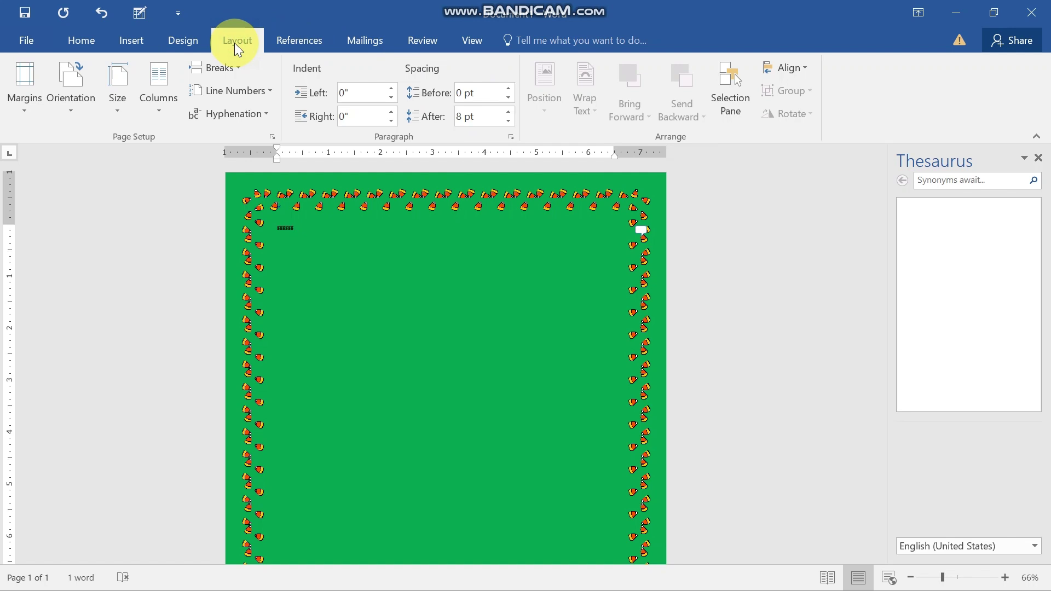
left_click(282, 43)
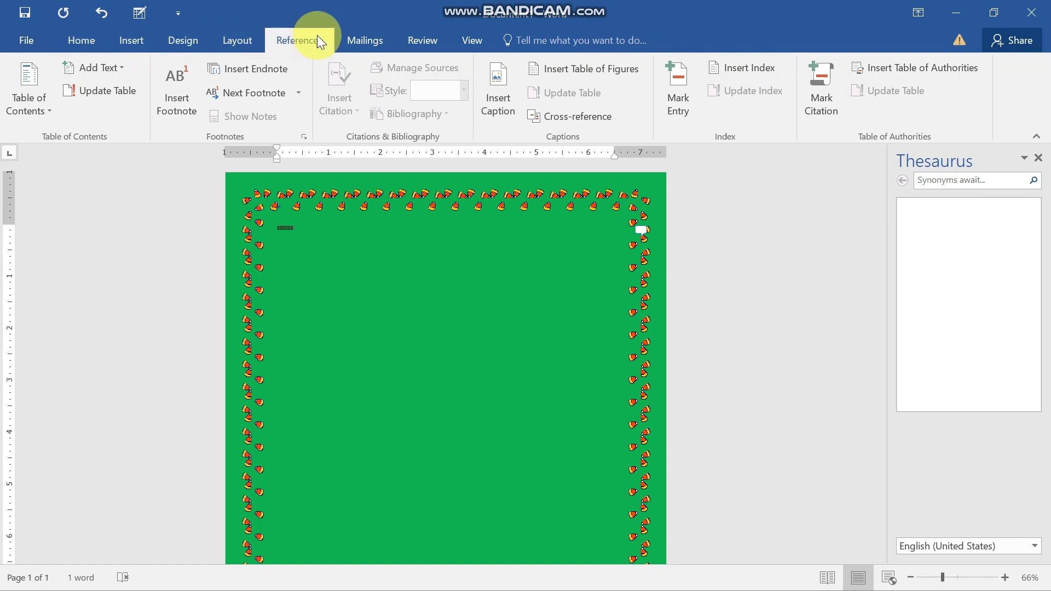
left_click(364, 40)
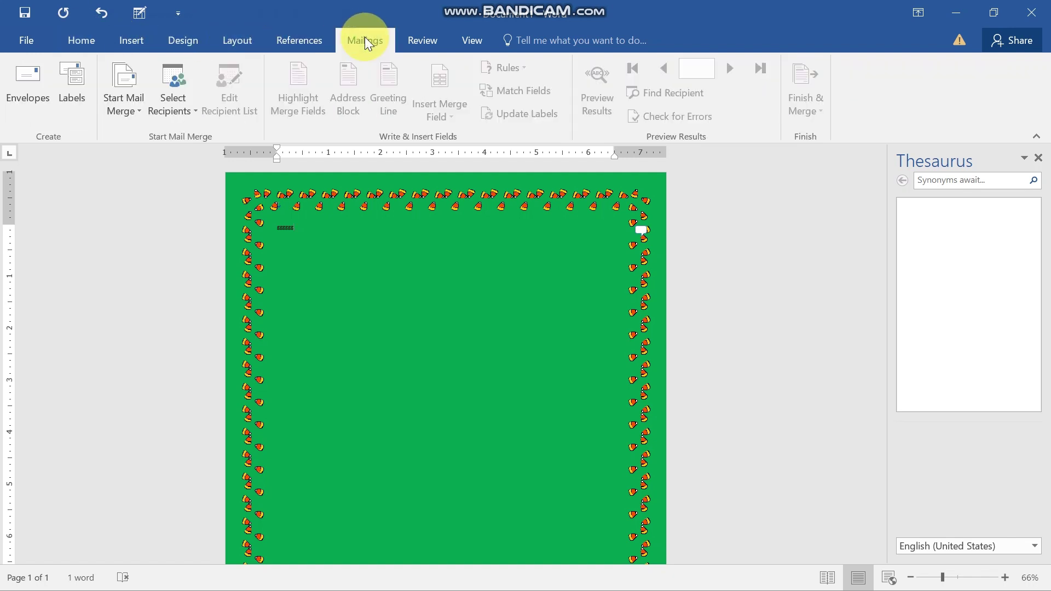
left_click(84, 41)
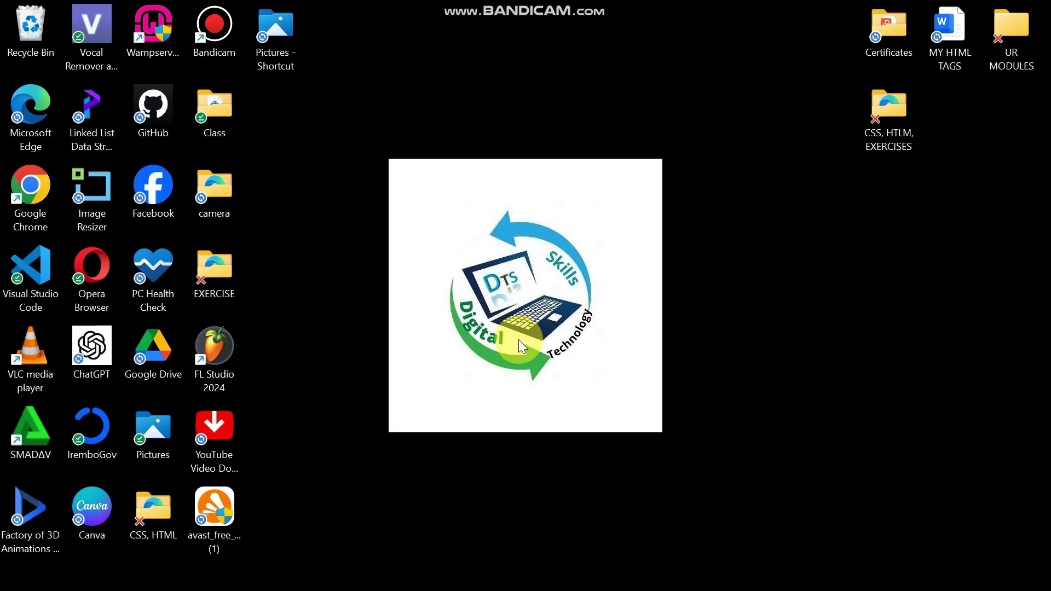
Search the computer for "word 2016" and launch Word 2016.
mouse_move(192, 589)
left_click(163, 567)
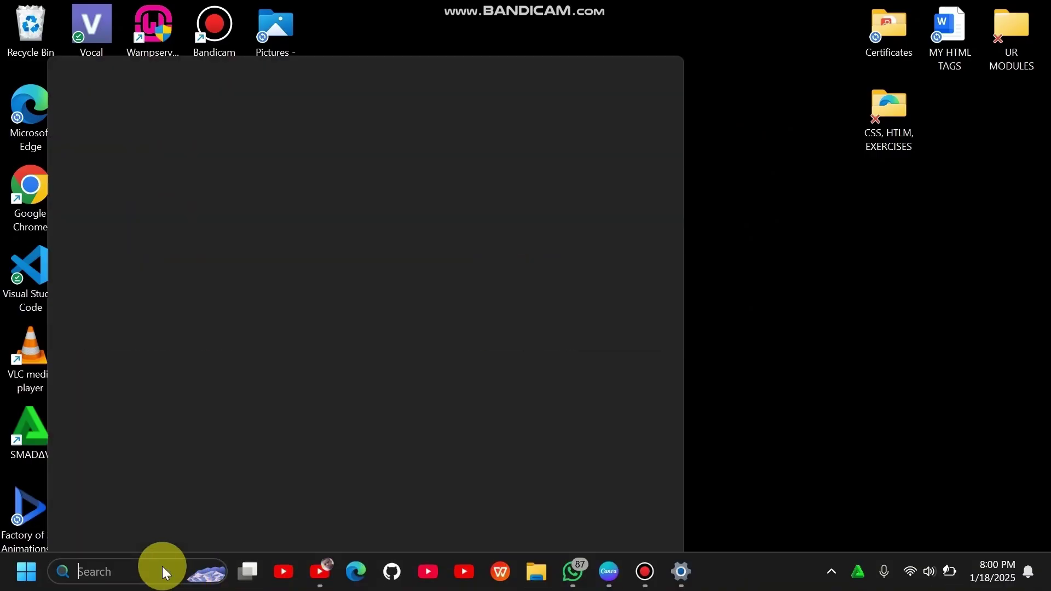
type("word 2016")
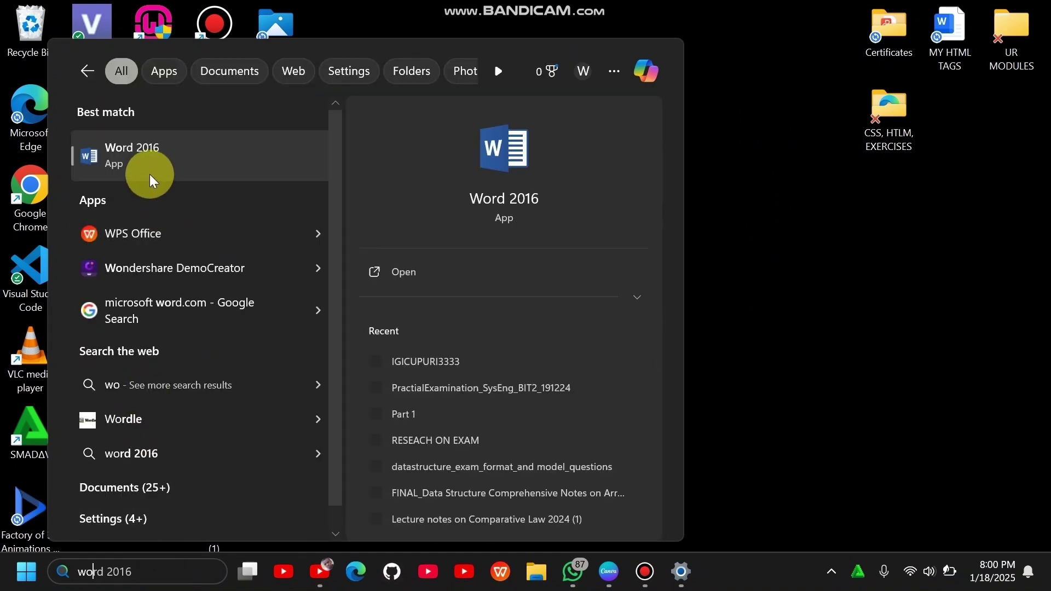
left_click(144, 157)
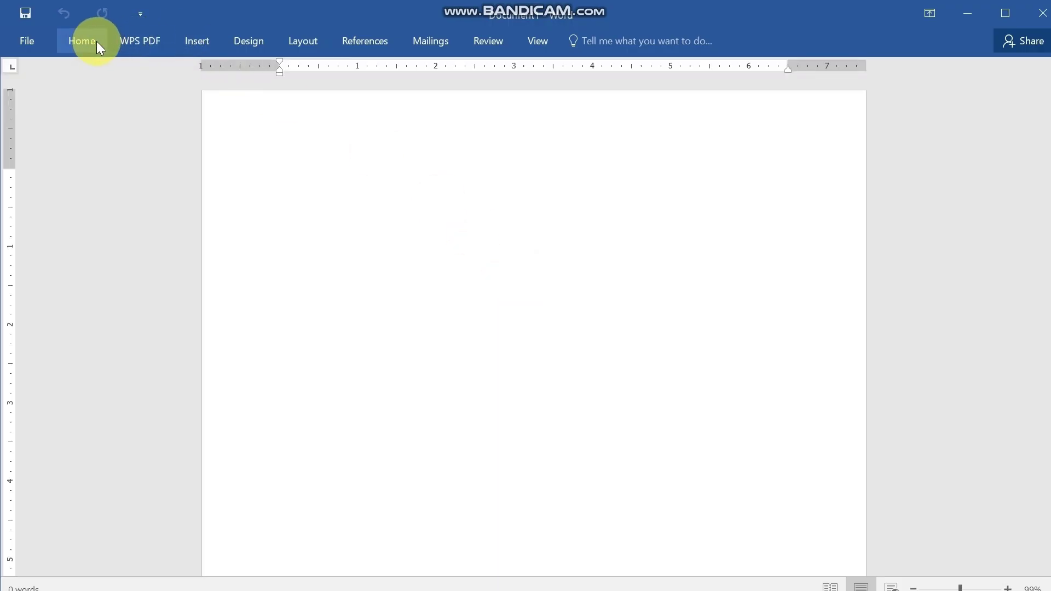
Examine the Home, WPS PDF, Insert, Design and Layout commands above the blank document.
left_click(94, 42)
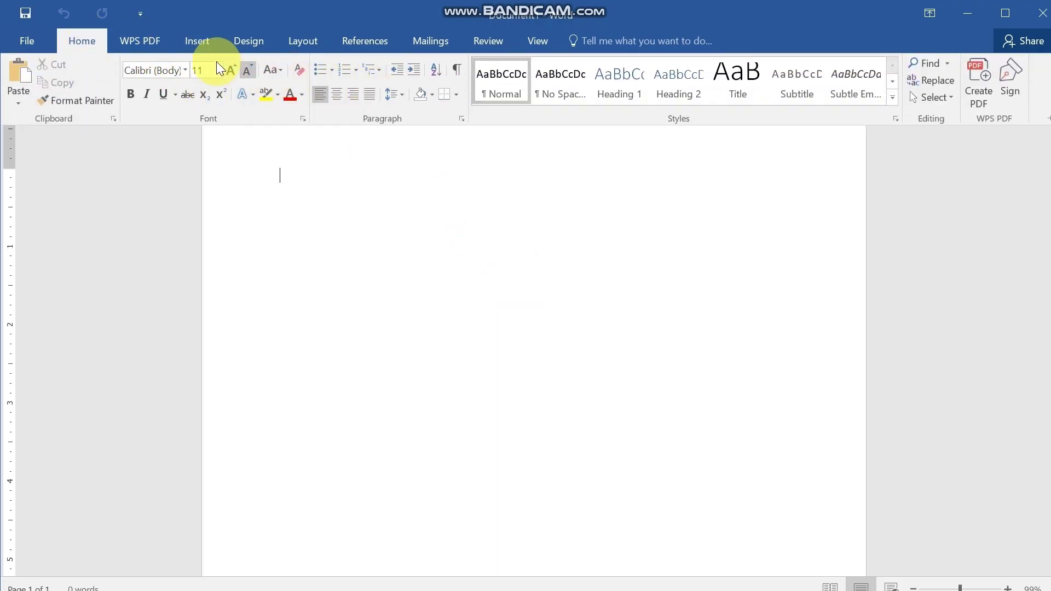
left_click(196, 43)
left_click(138, 41)
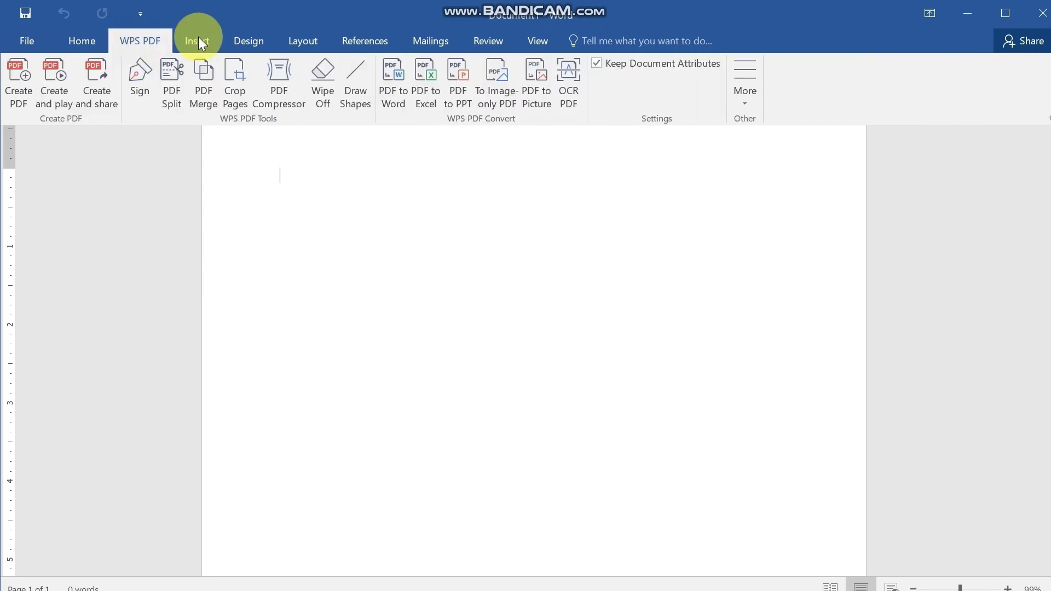
left_click(244, 43)
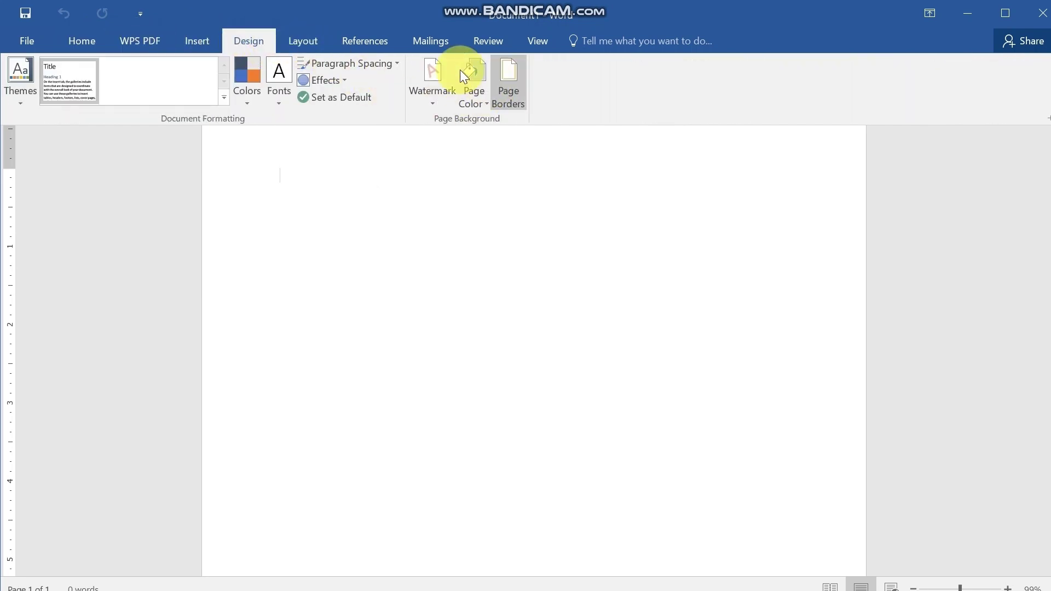
left_click(317, 40)
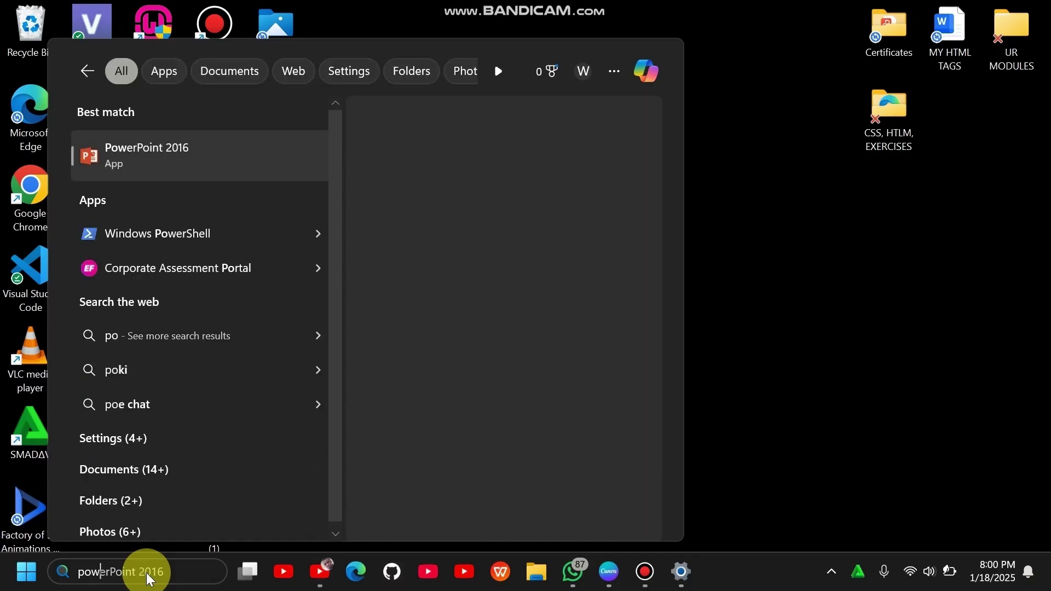
Launch PowerPoint 2016 from the computer's search results.
left_click(155, 153)
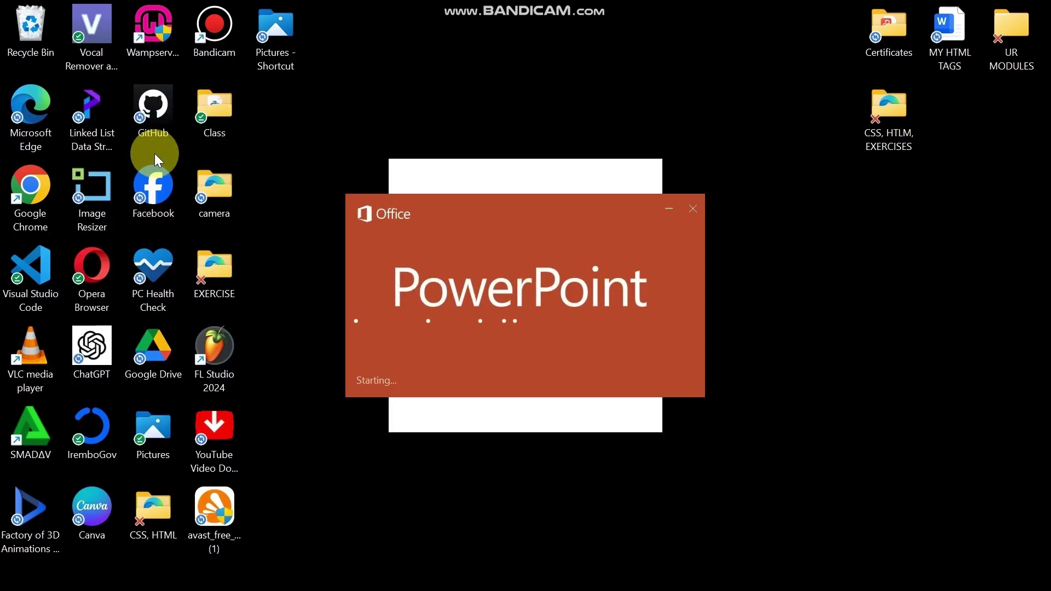